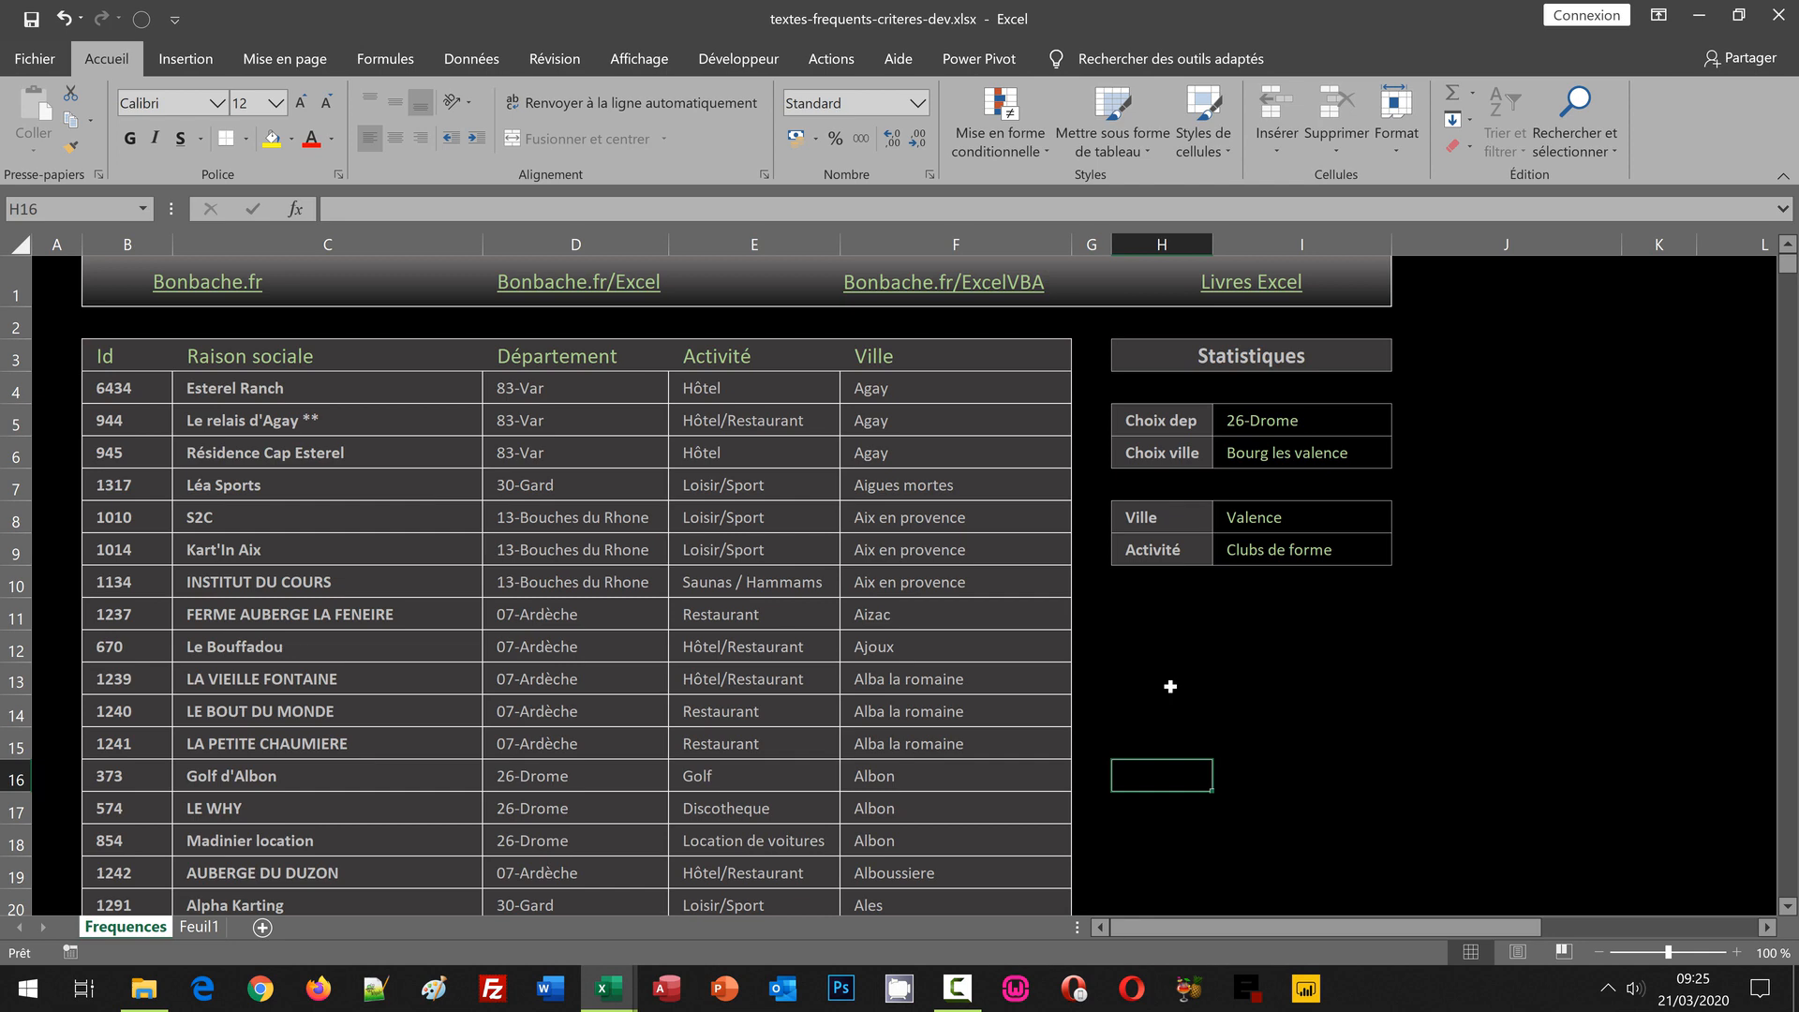
pyautogui.click(1170, 687)
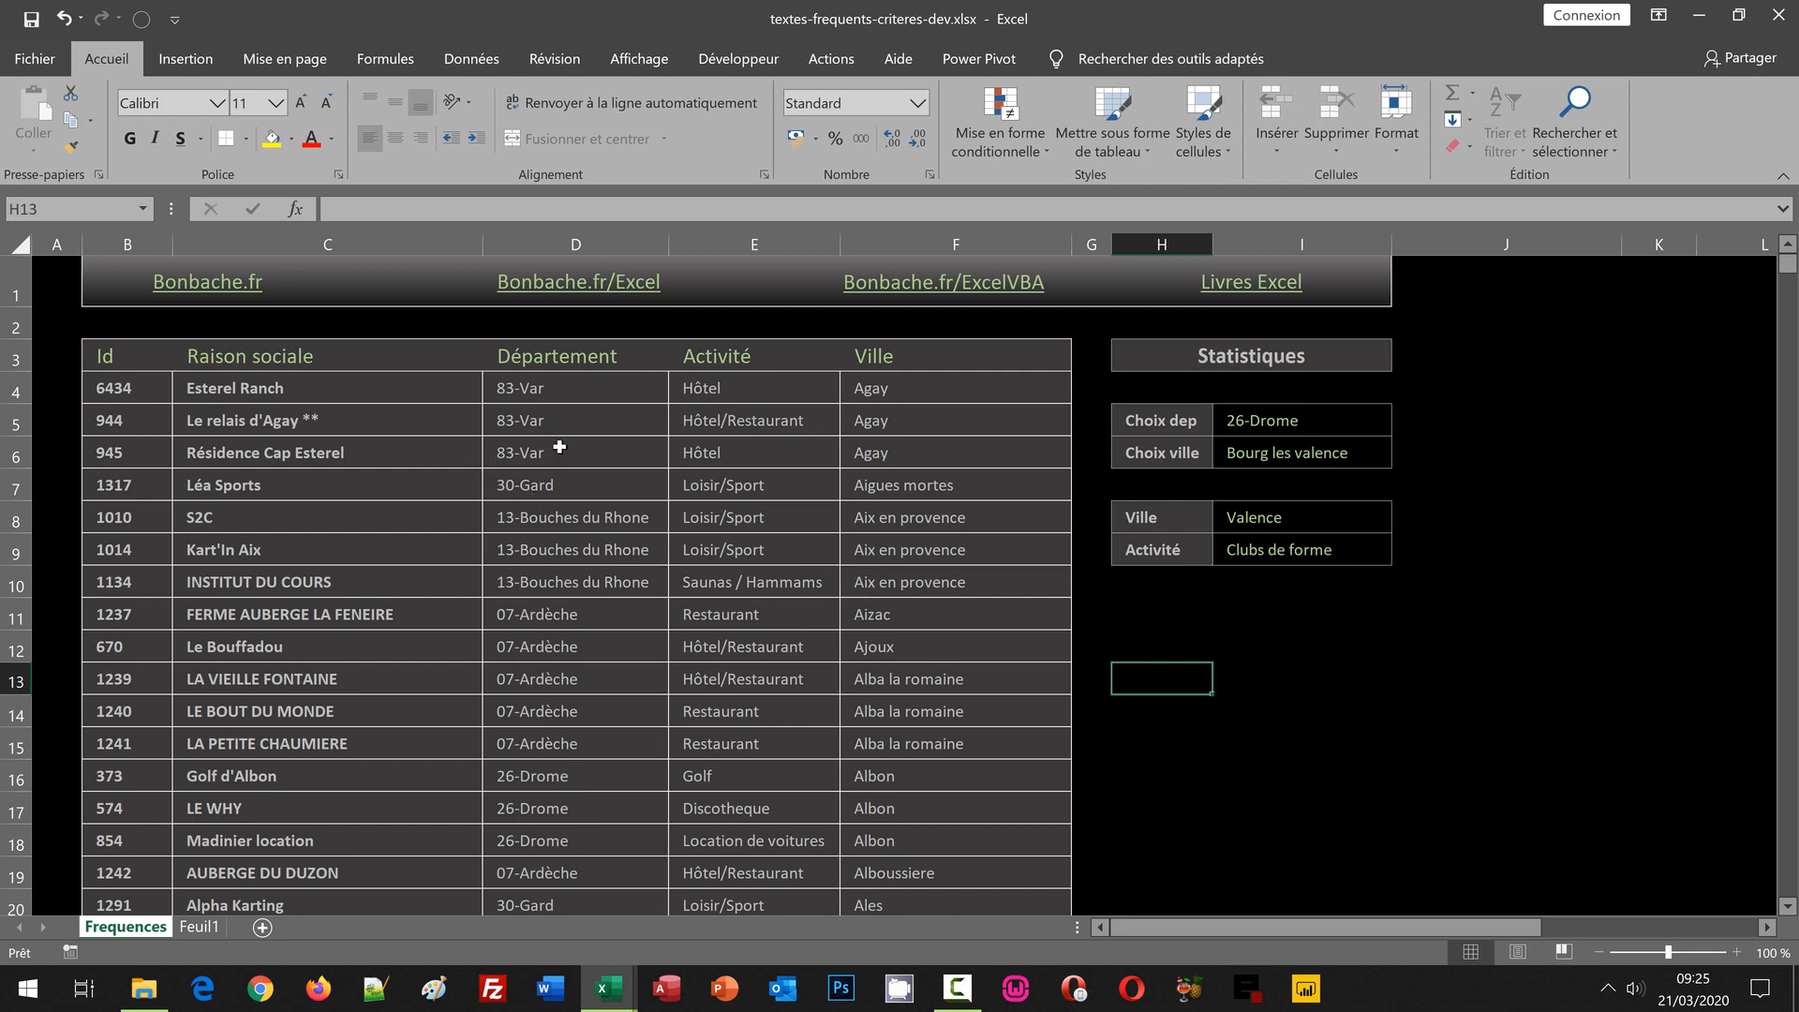
pyautogui.click(562, 391)
pyautogui.click(902, 386)
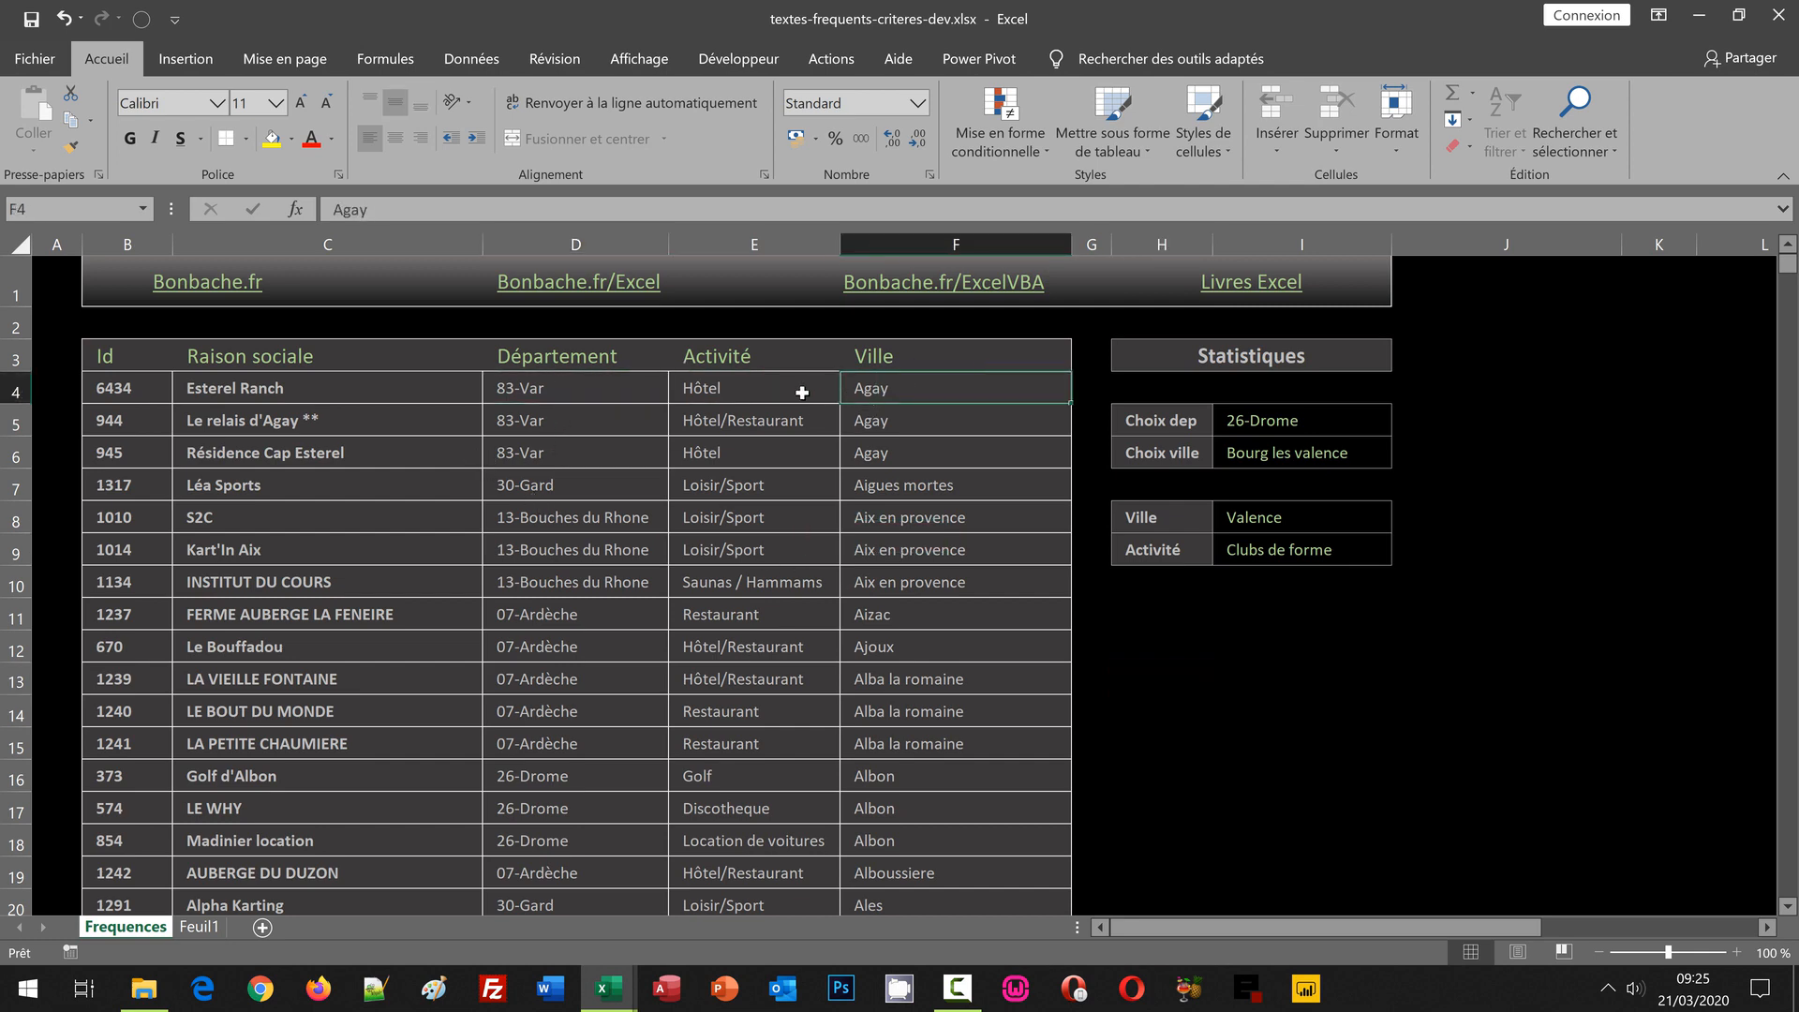
pyautogui.click(787, 391)
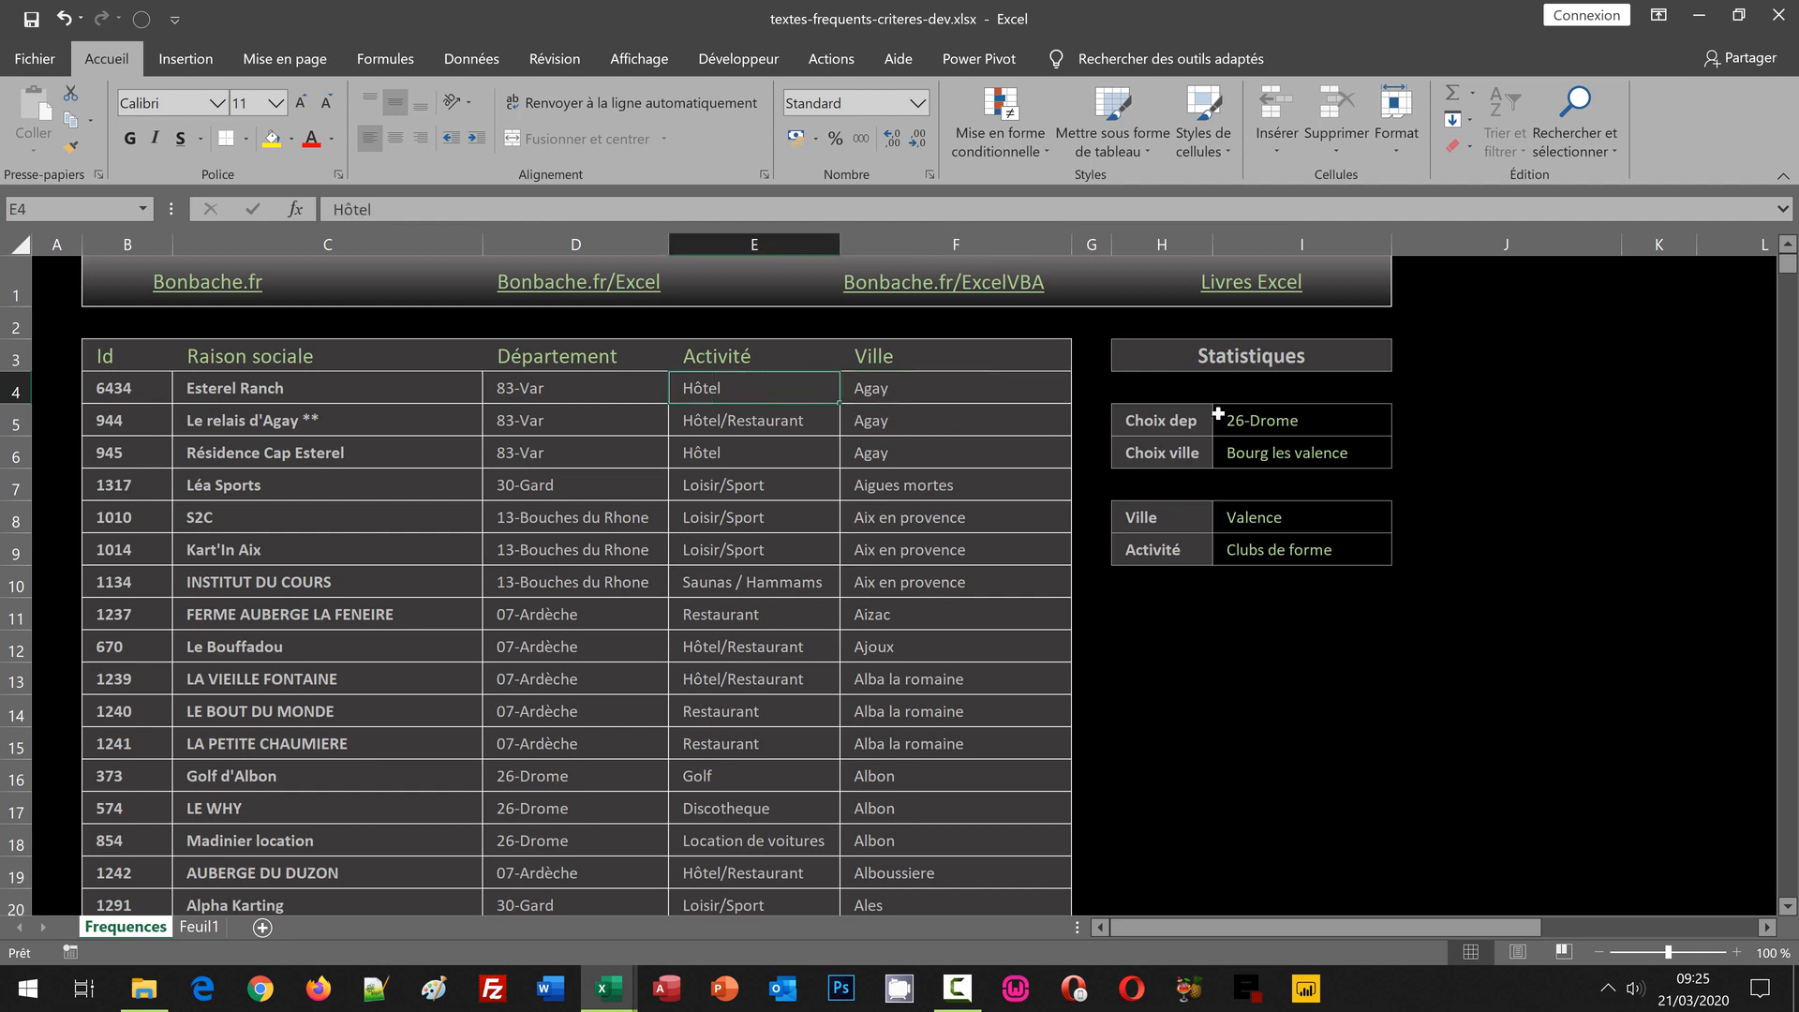
# Step: Choose 83-Var as the department and Agay as the town in the Statistiques criteria
pyautogui.click(1310, 434)
pyautogui.click(1401, 424)
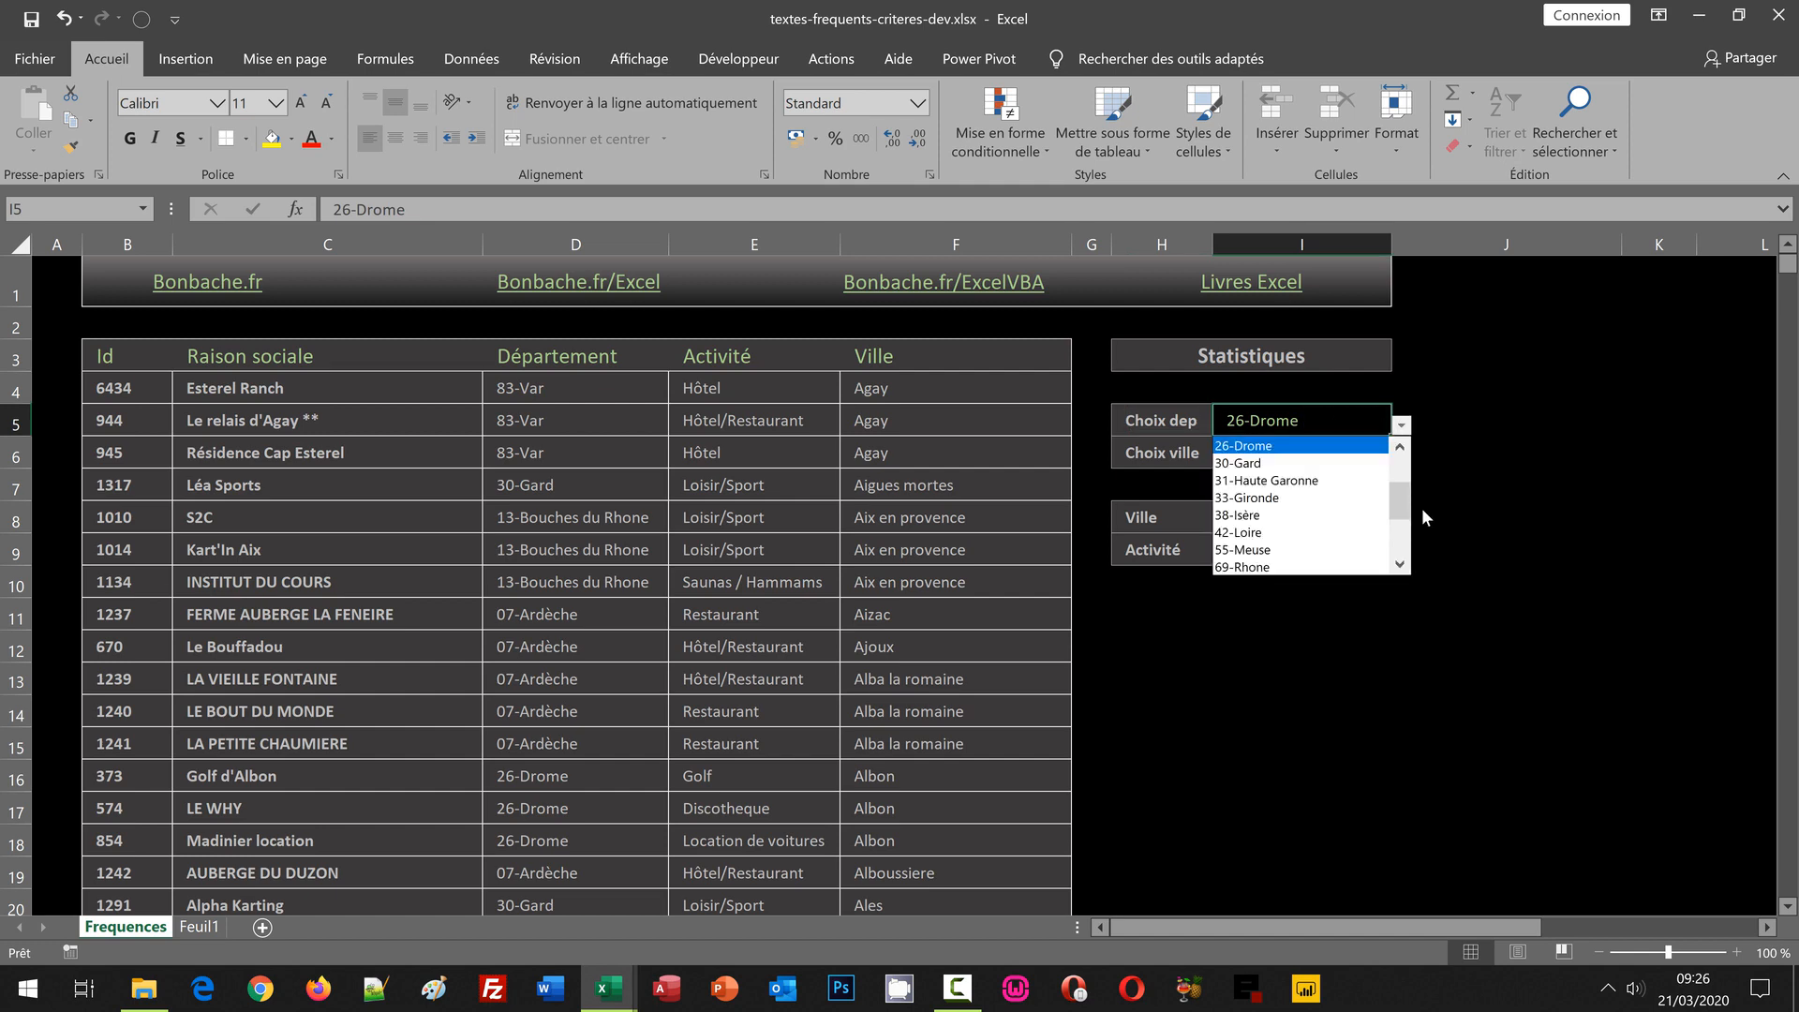
pyautogui.scroll(-3, 1303, 506)
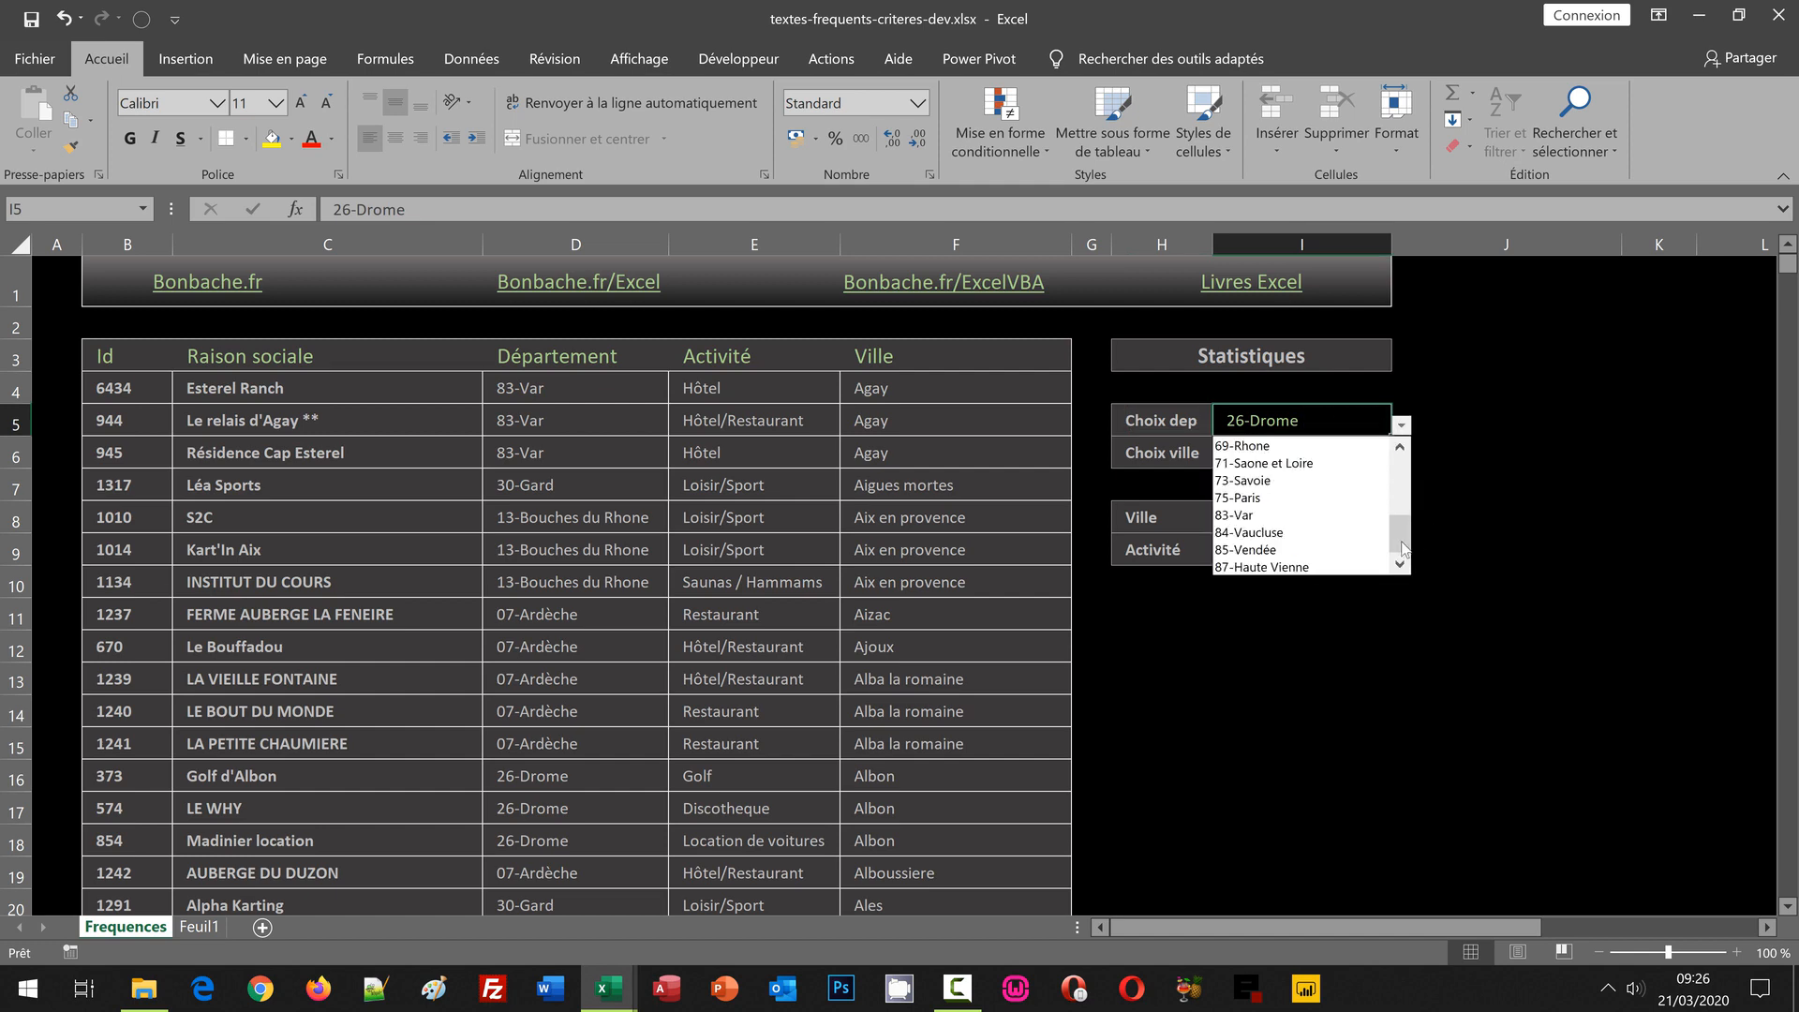
pyautogui.click(1243, 518)
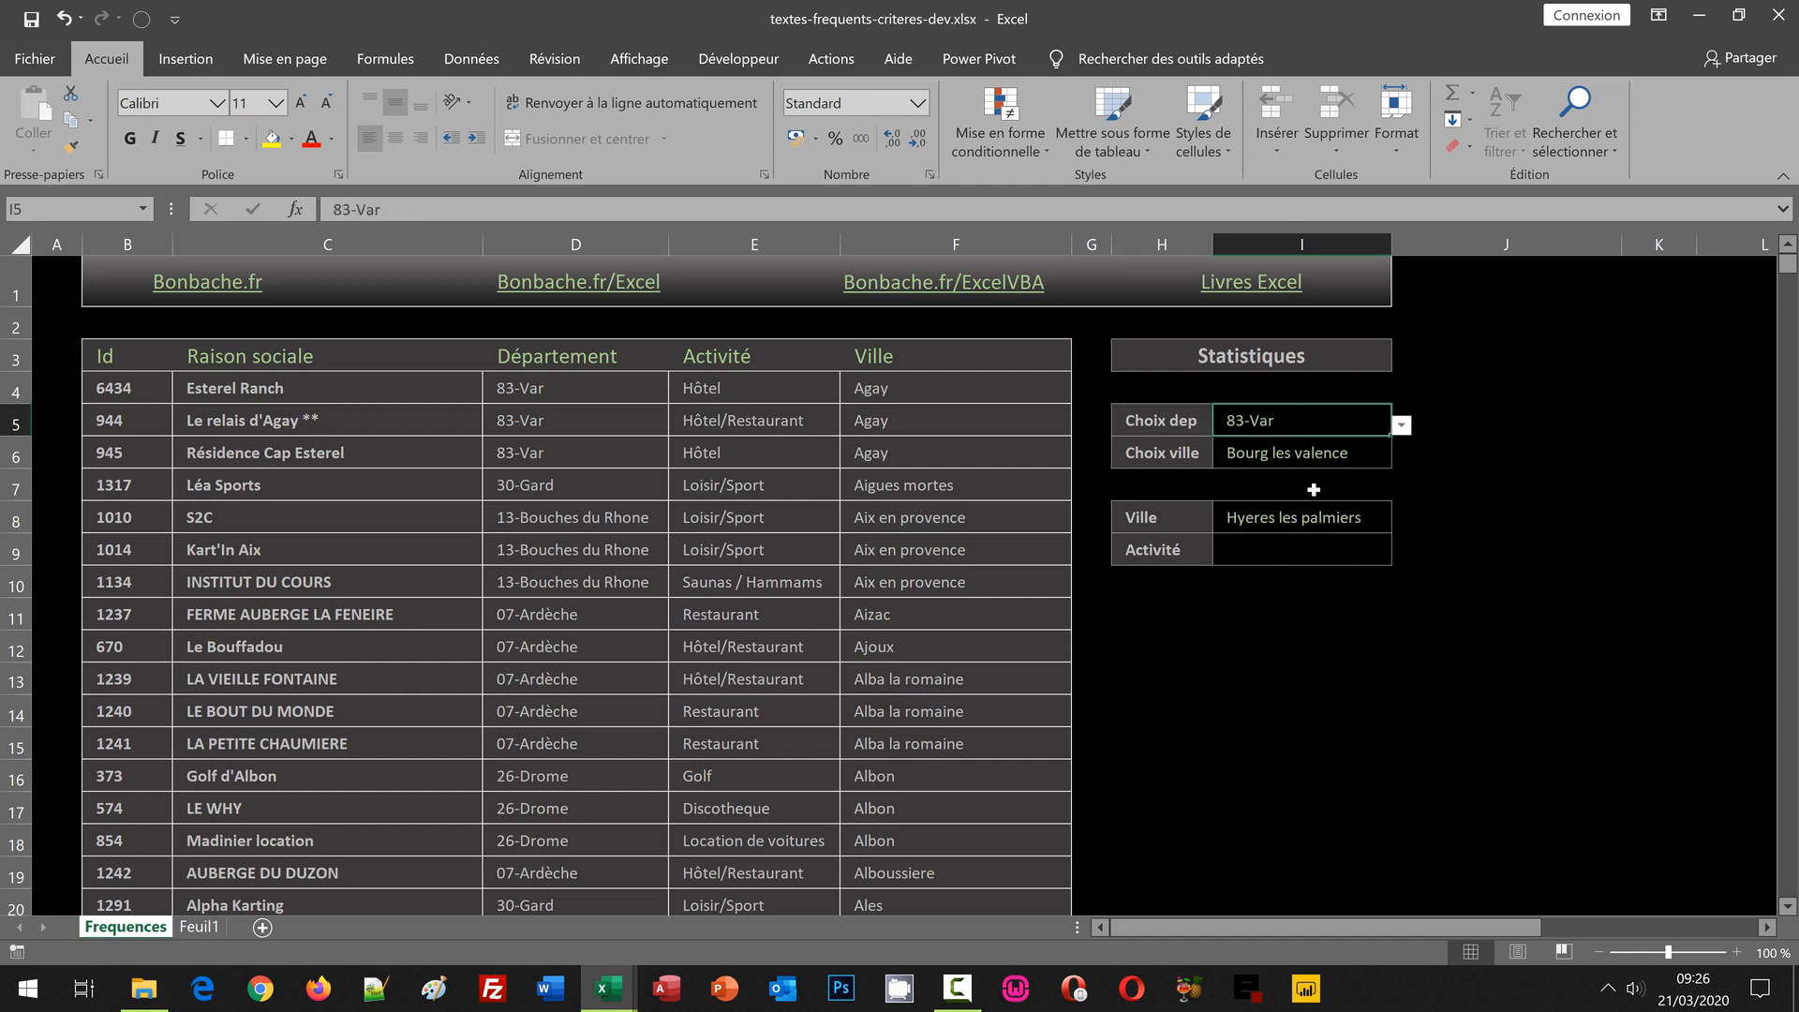
pyautogui.click(1325, 459)
pyautogui.click(1401, 459)
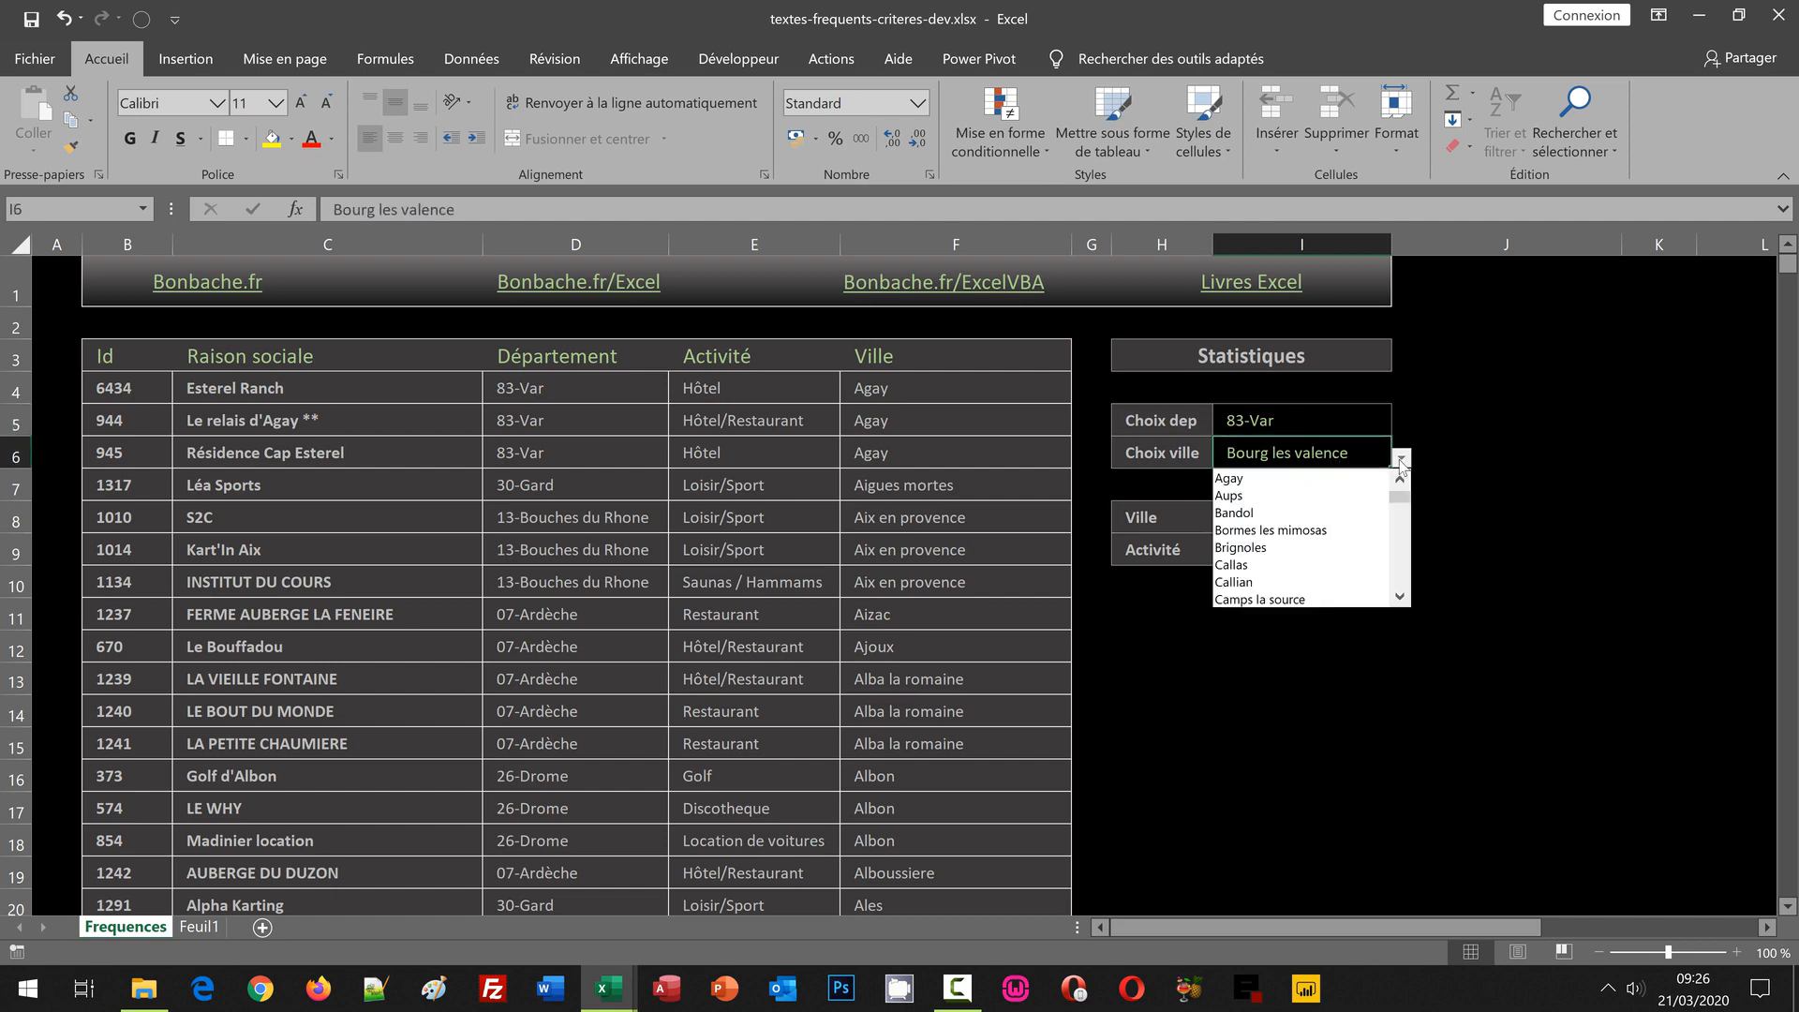
pyautogui.click(1360, 480)
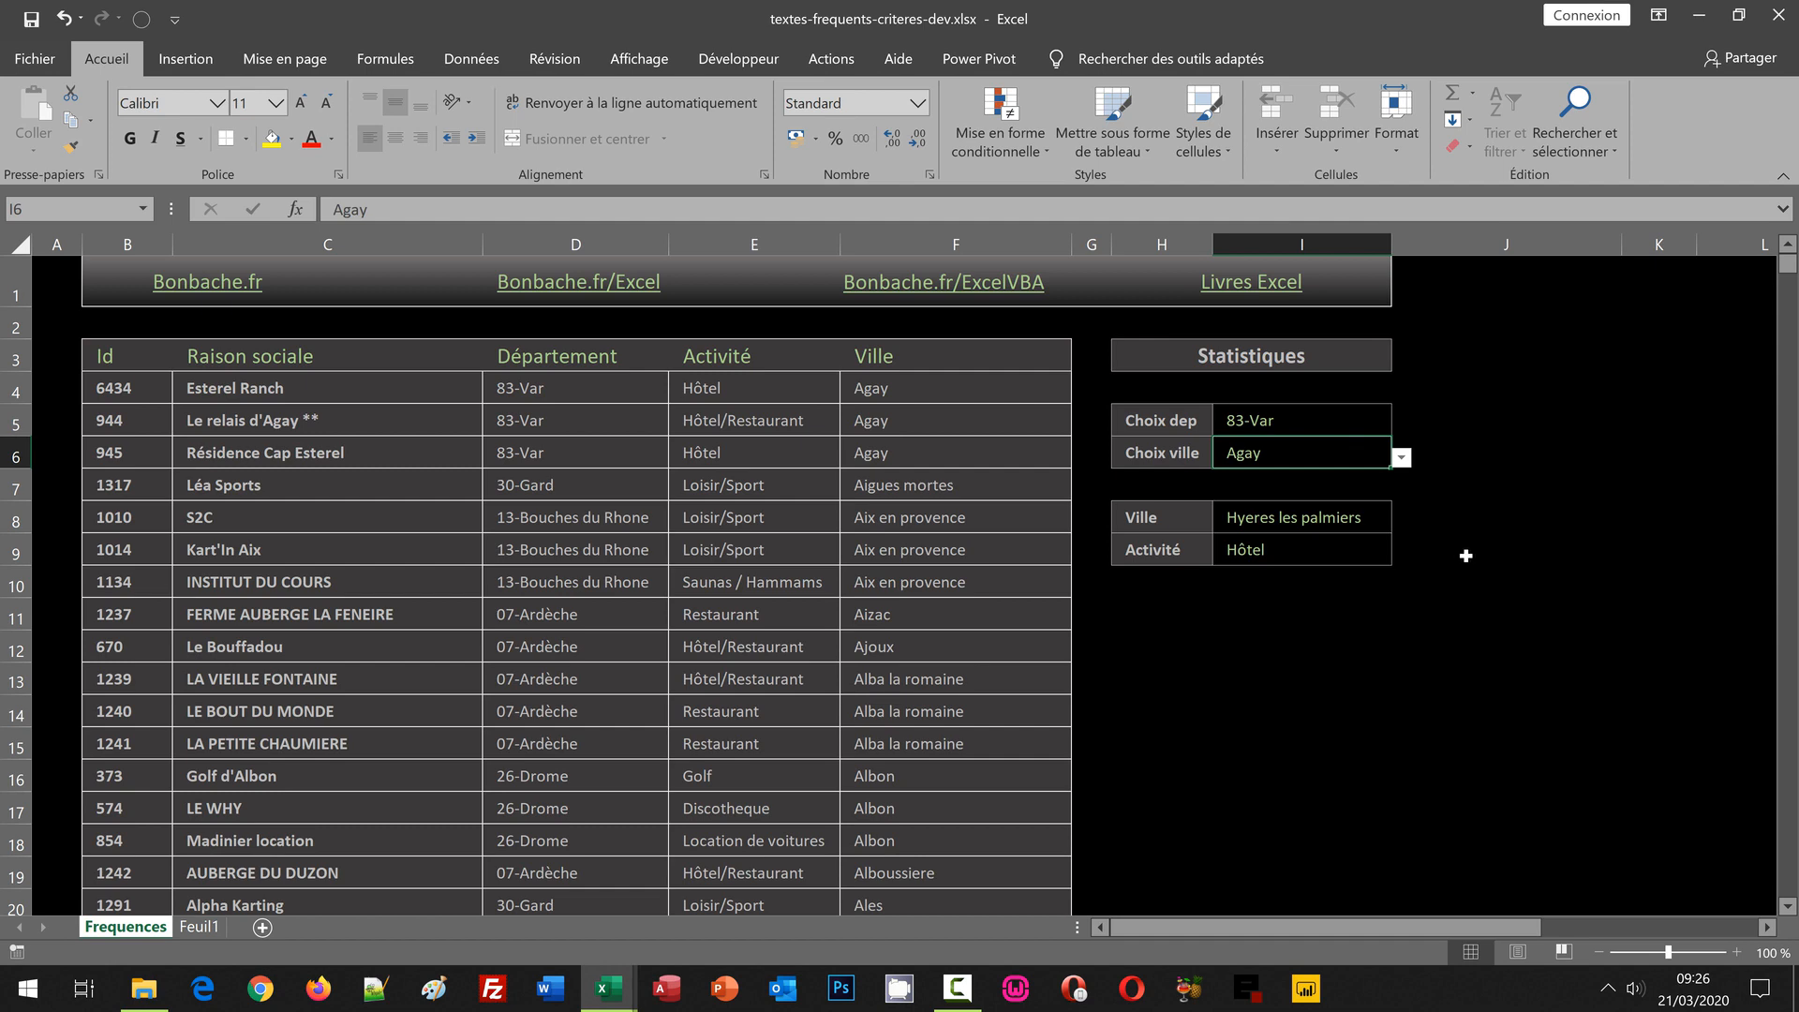
# Step: Inspect the Ville and Activité result formulas, and switch to the textes-frequents-criteres.xlsx workbook
pyautogui.click(1292, 523)
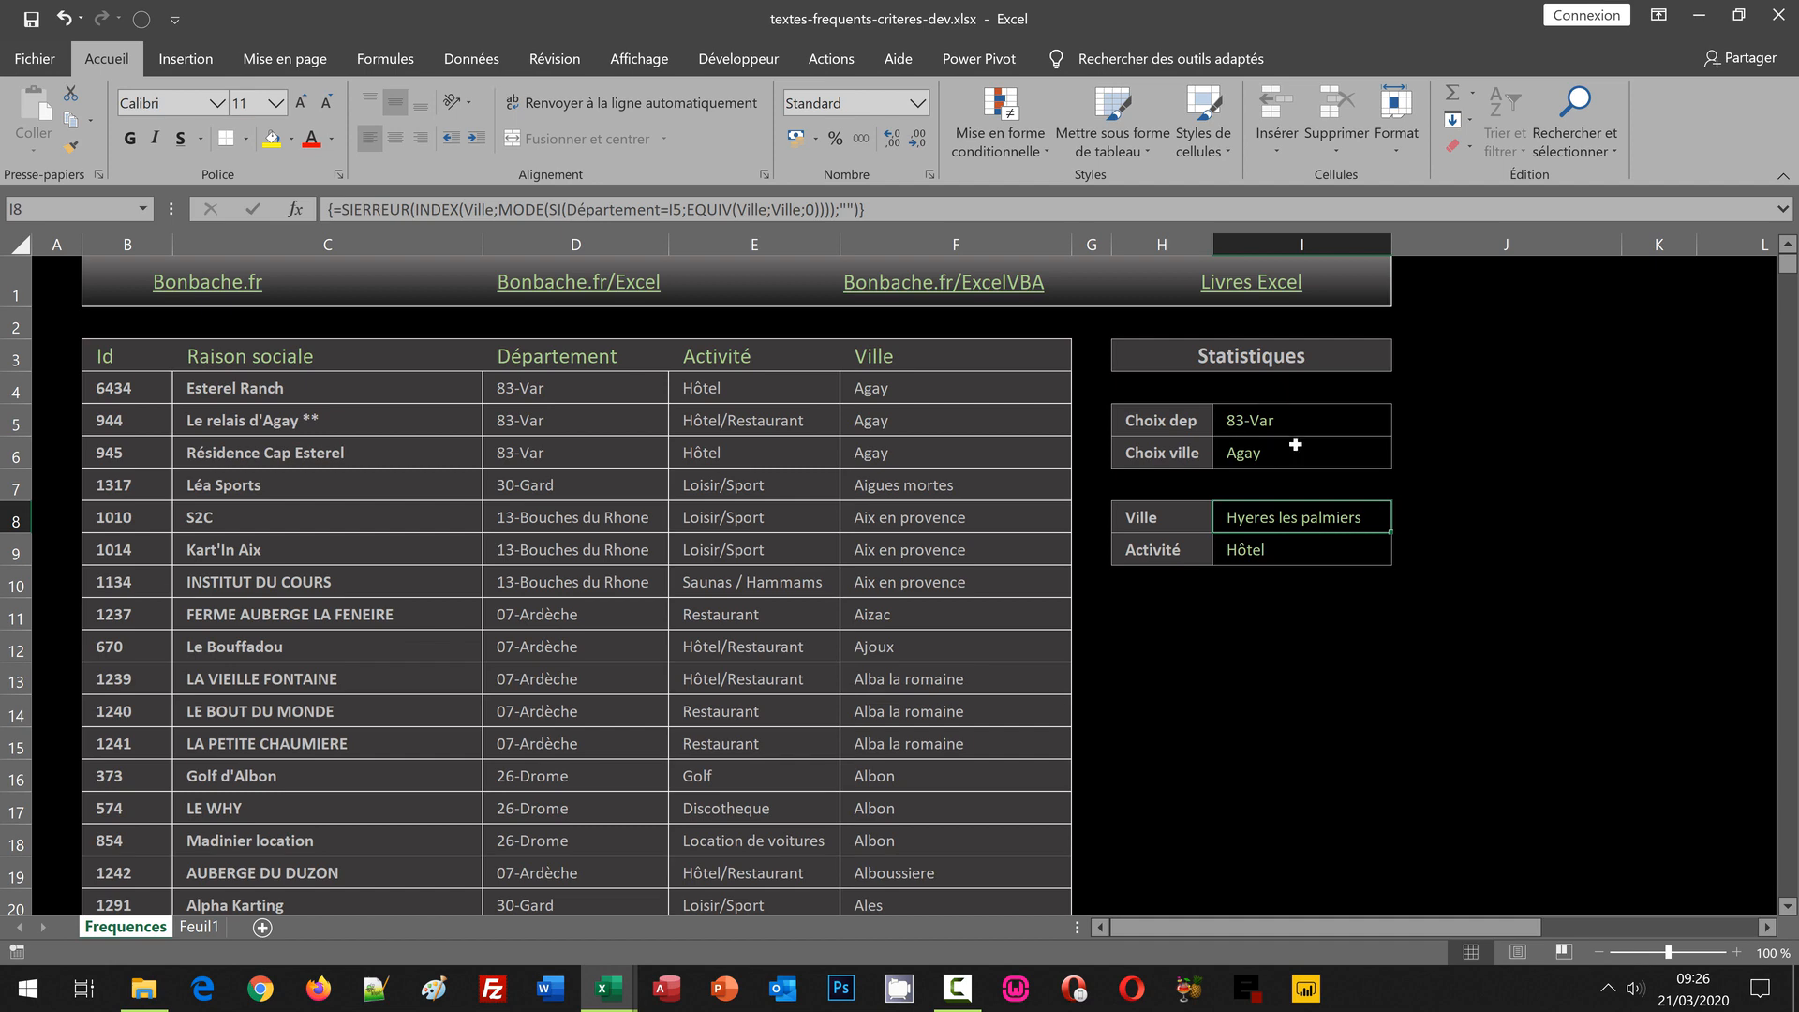
pyautogui.click(1293, 550)
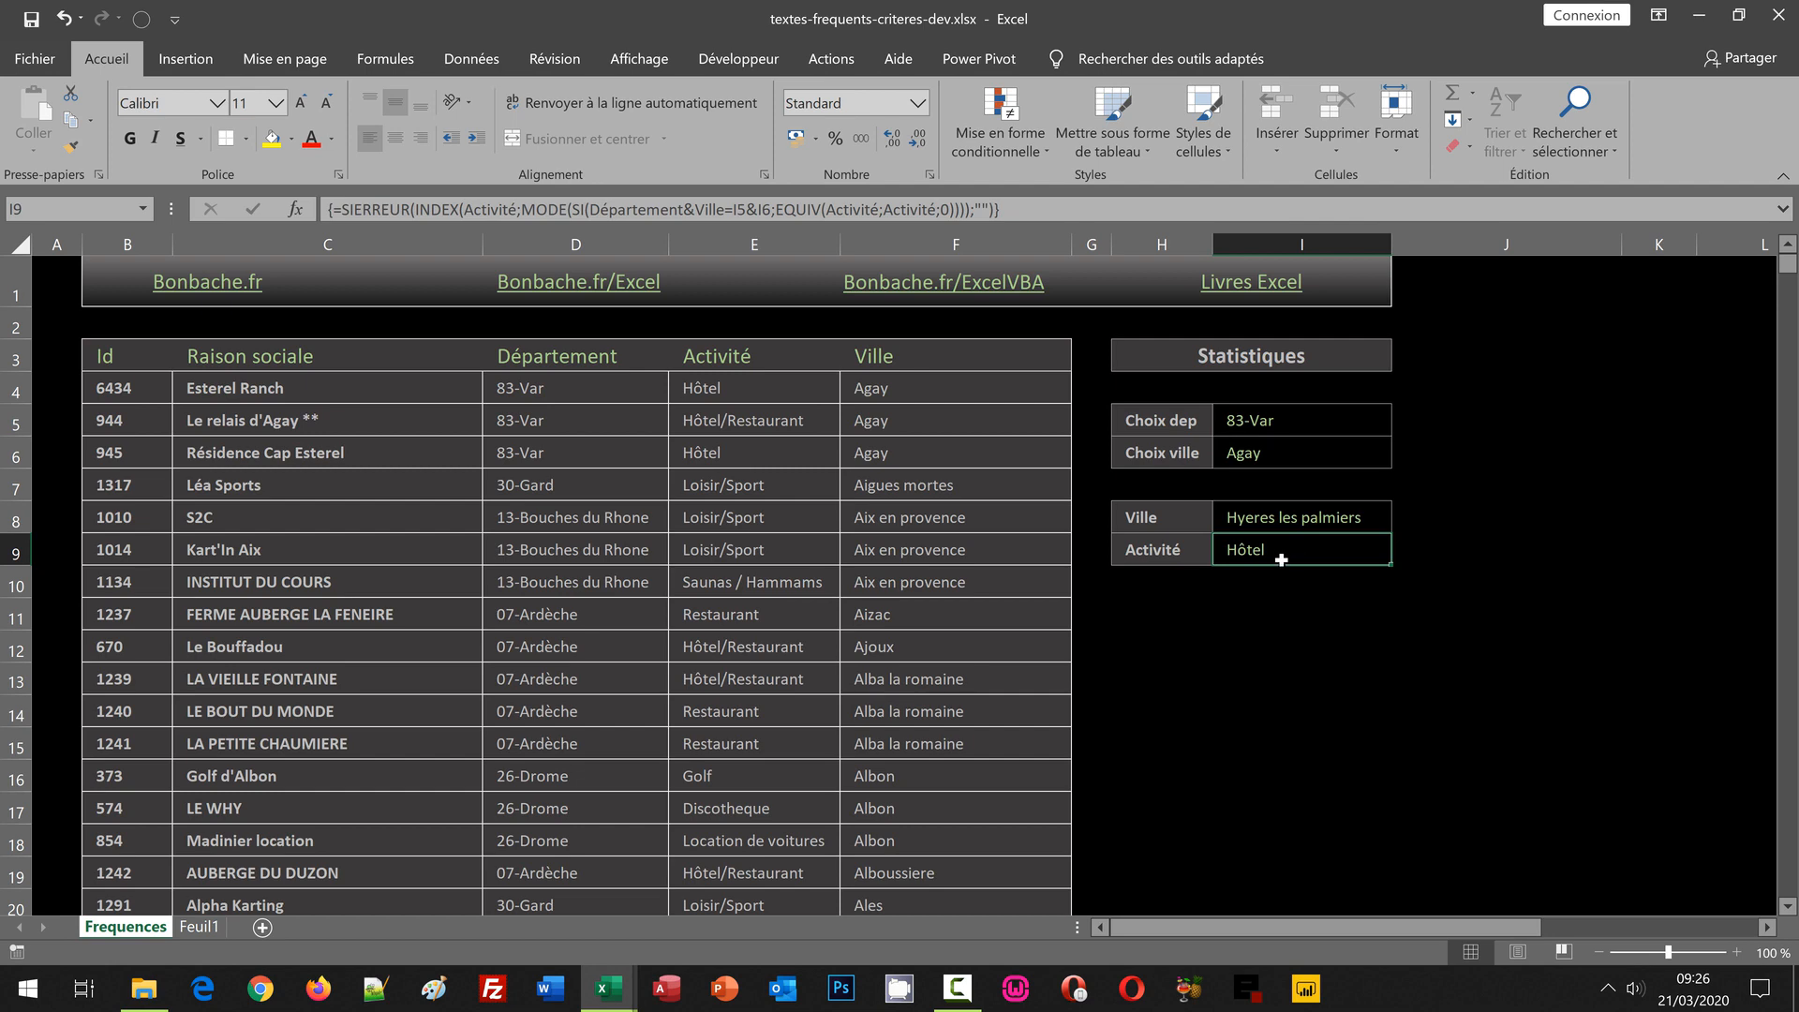
pyautogui.moveTo(609, 991)
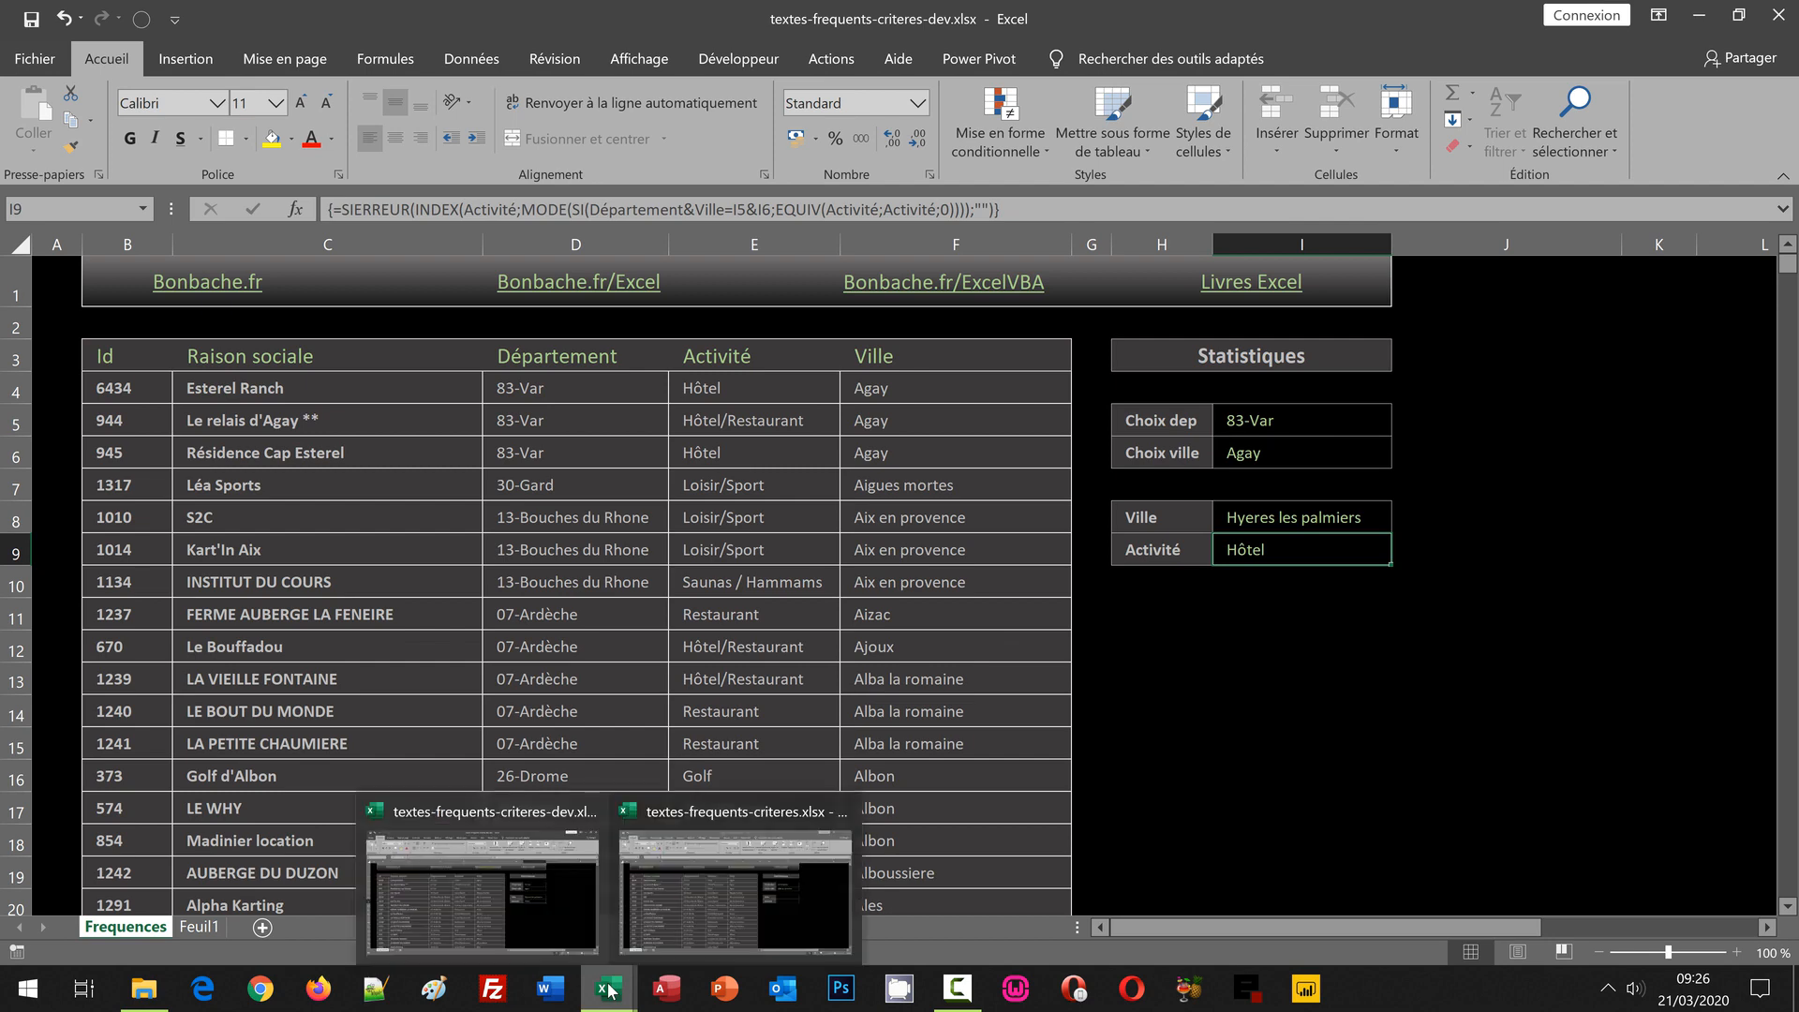
pyautogui.click(674, 926)
pyautogui.click(1226, 648)
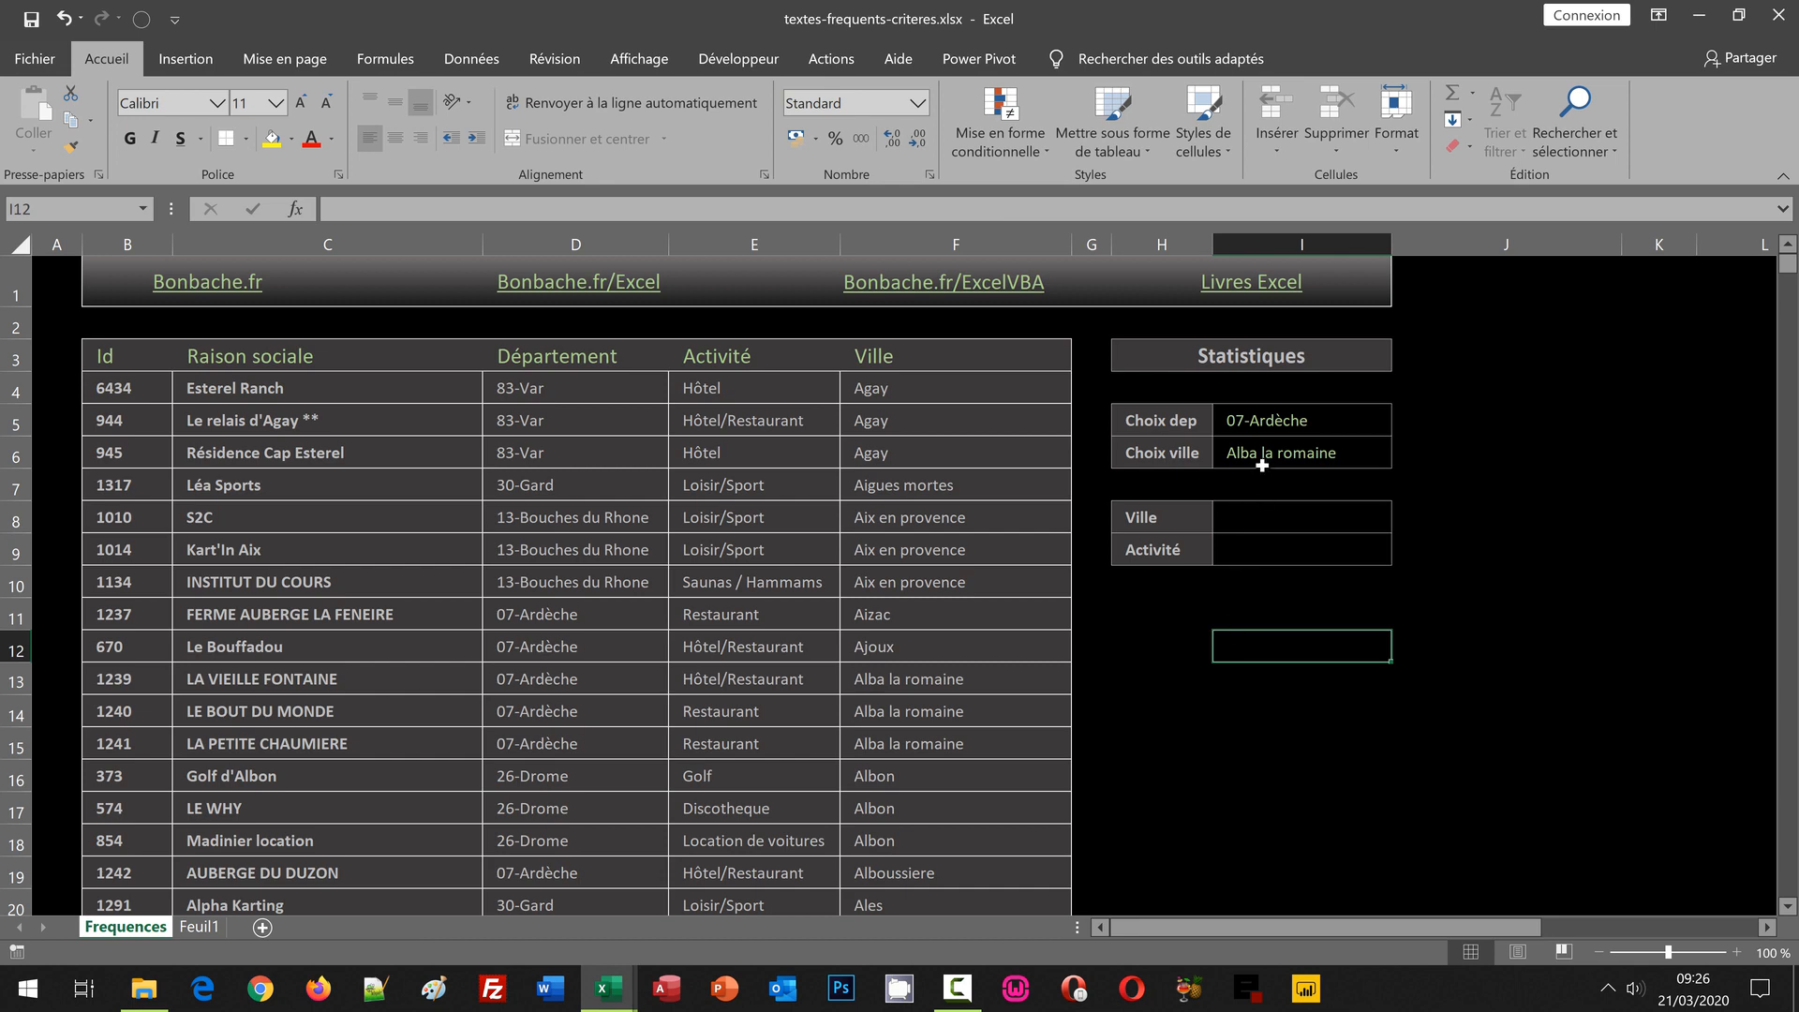
# Step: Set Choix dep to 83-Var and Choix ville to Agay in the textes-frequents-criteres.xlsx workbook
pyautogui.click(1270, 426)
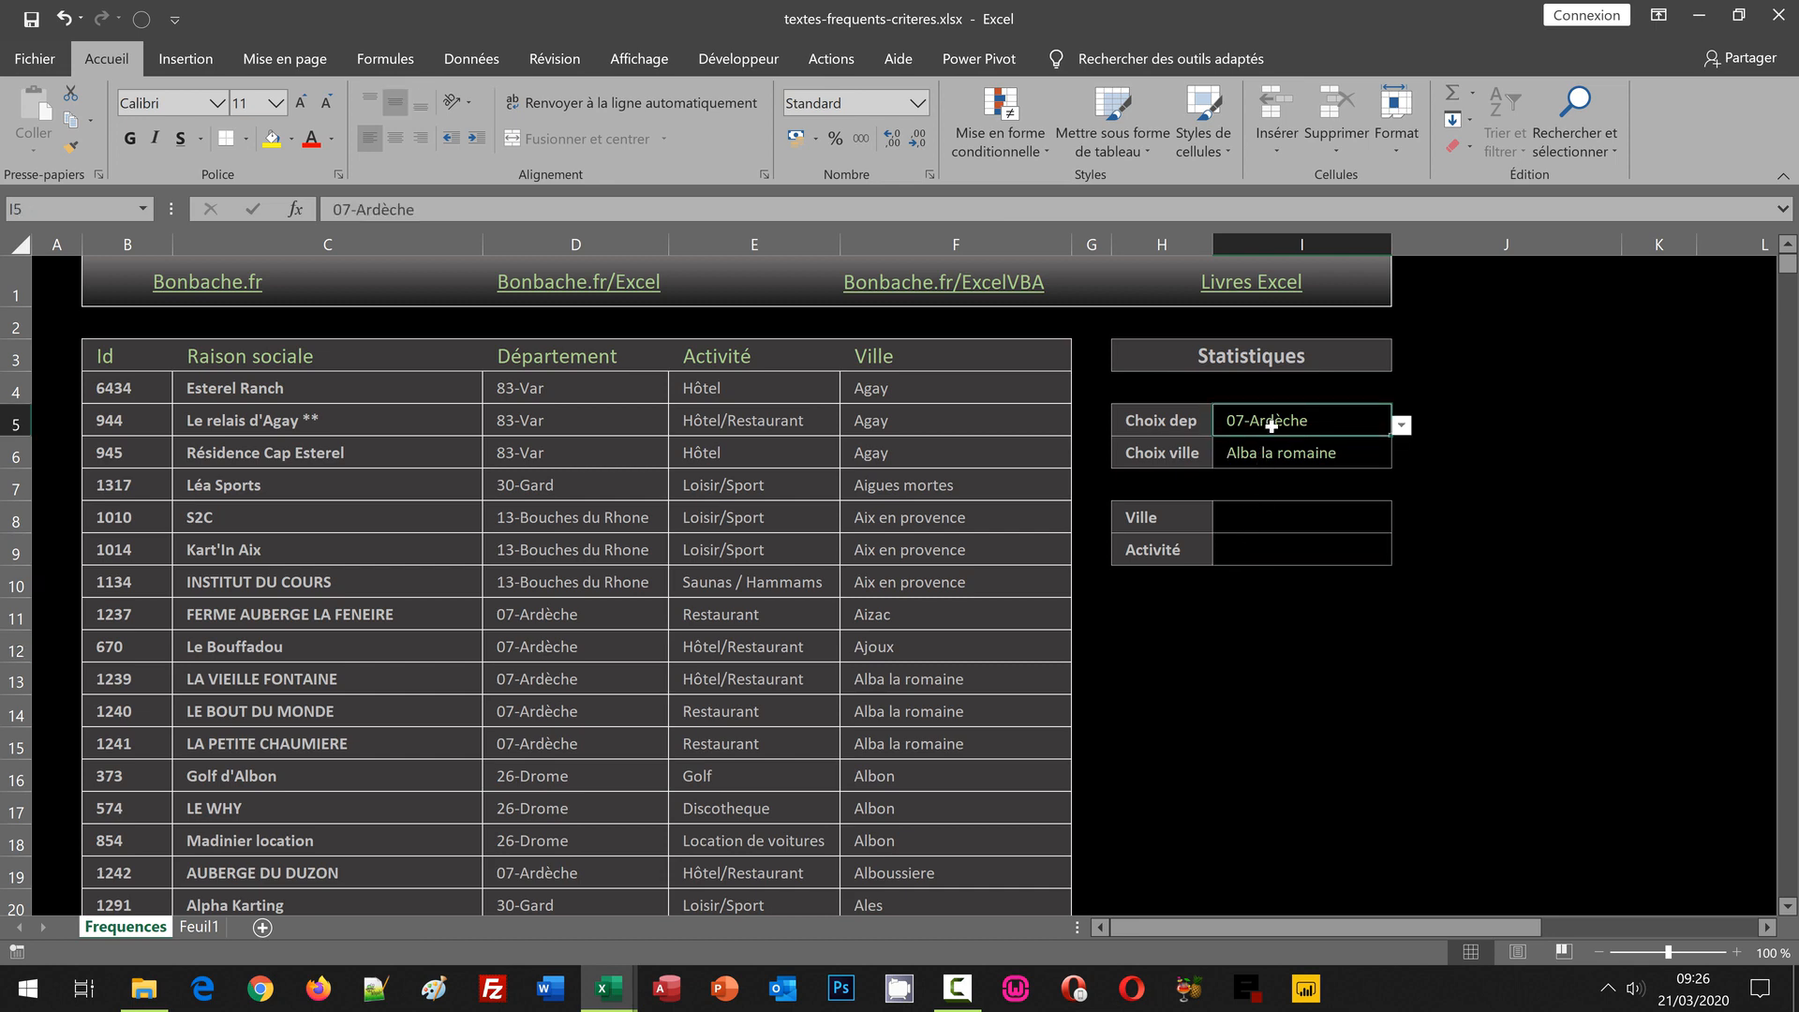
pyautogui.click(1276, 456)
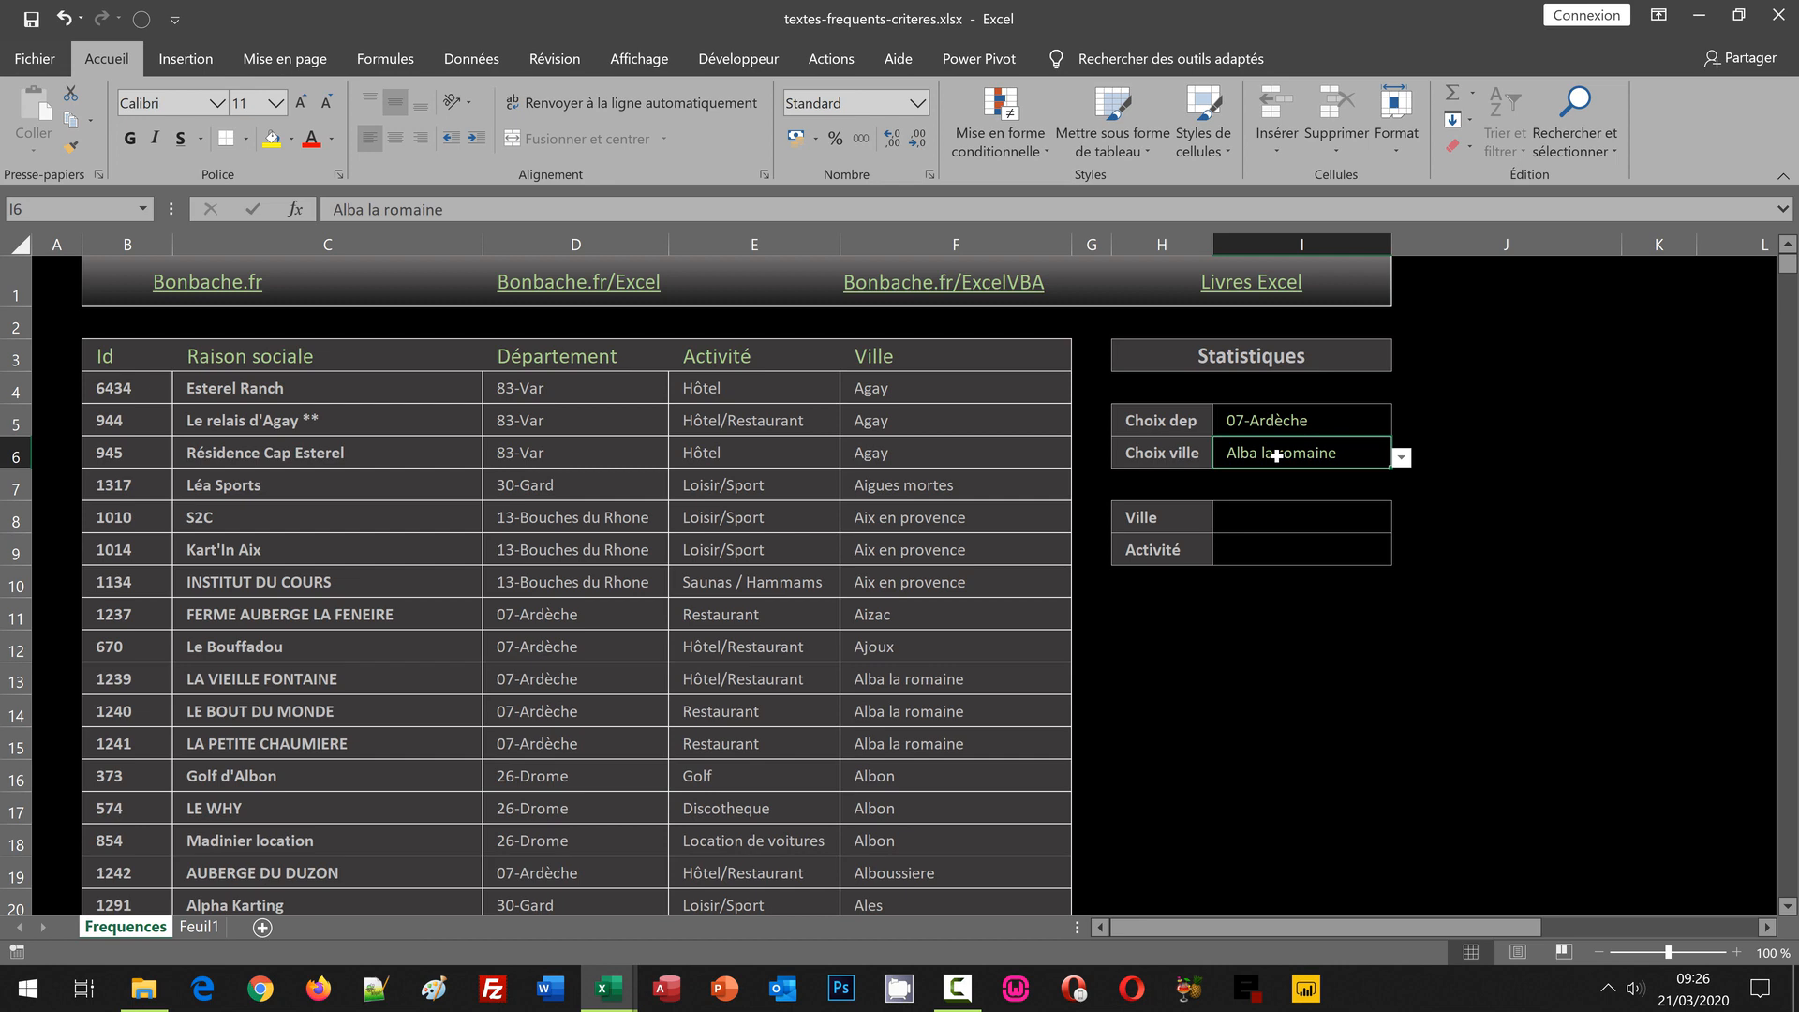
pyautogui.click(1323, 426)
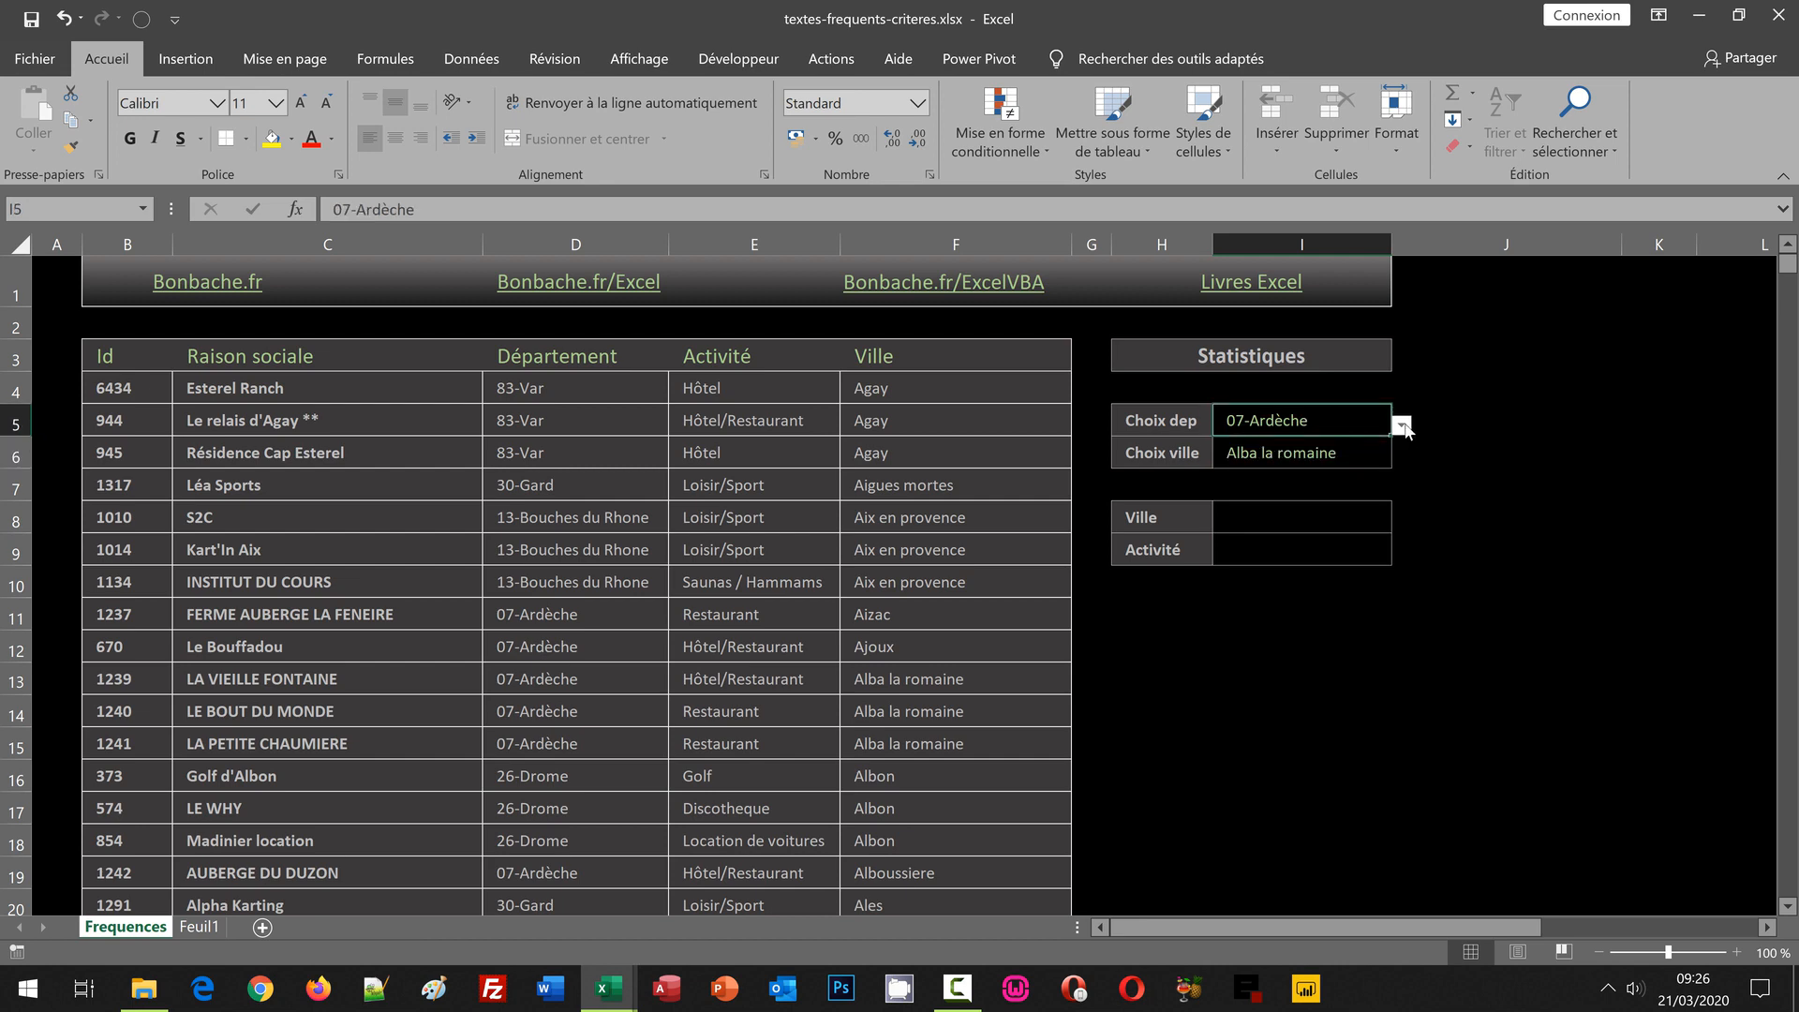
pyautogui.click(1401, 426)
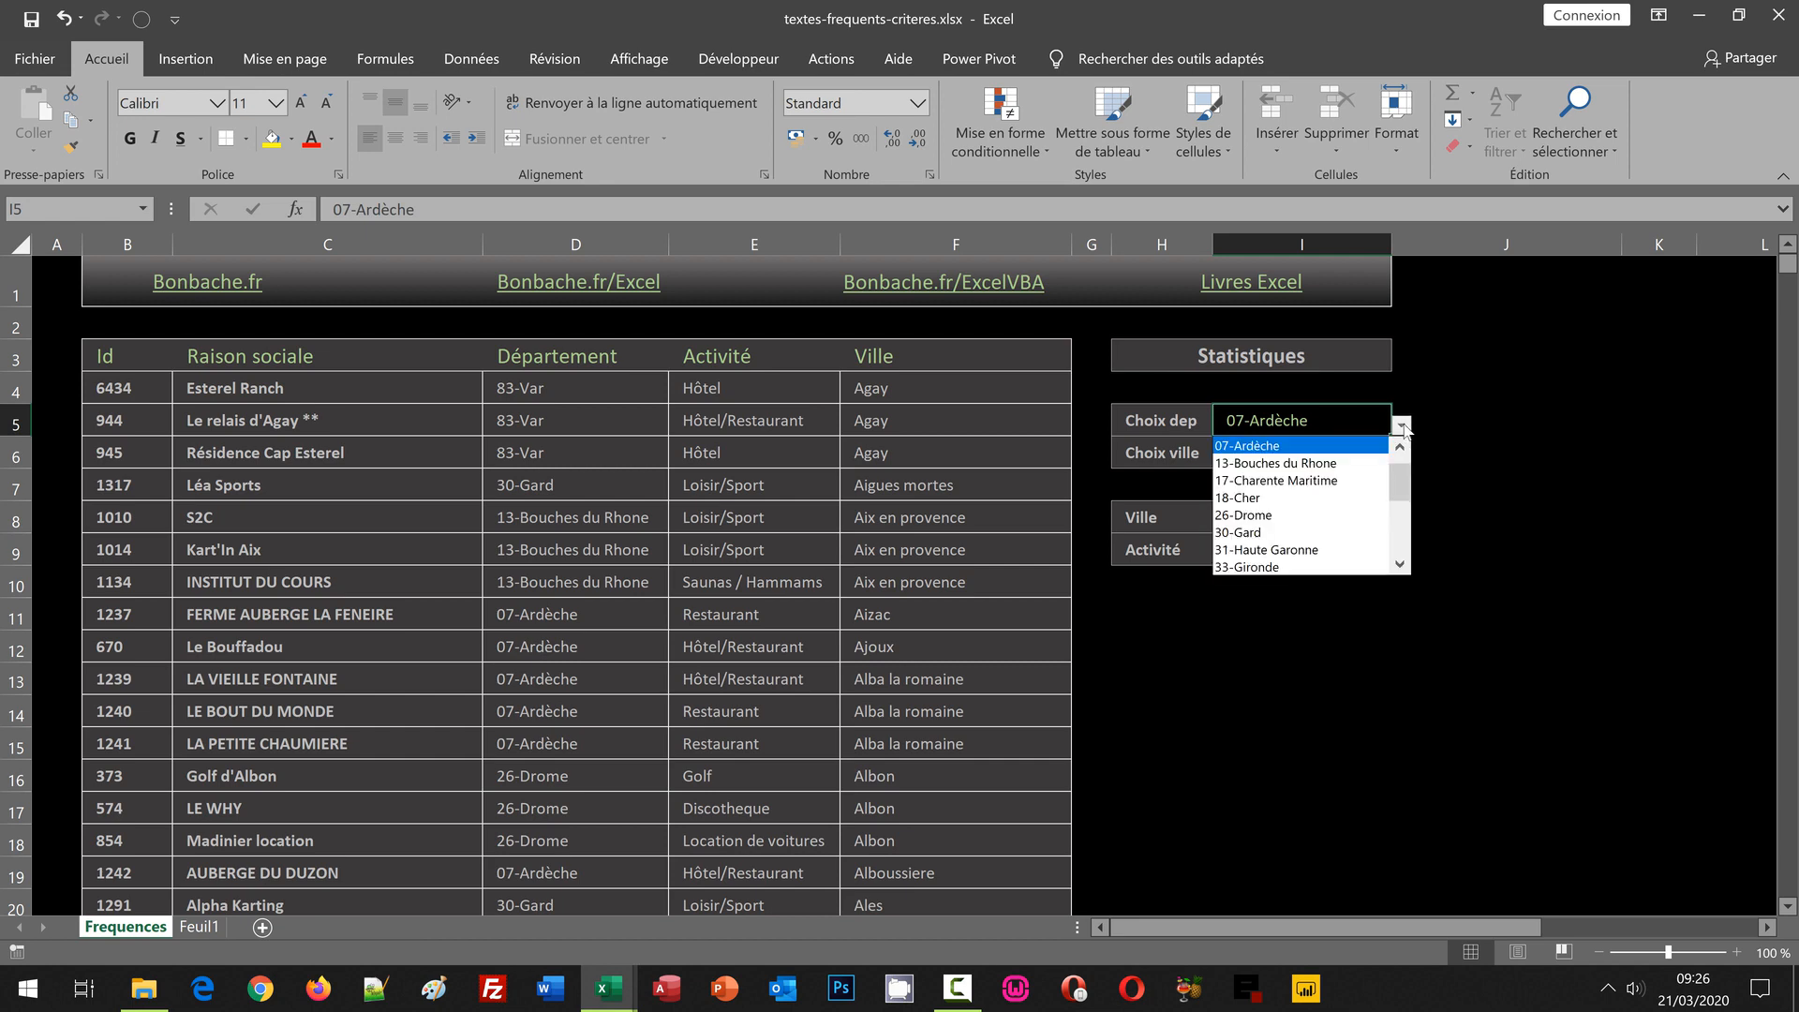
pyautogui.click(1404, 539)
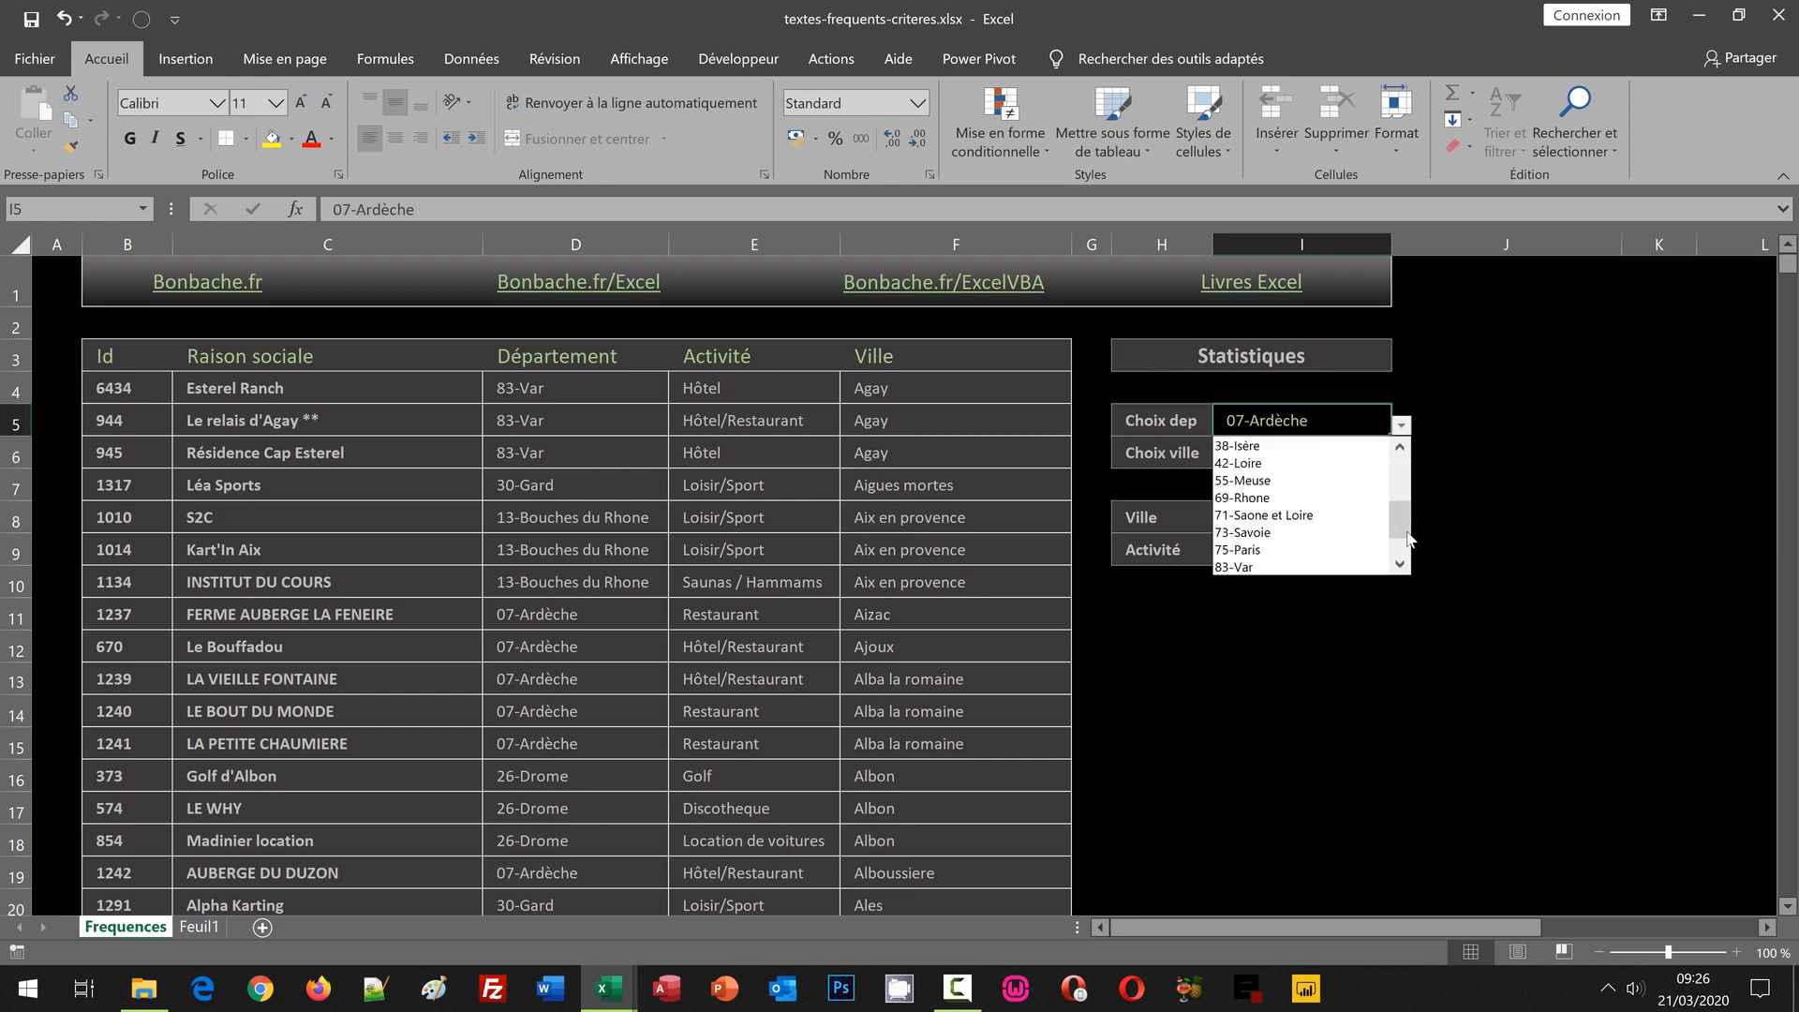
pyautogui.click(1290, 565)
pyautogui.click(1308, 459)
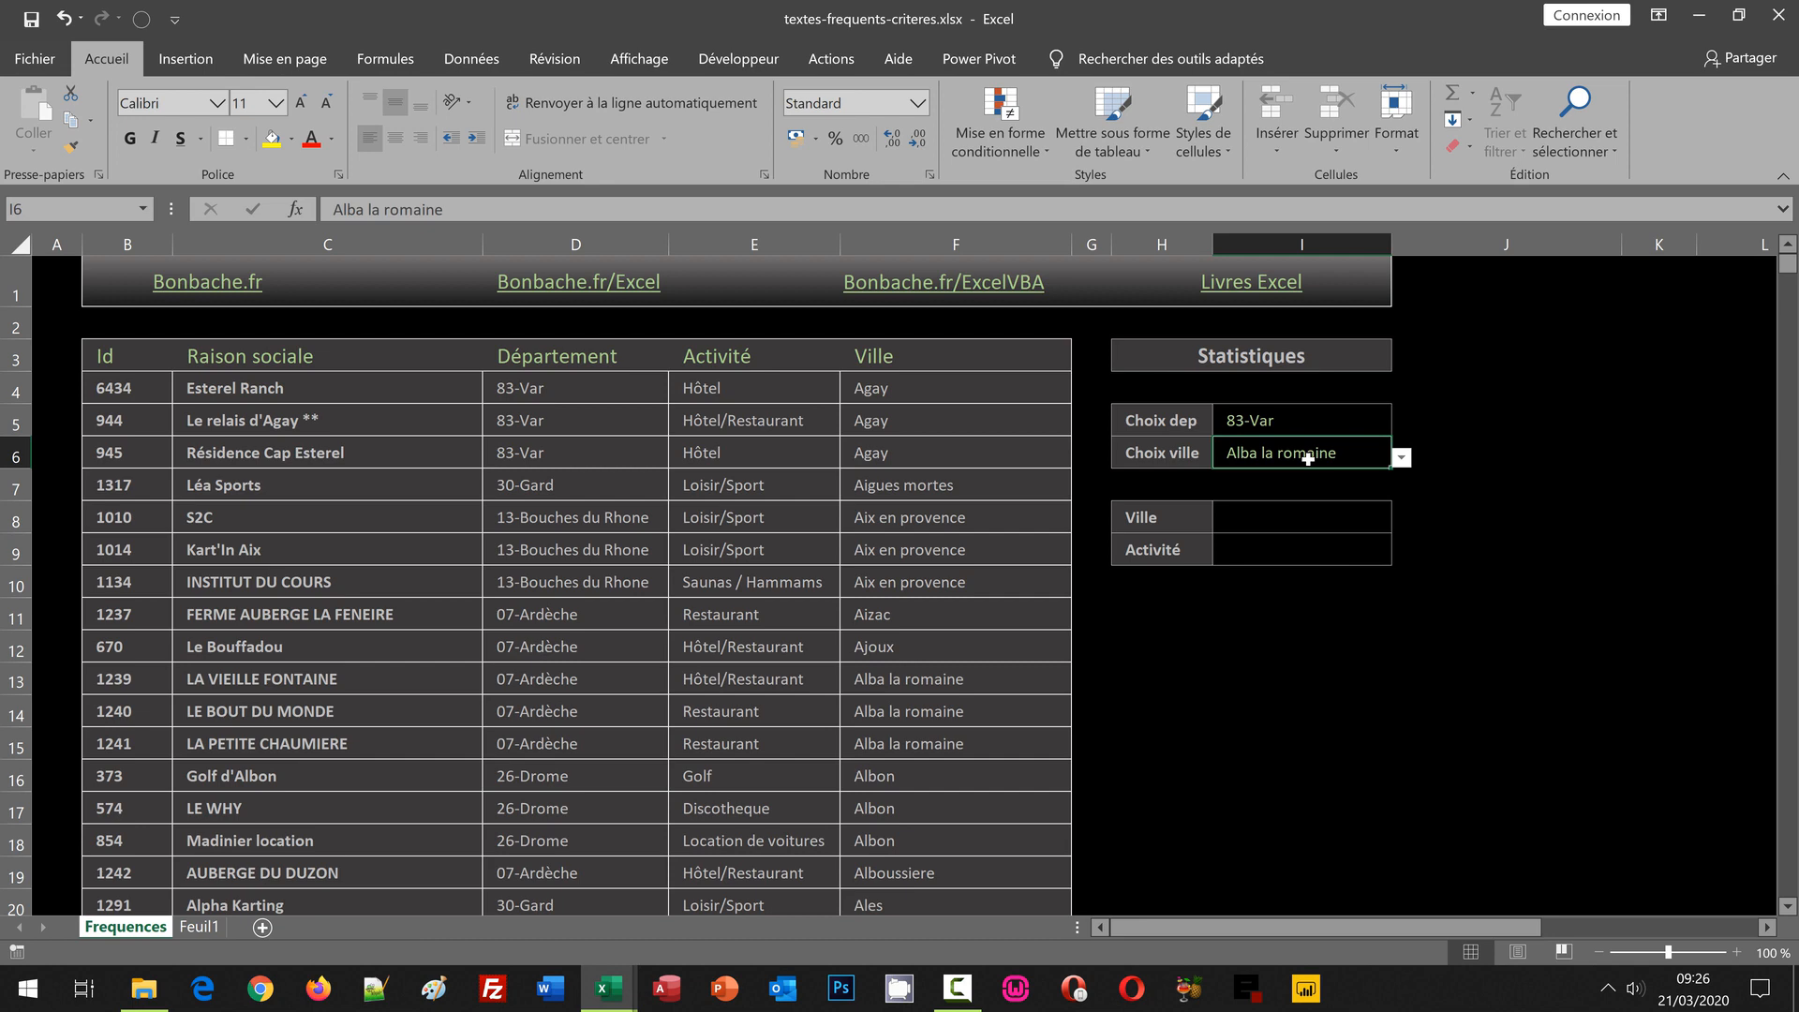
pyautogui.click(1402, 459)
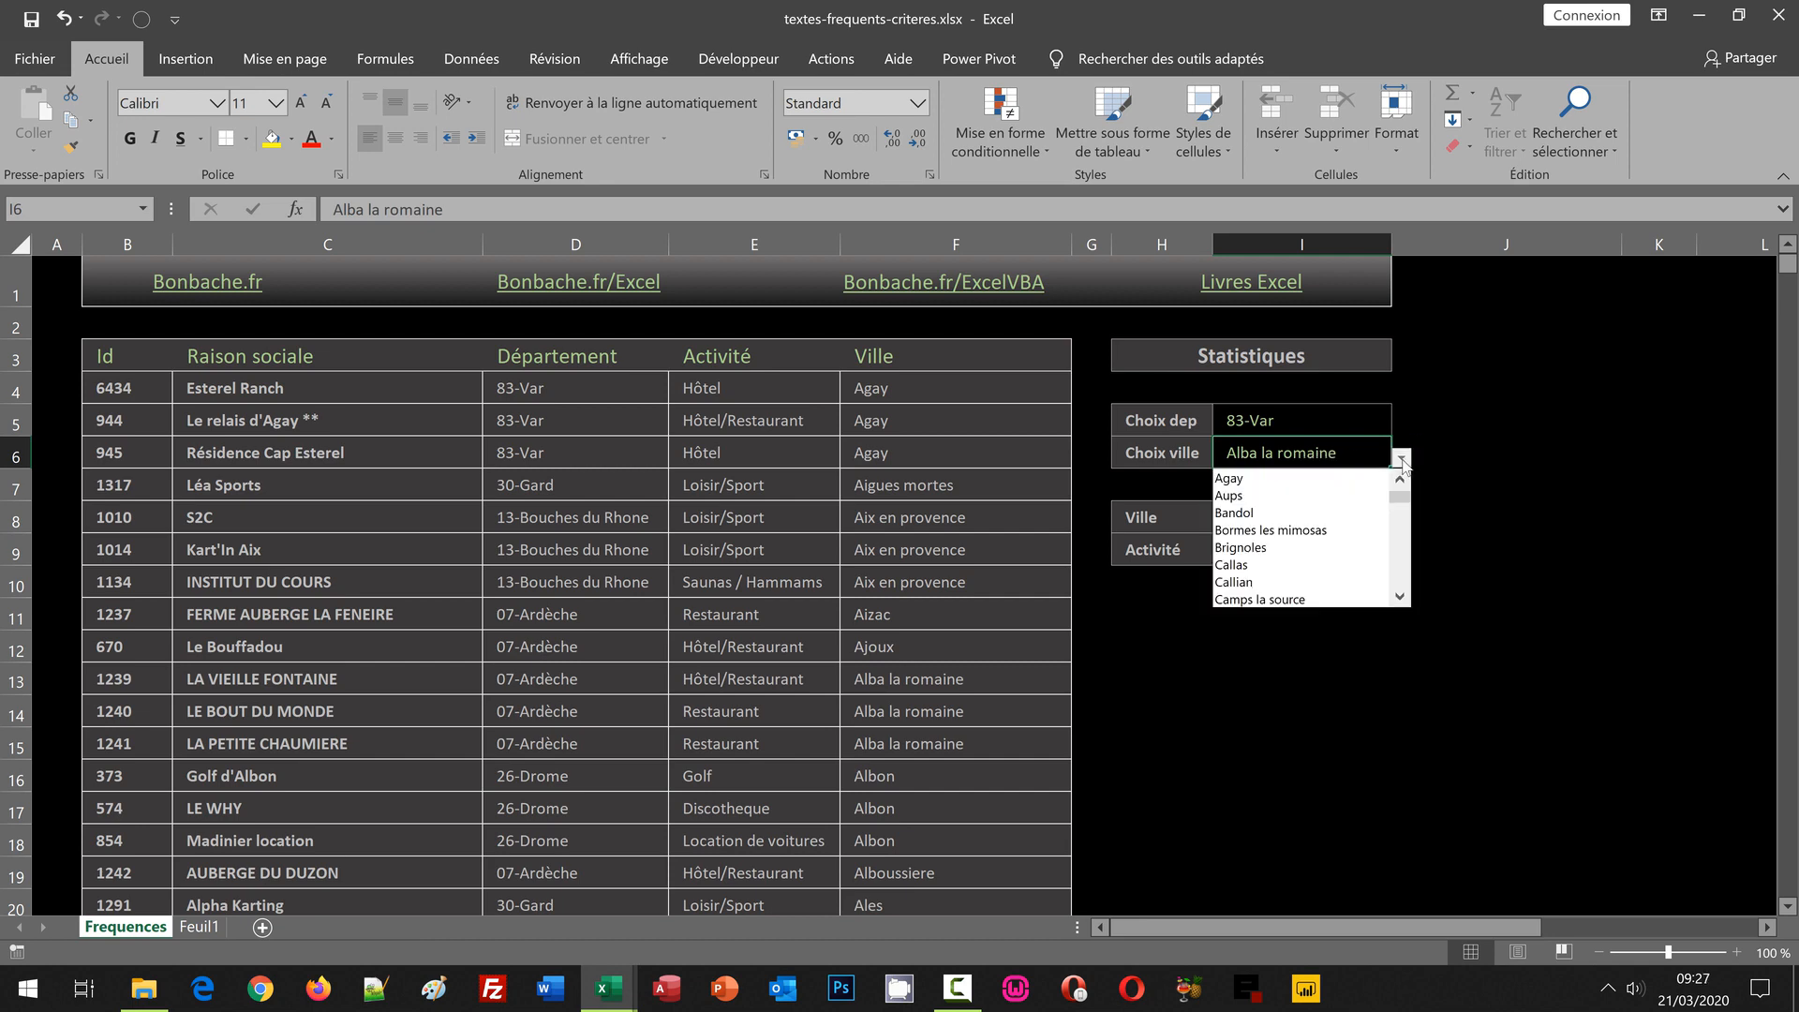
pyautogui.click(1281, 480)
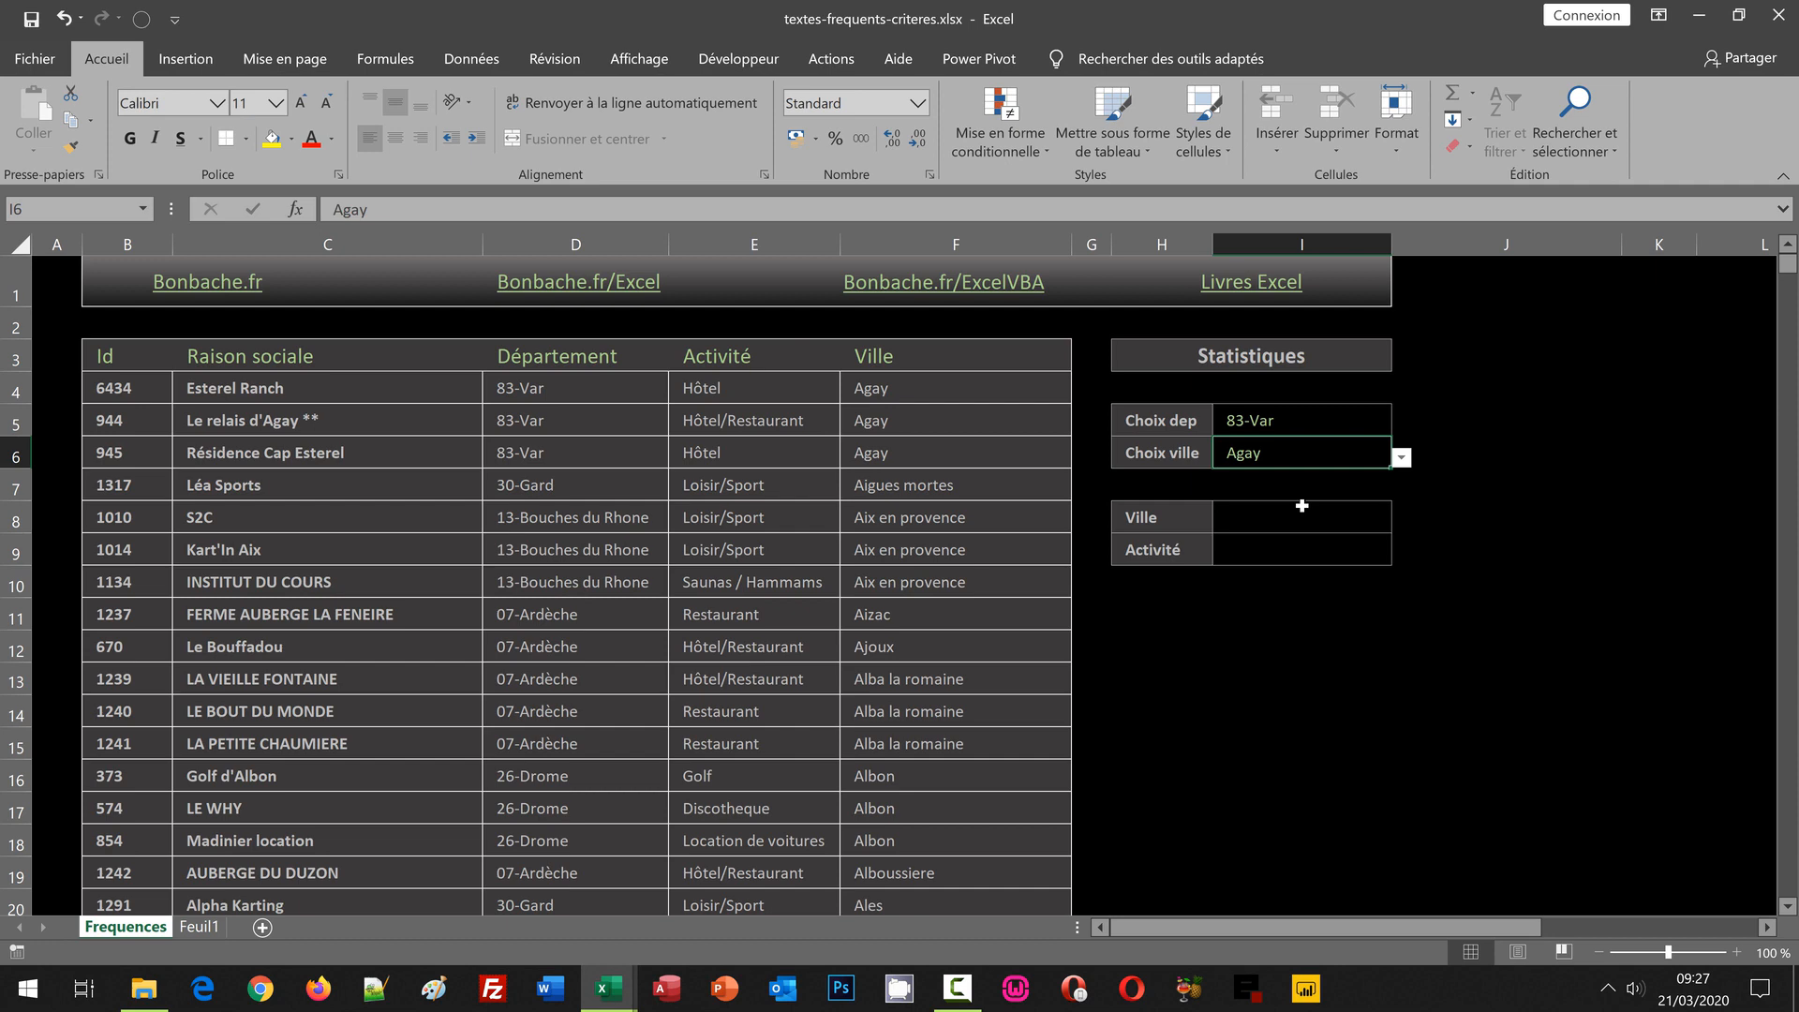
# Step: Check the workbook's named ranges and which table cells the name Ville covers
pyautogui.click(144, 209)
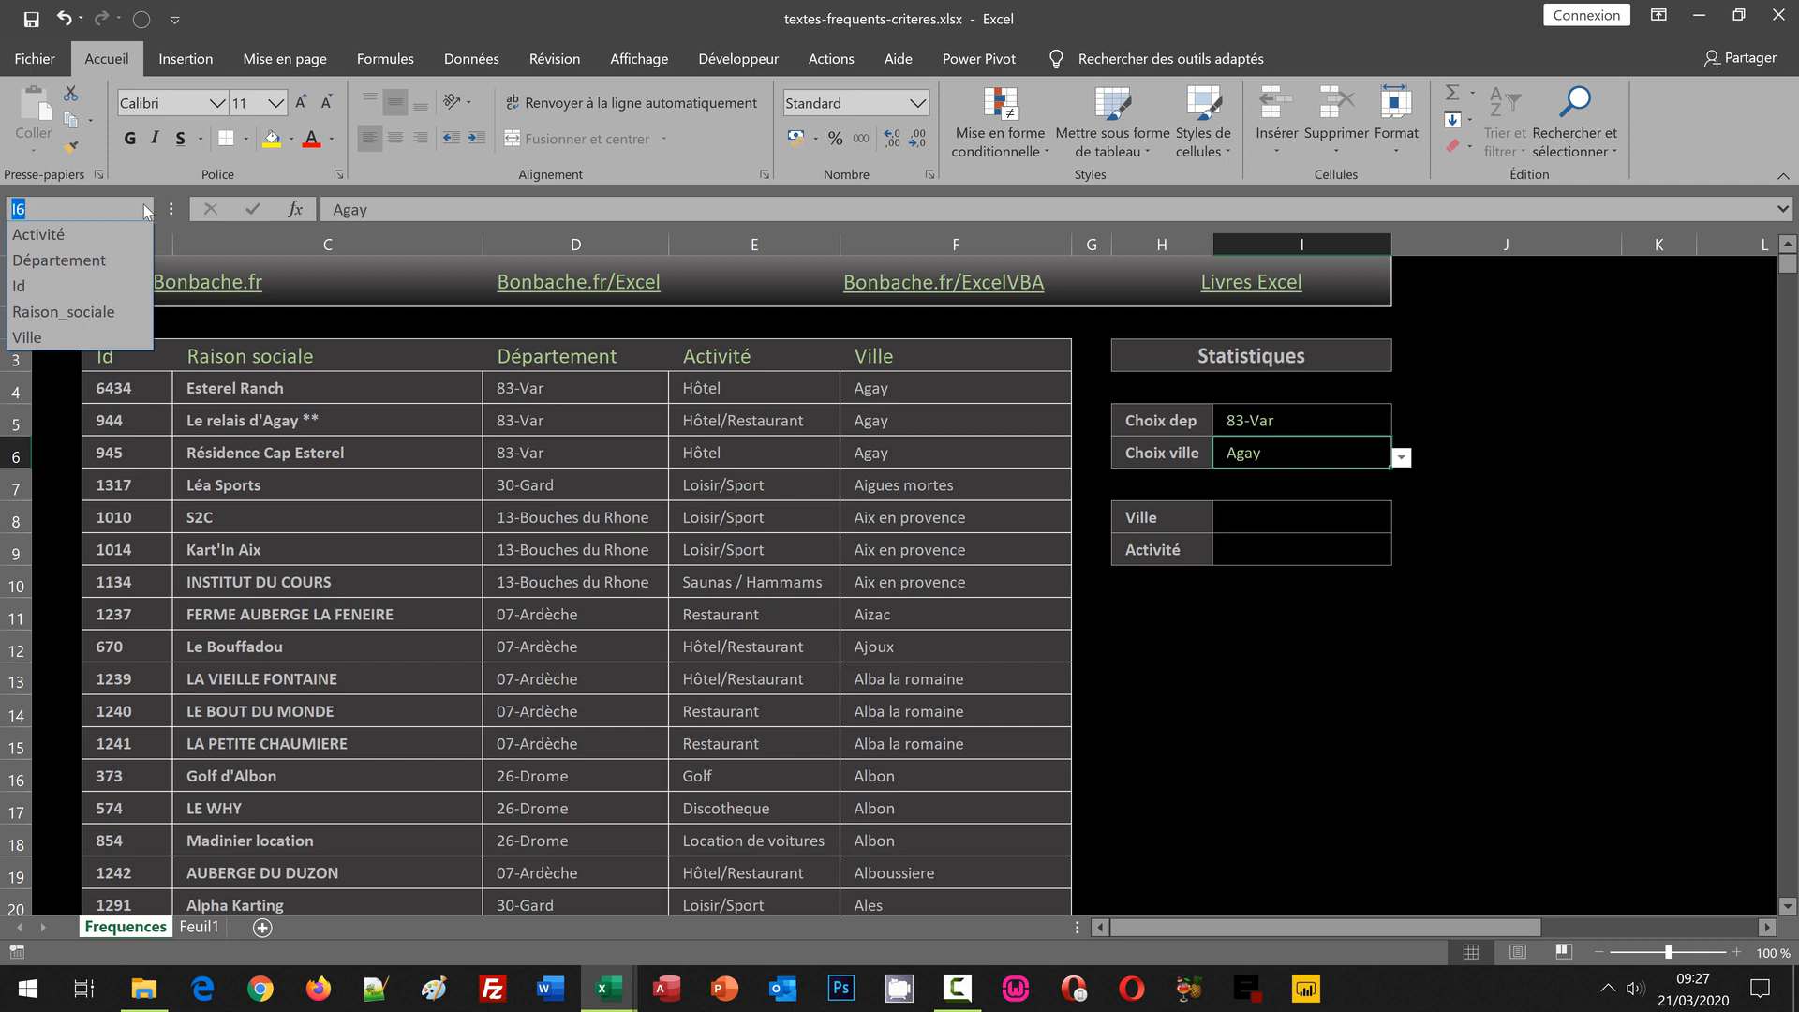
pyautogui.click(54, 337)
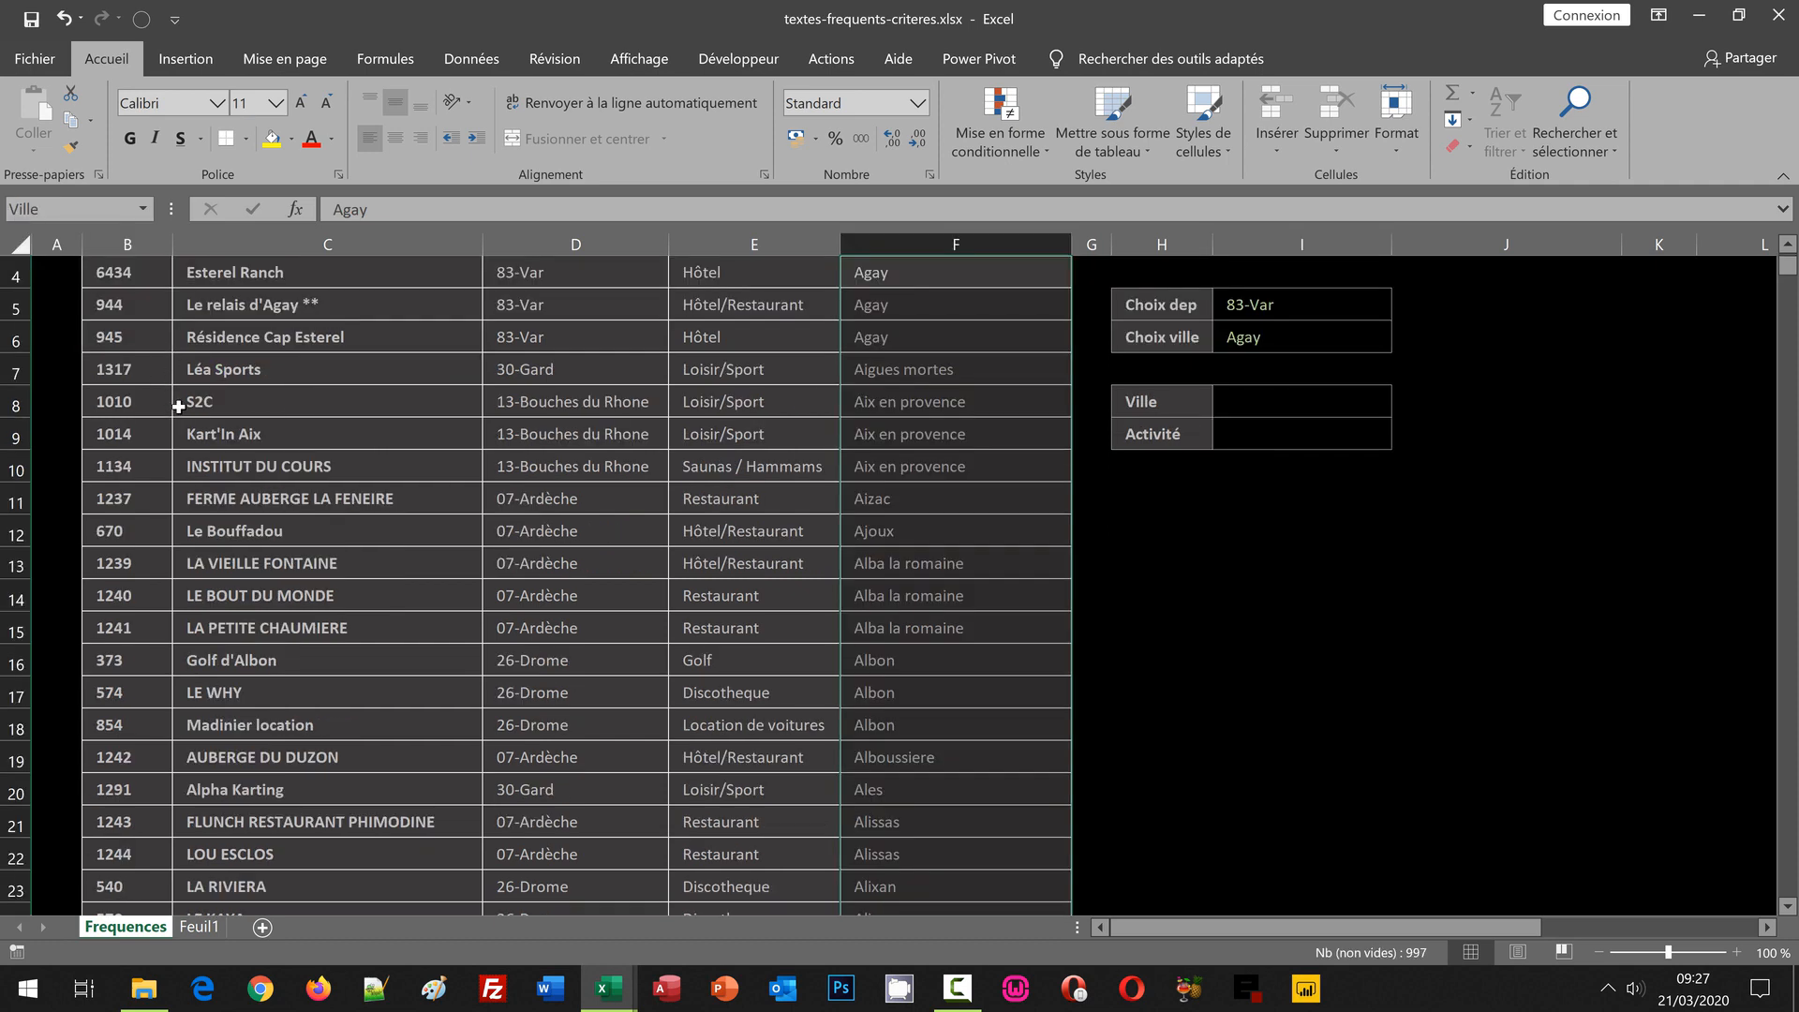
pyautogui.scroll(1, 422, 560)
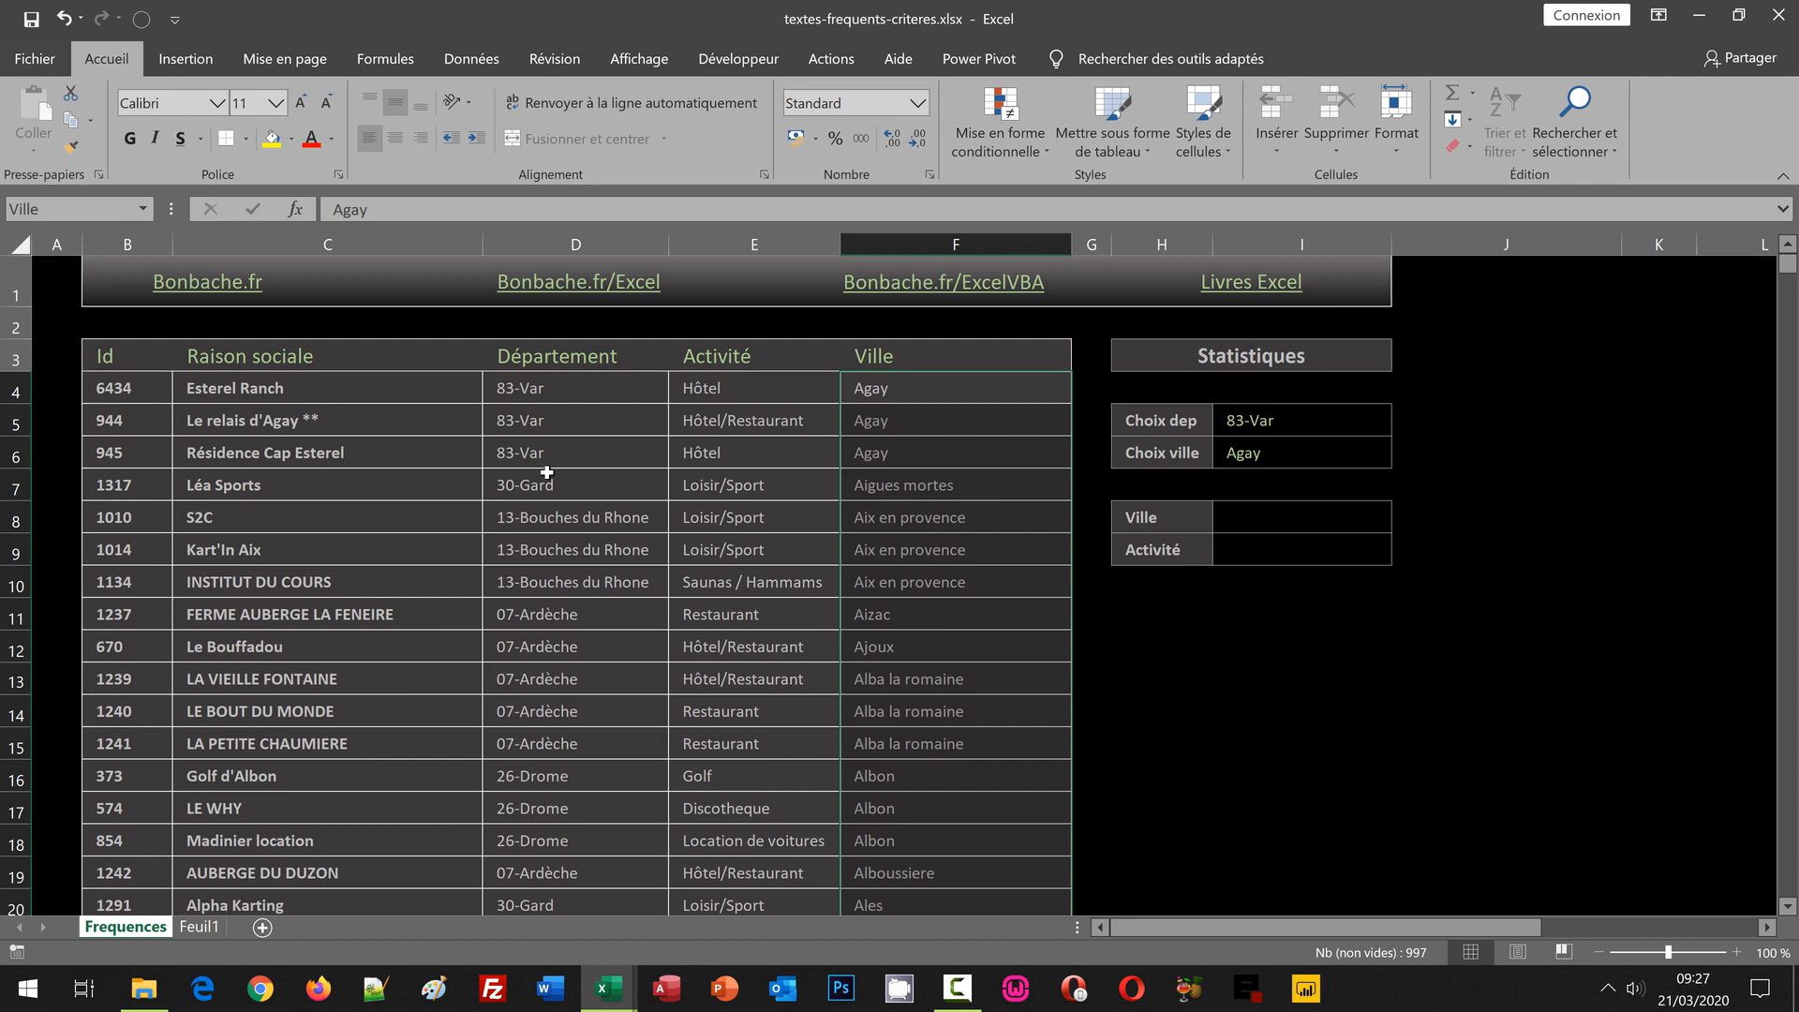
pyautogui.click(1251, 656)
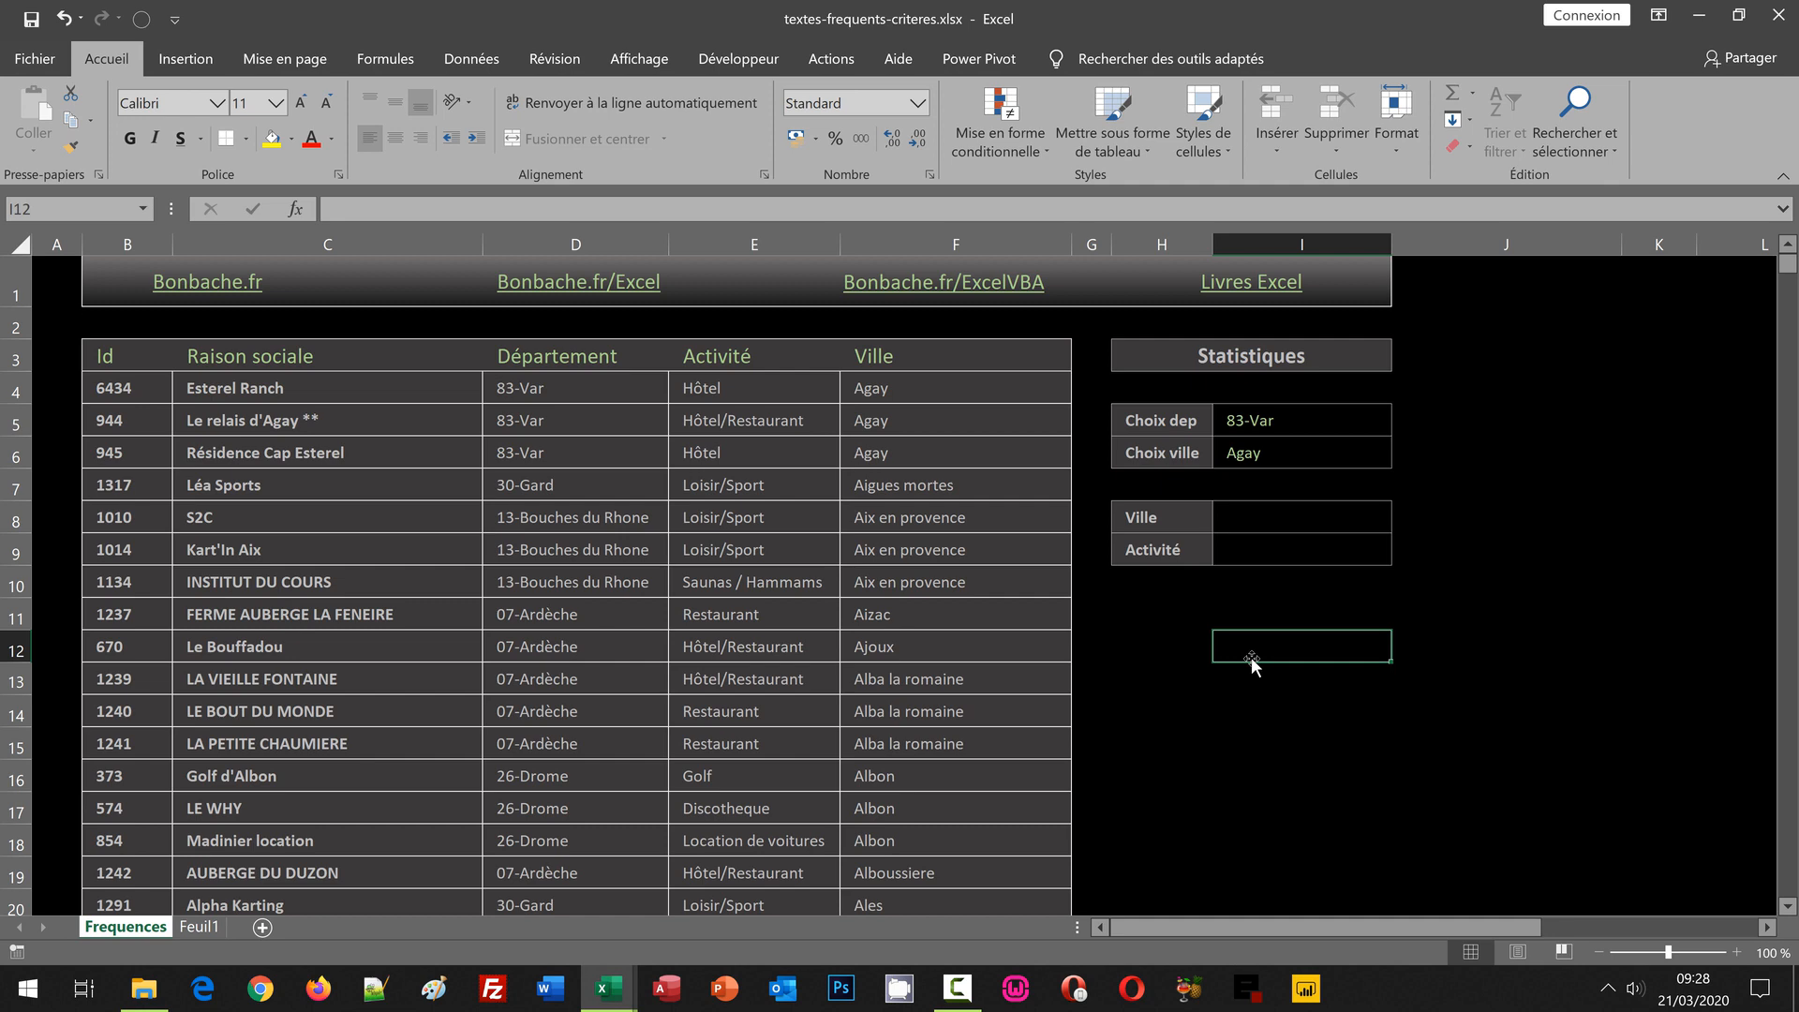
# Step: Start the Ville result formula in cell I8 with =SiErreur(Index(Ville; so that INDEX searches the Ville range
pyautogui.click(1244, 517)
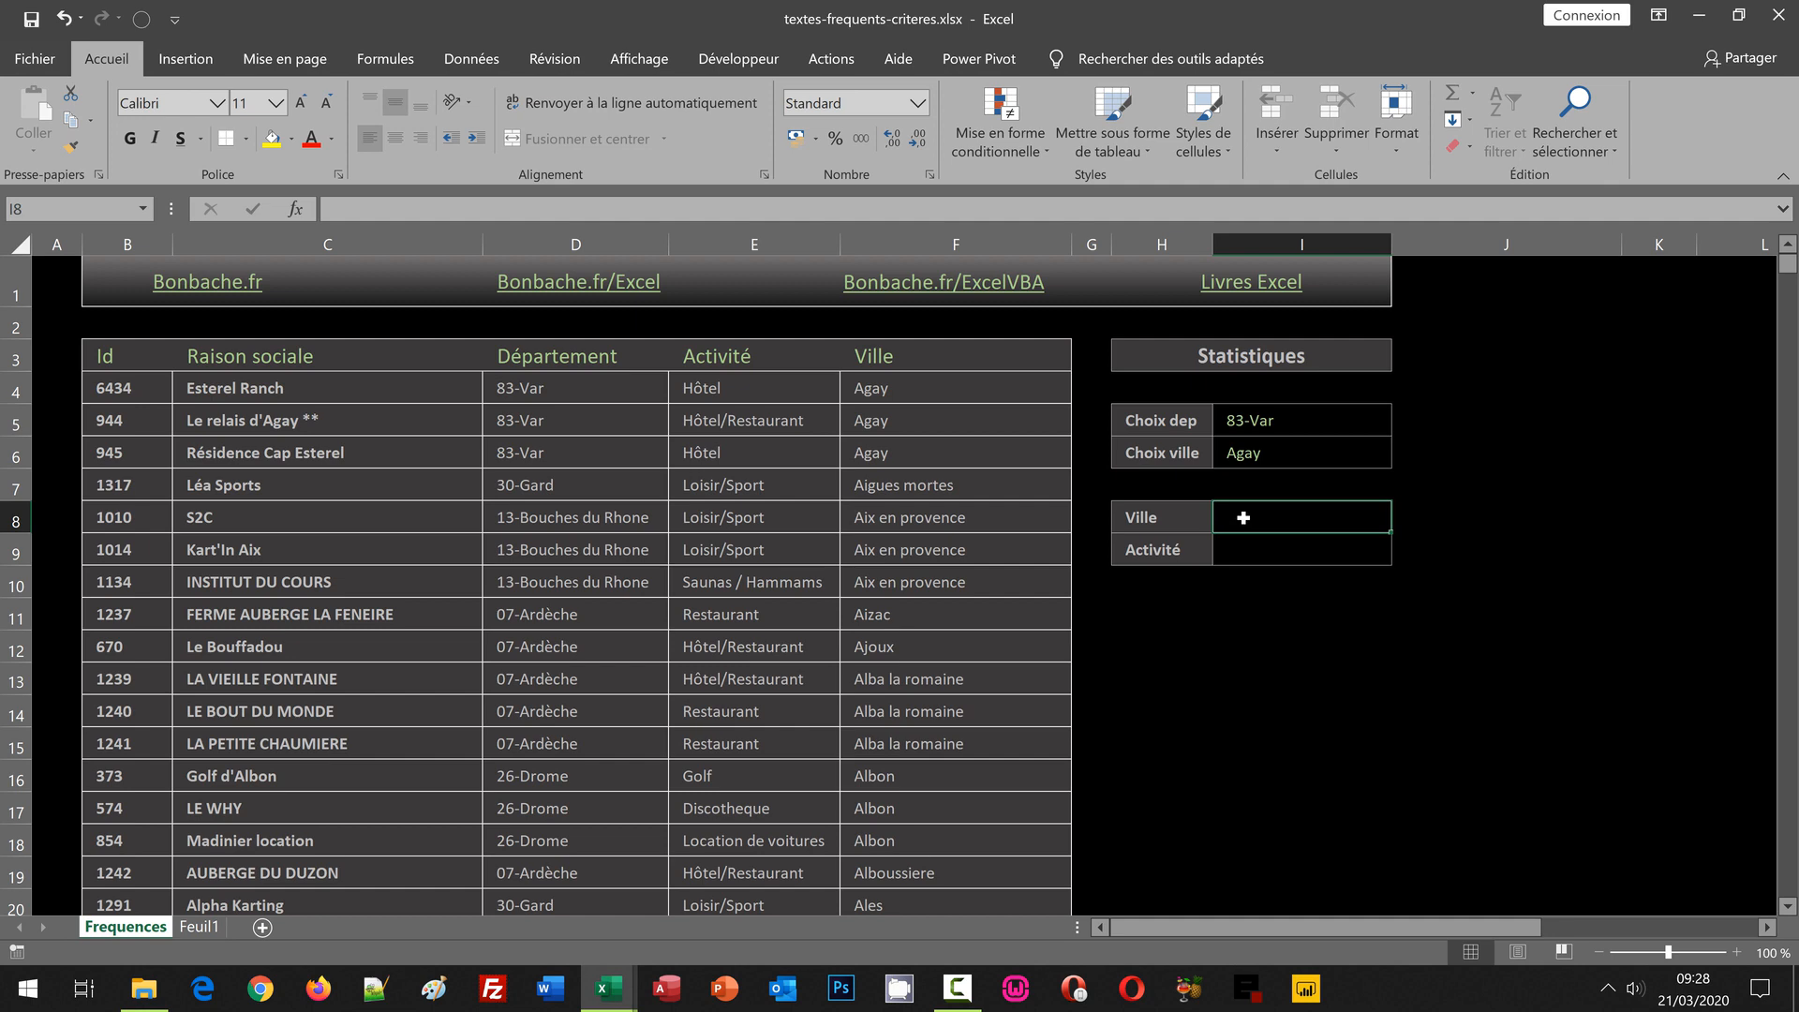
pyautogui.write('=')
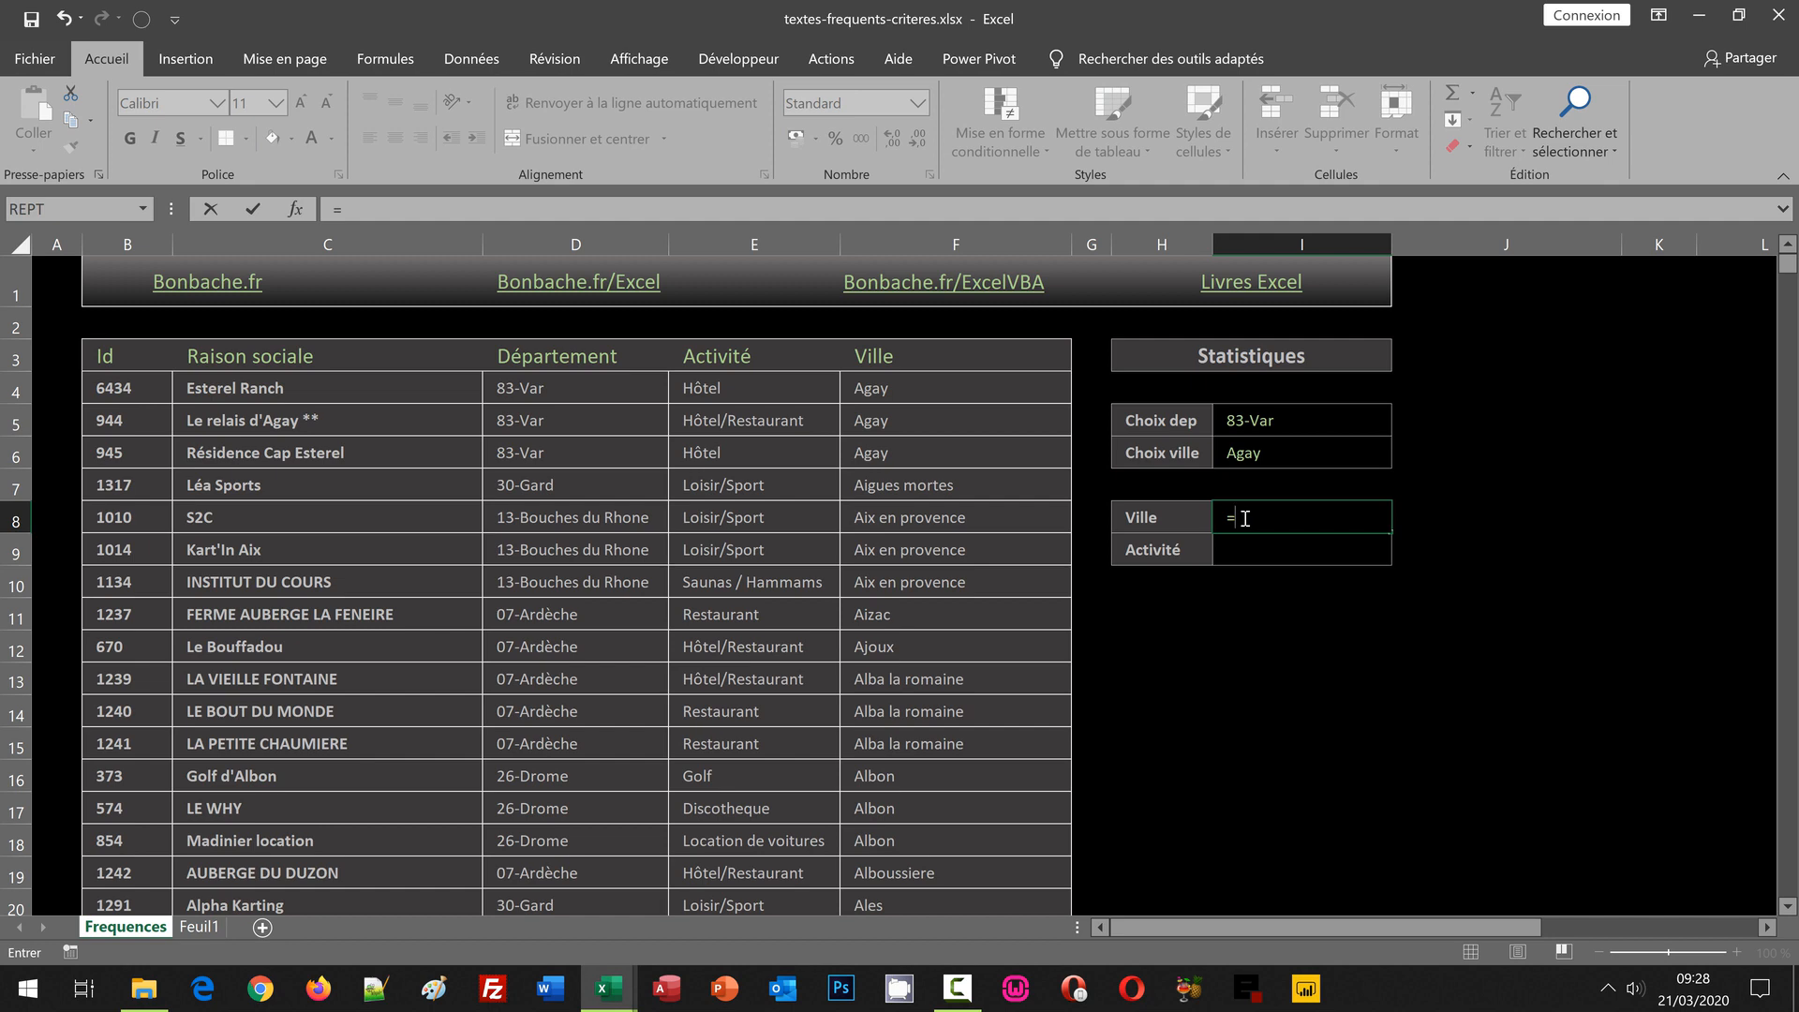
pyautogui.write('Si')
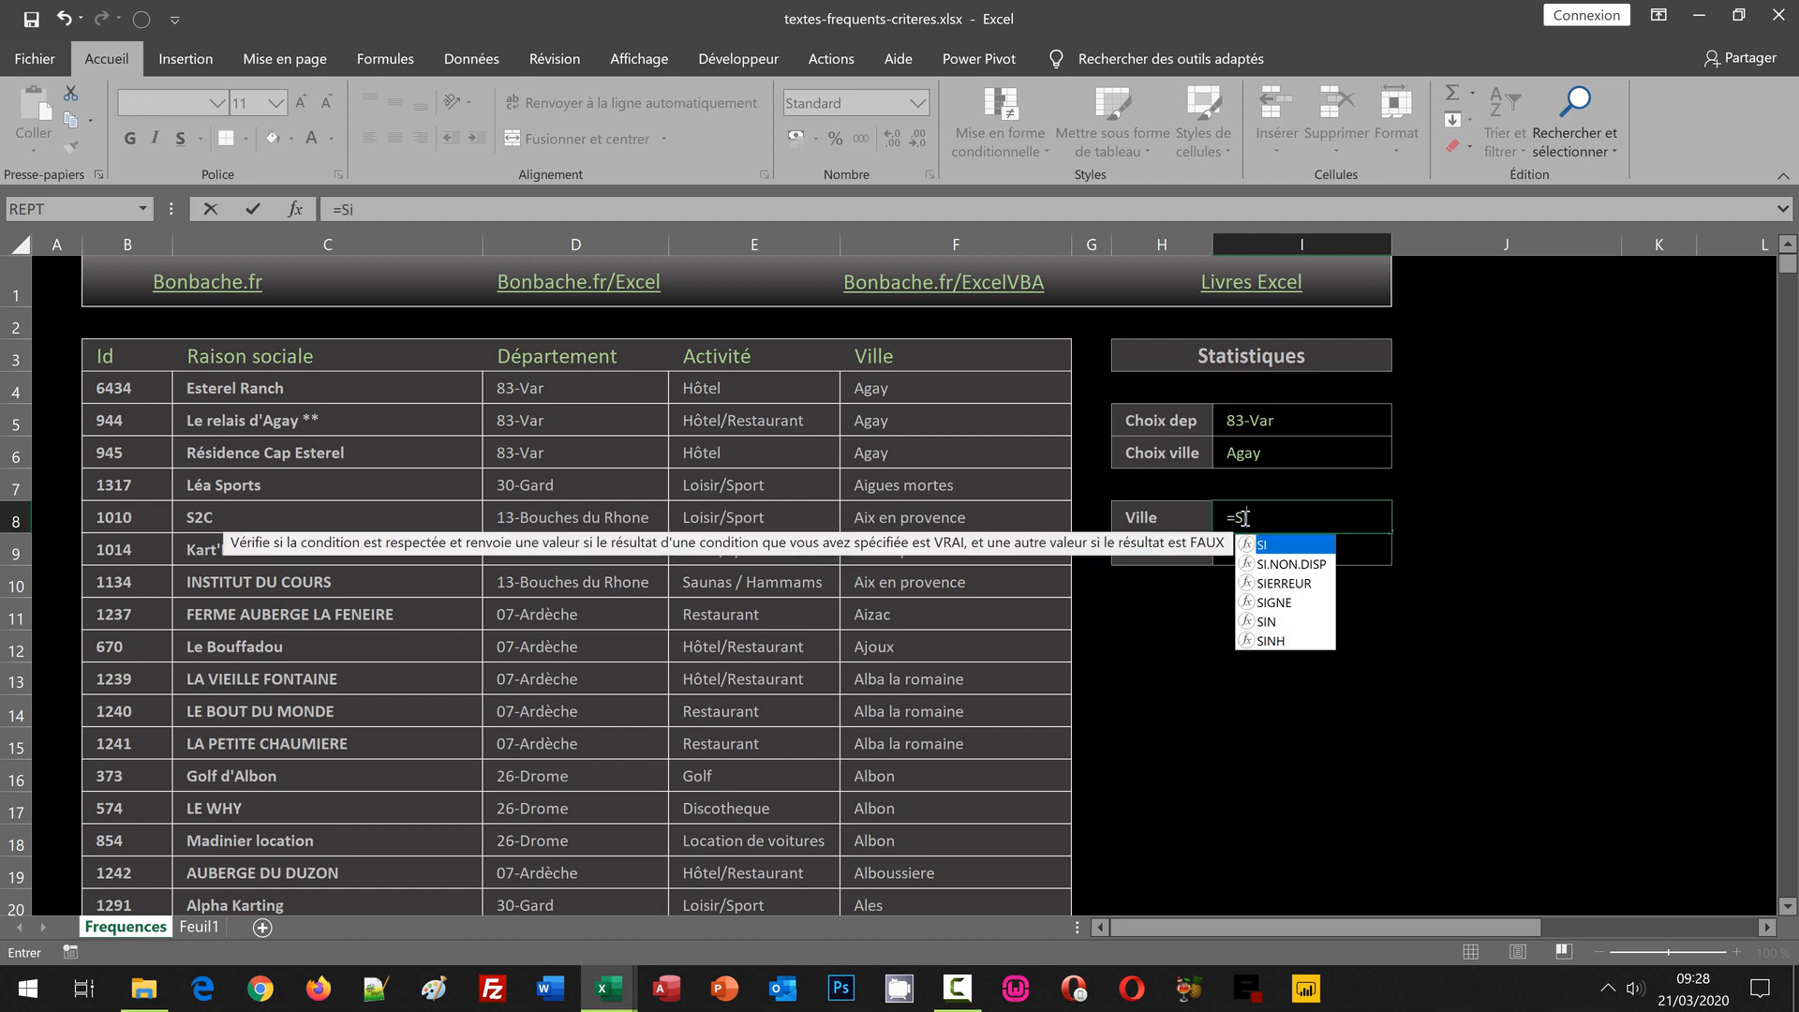
pyautogui.write('Erreur(')
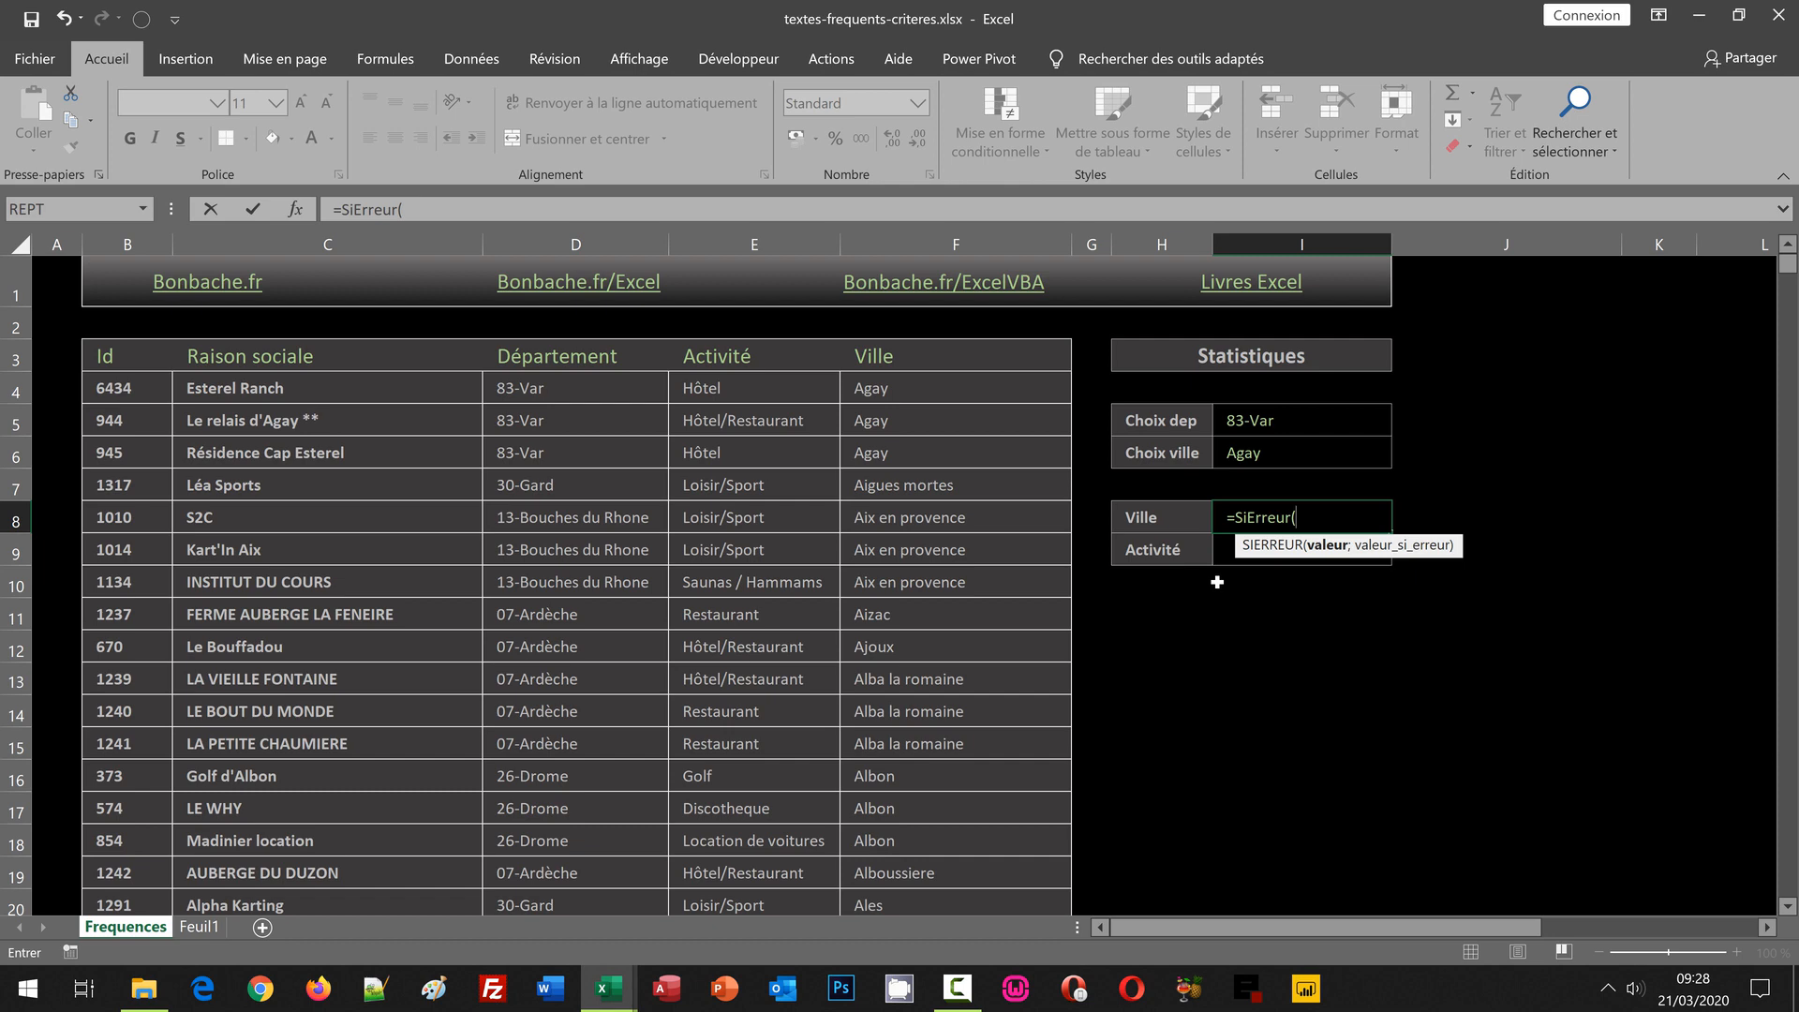
pyautogui.write('Inde')
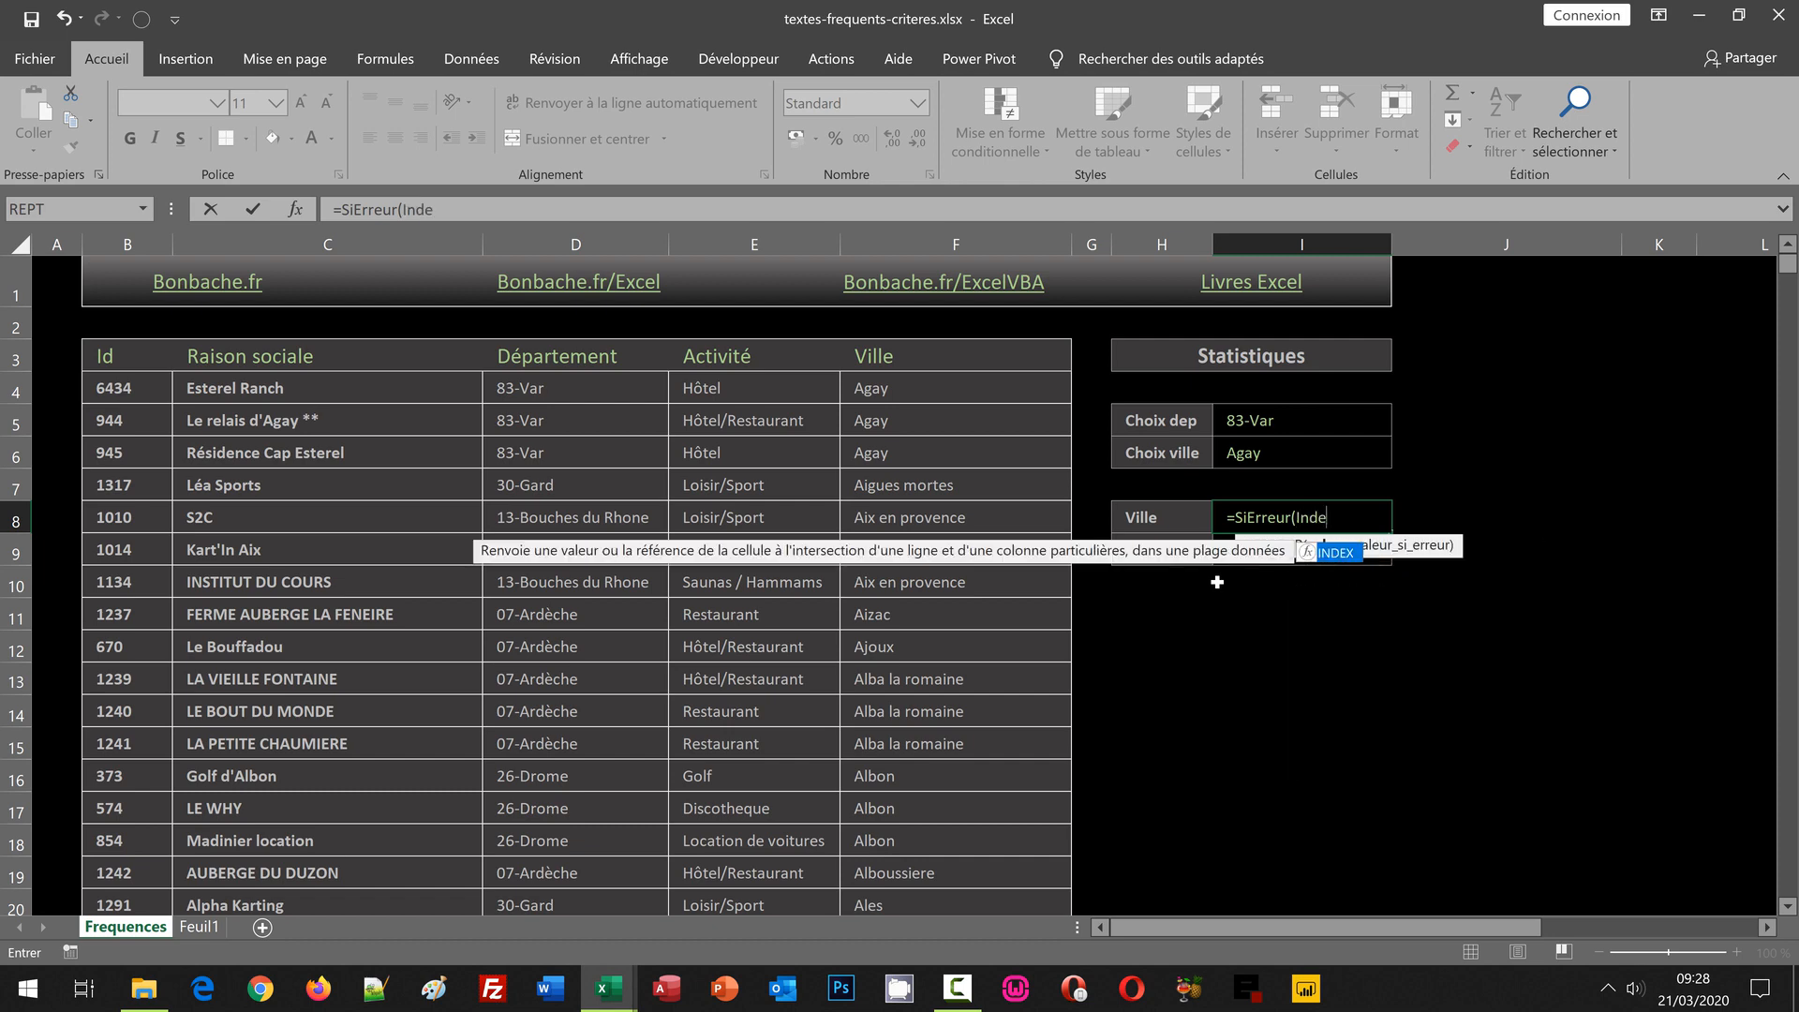
pyautogui.write('x(')
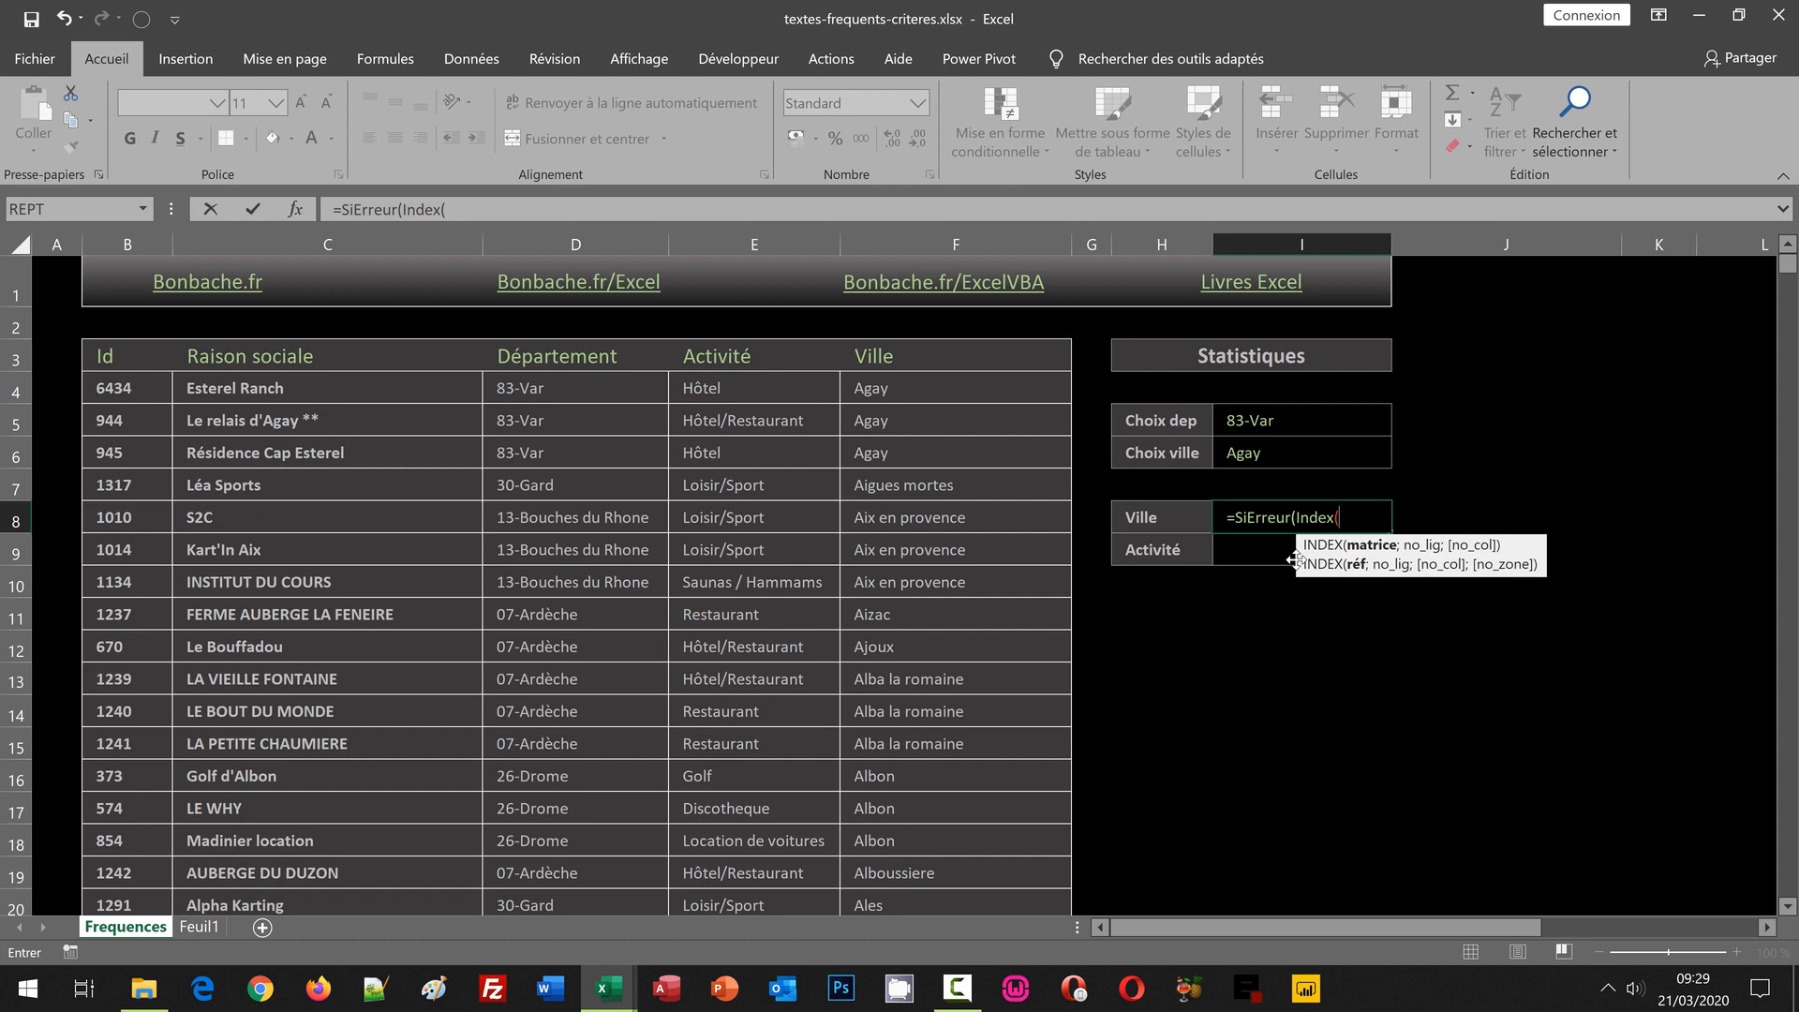
pyautogui.write('Ville')
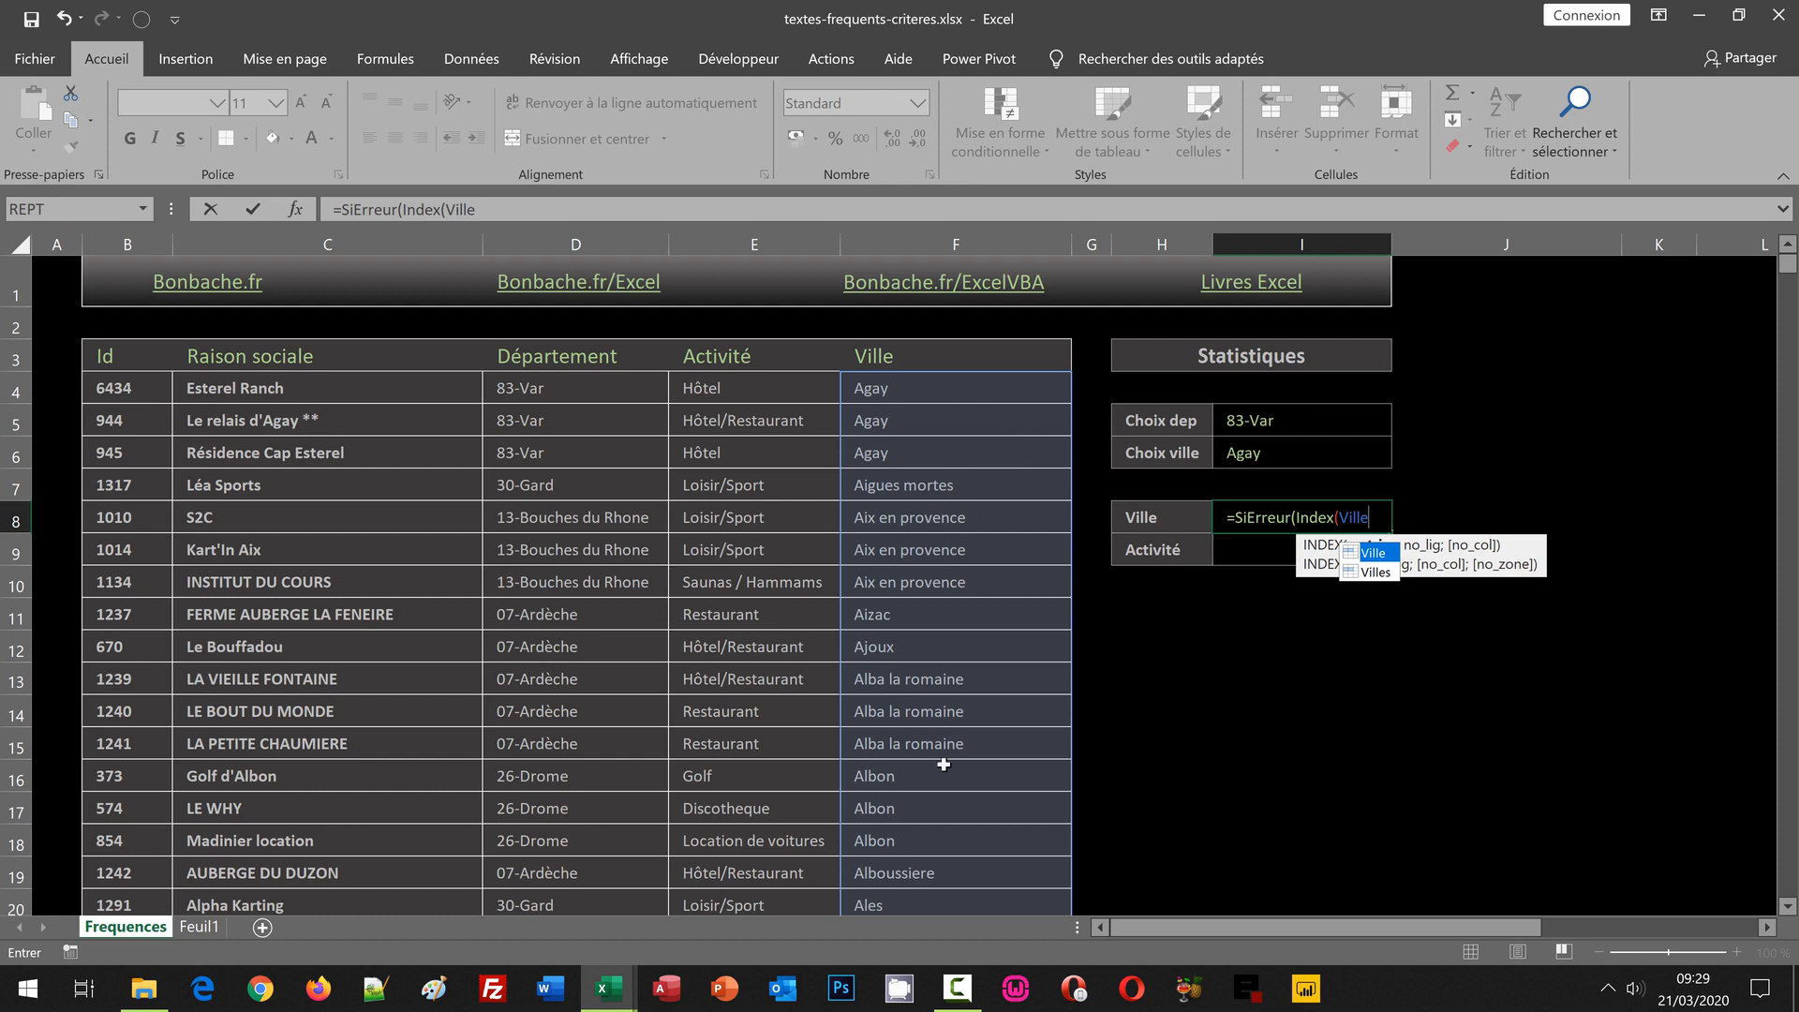
pyautogui.write(';')
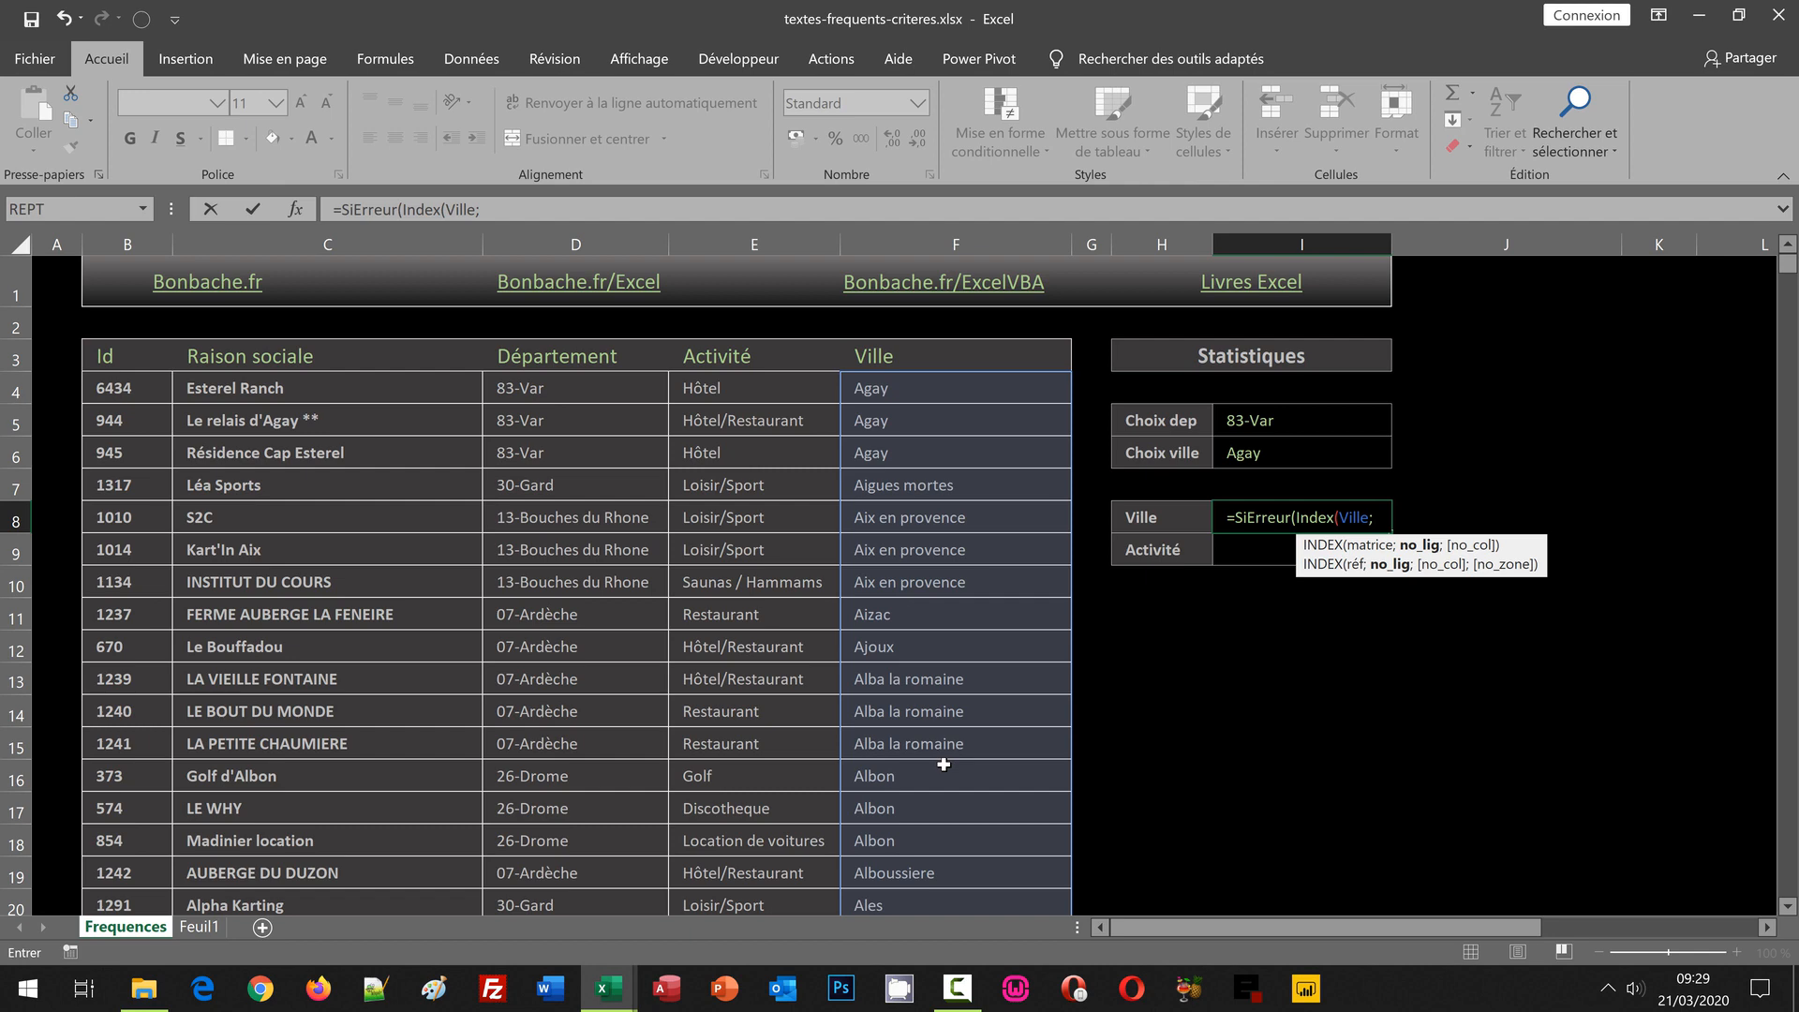
# Step: Continue the I8 formula with Mode(Si(Département=I5; so that only rows of the chosen department count
pyautogui.write('Mode(')
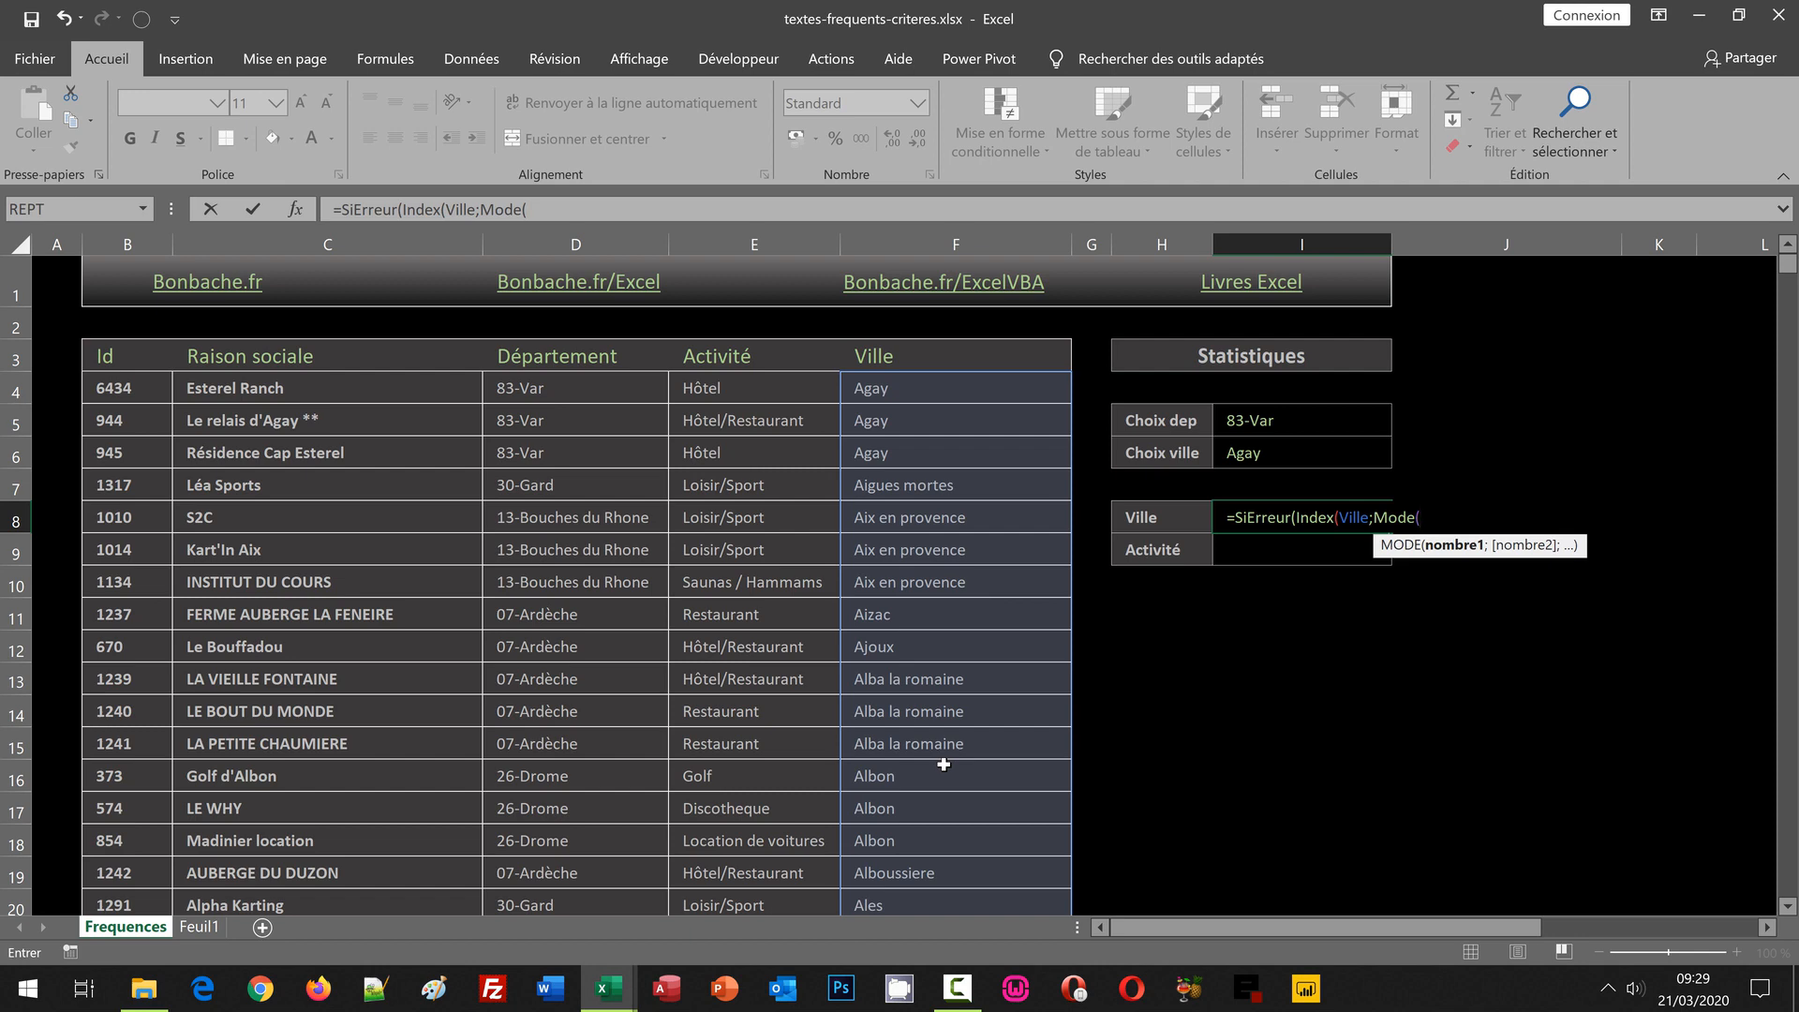
pyautogui.write('Si(')
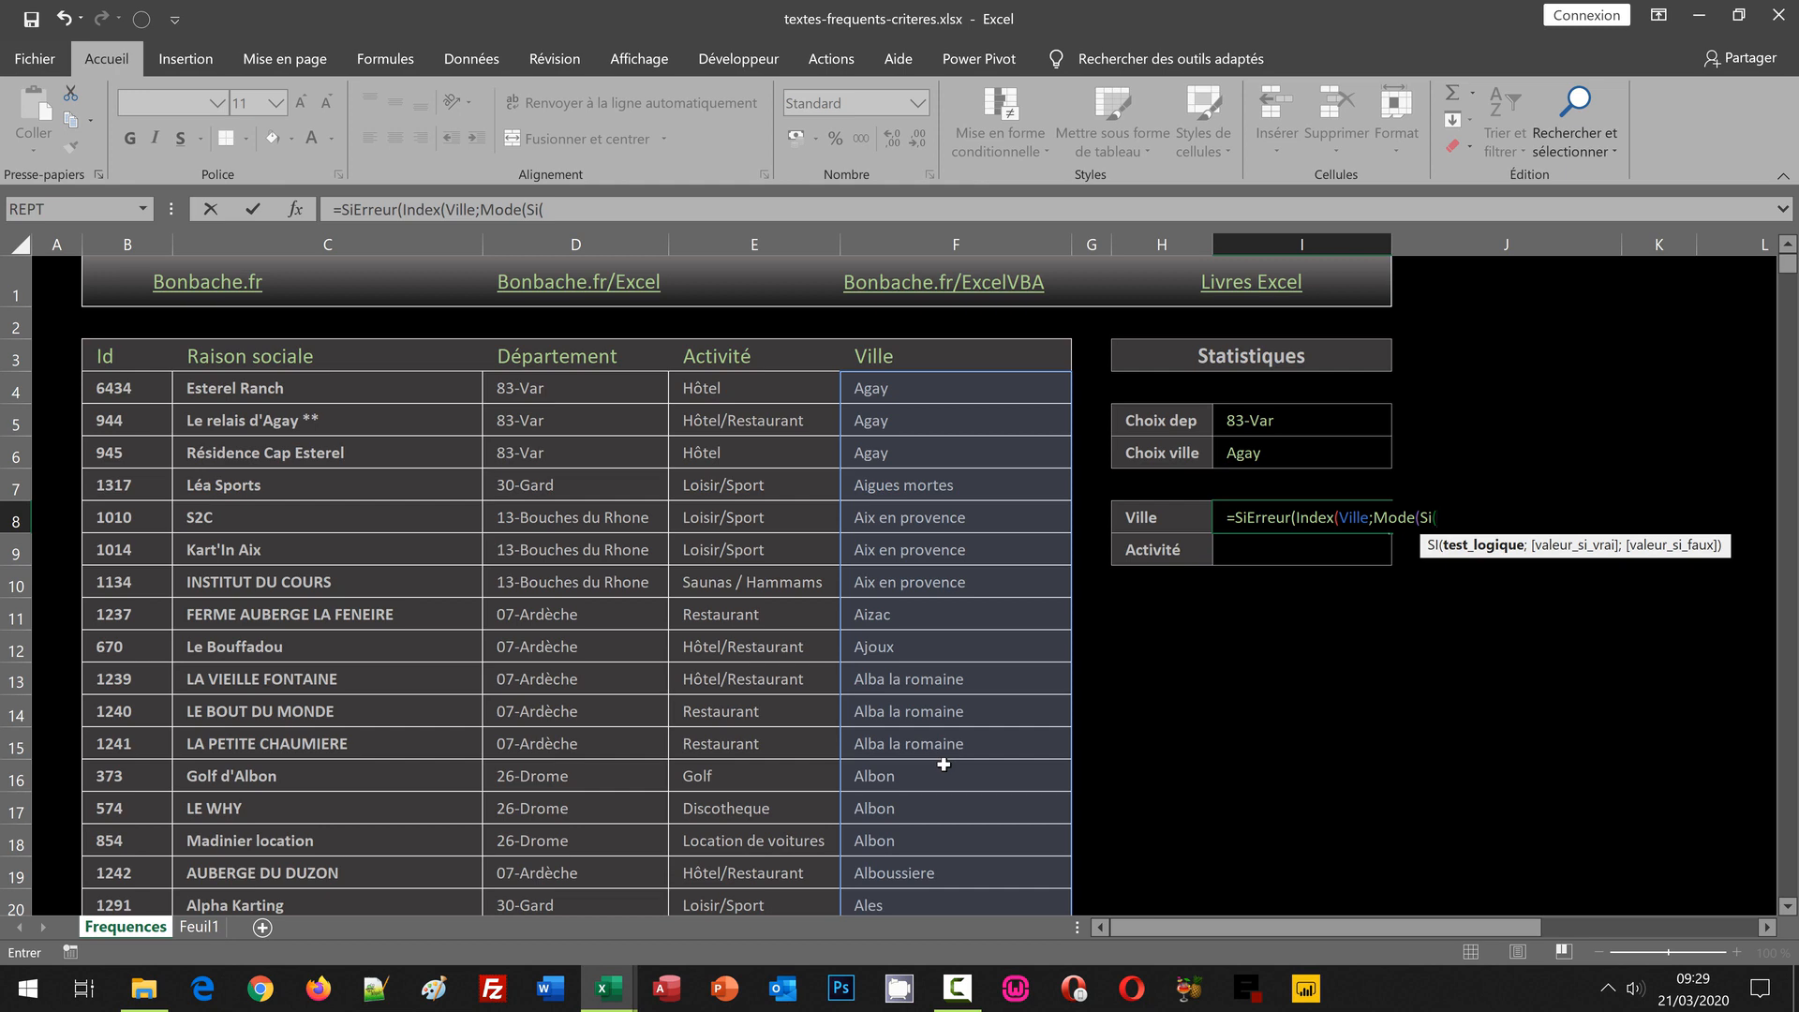
pyautogui.write('Départe')
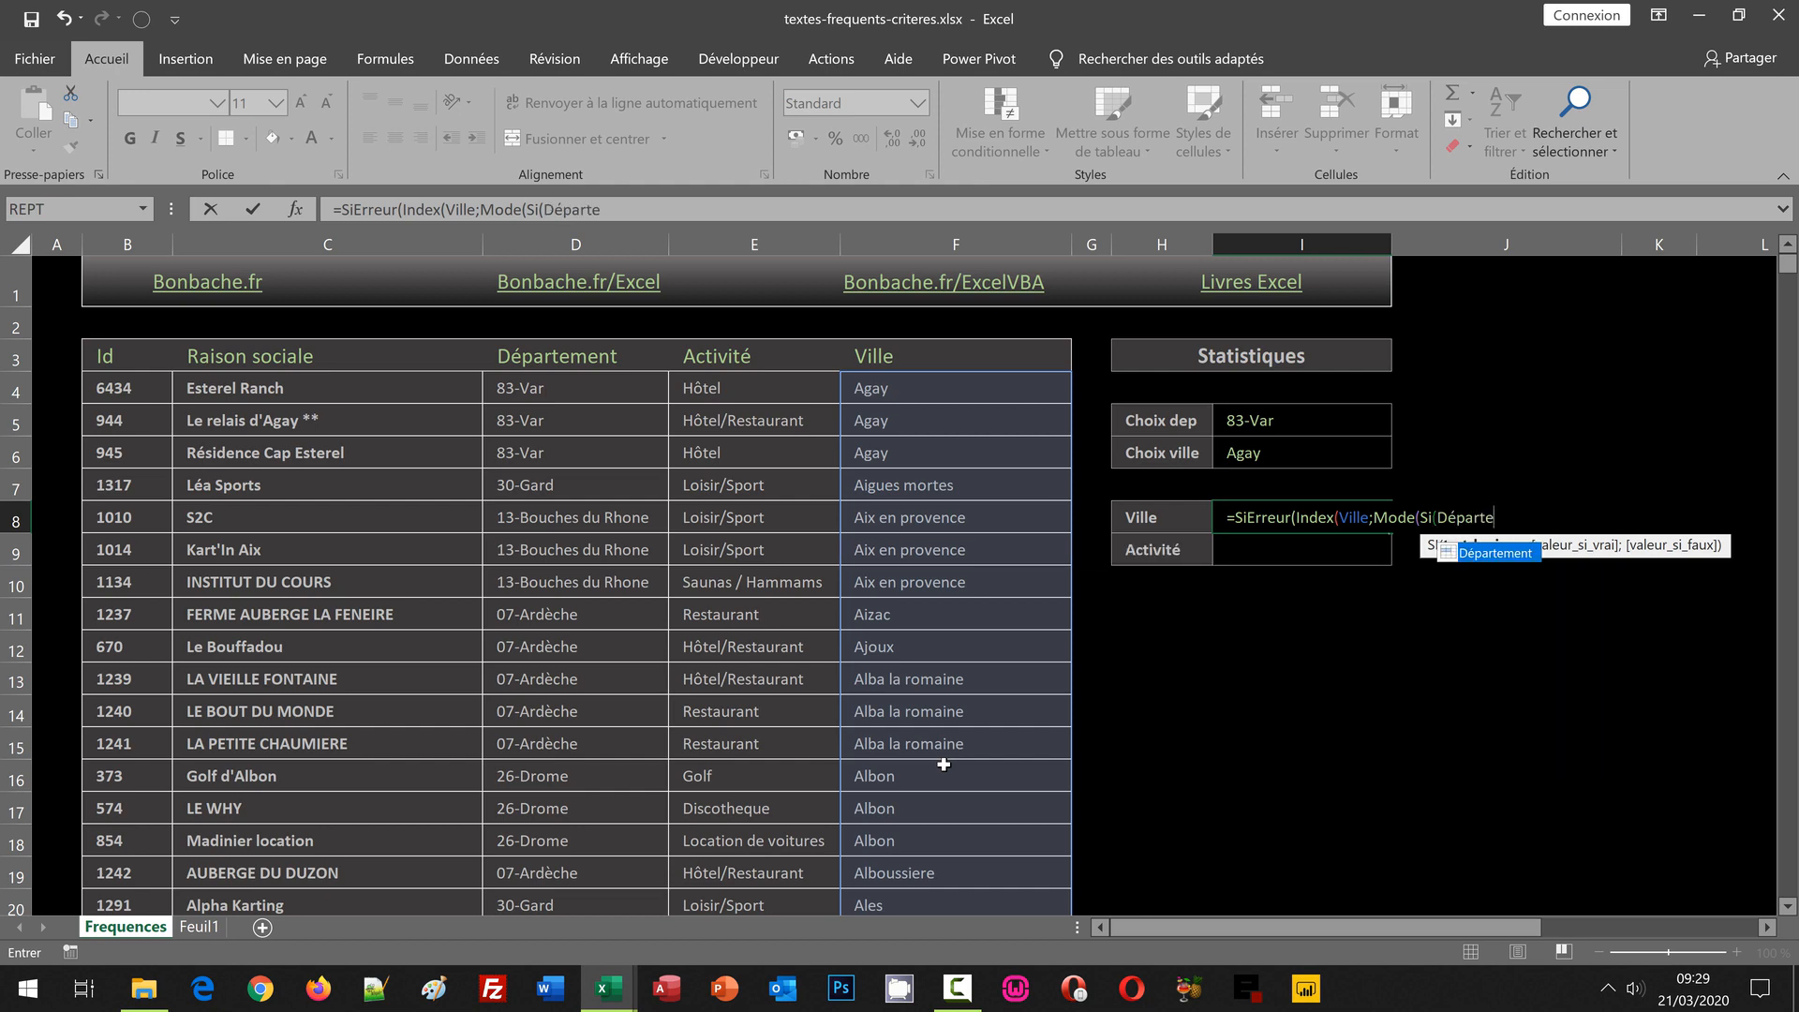
pyautogui.doubleClick(1498, 553)
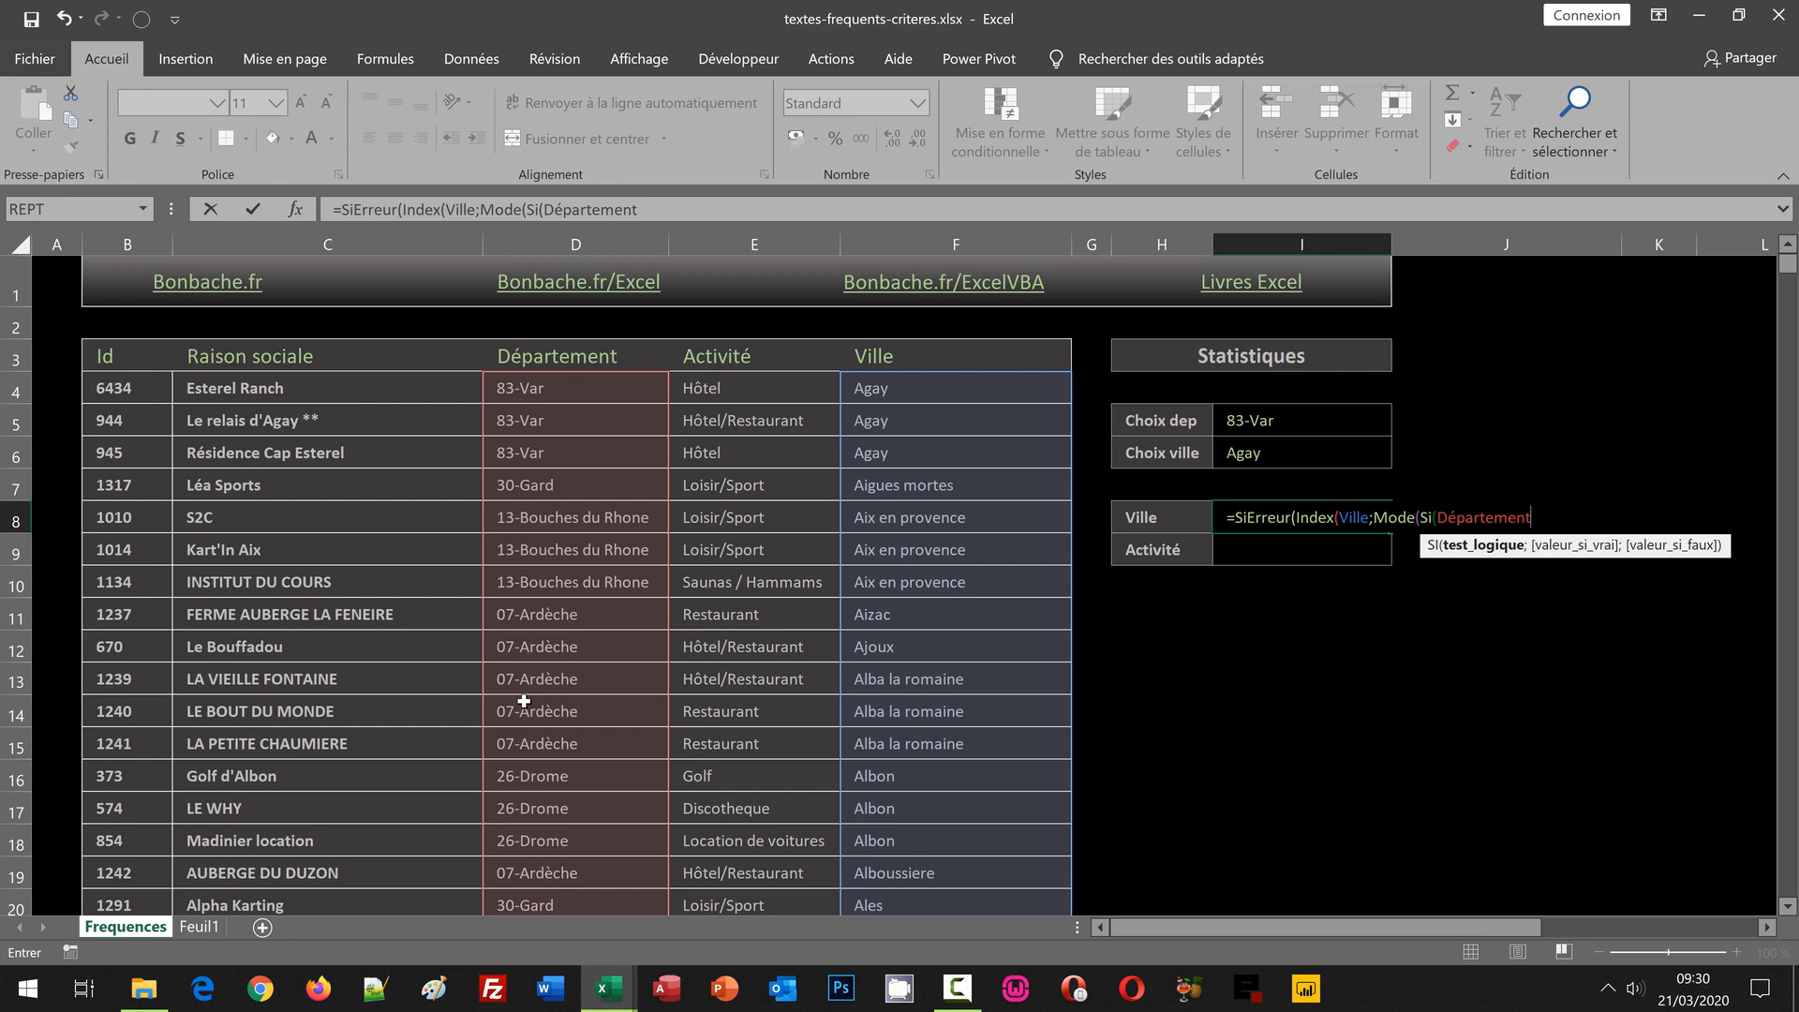
pyautogui.write('=')
pyautogui.click(1318, 418)
pyautogui.click(1318, 418)
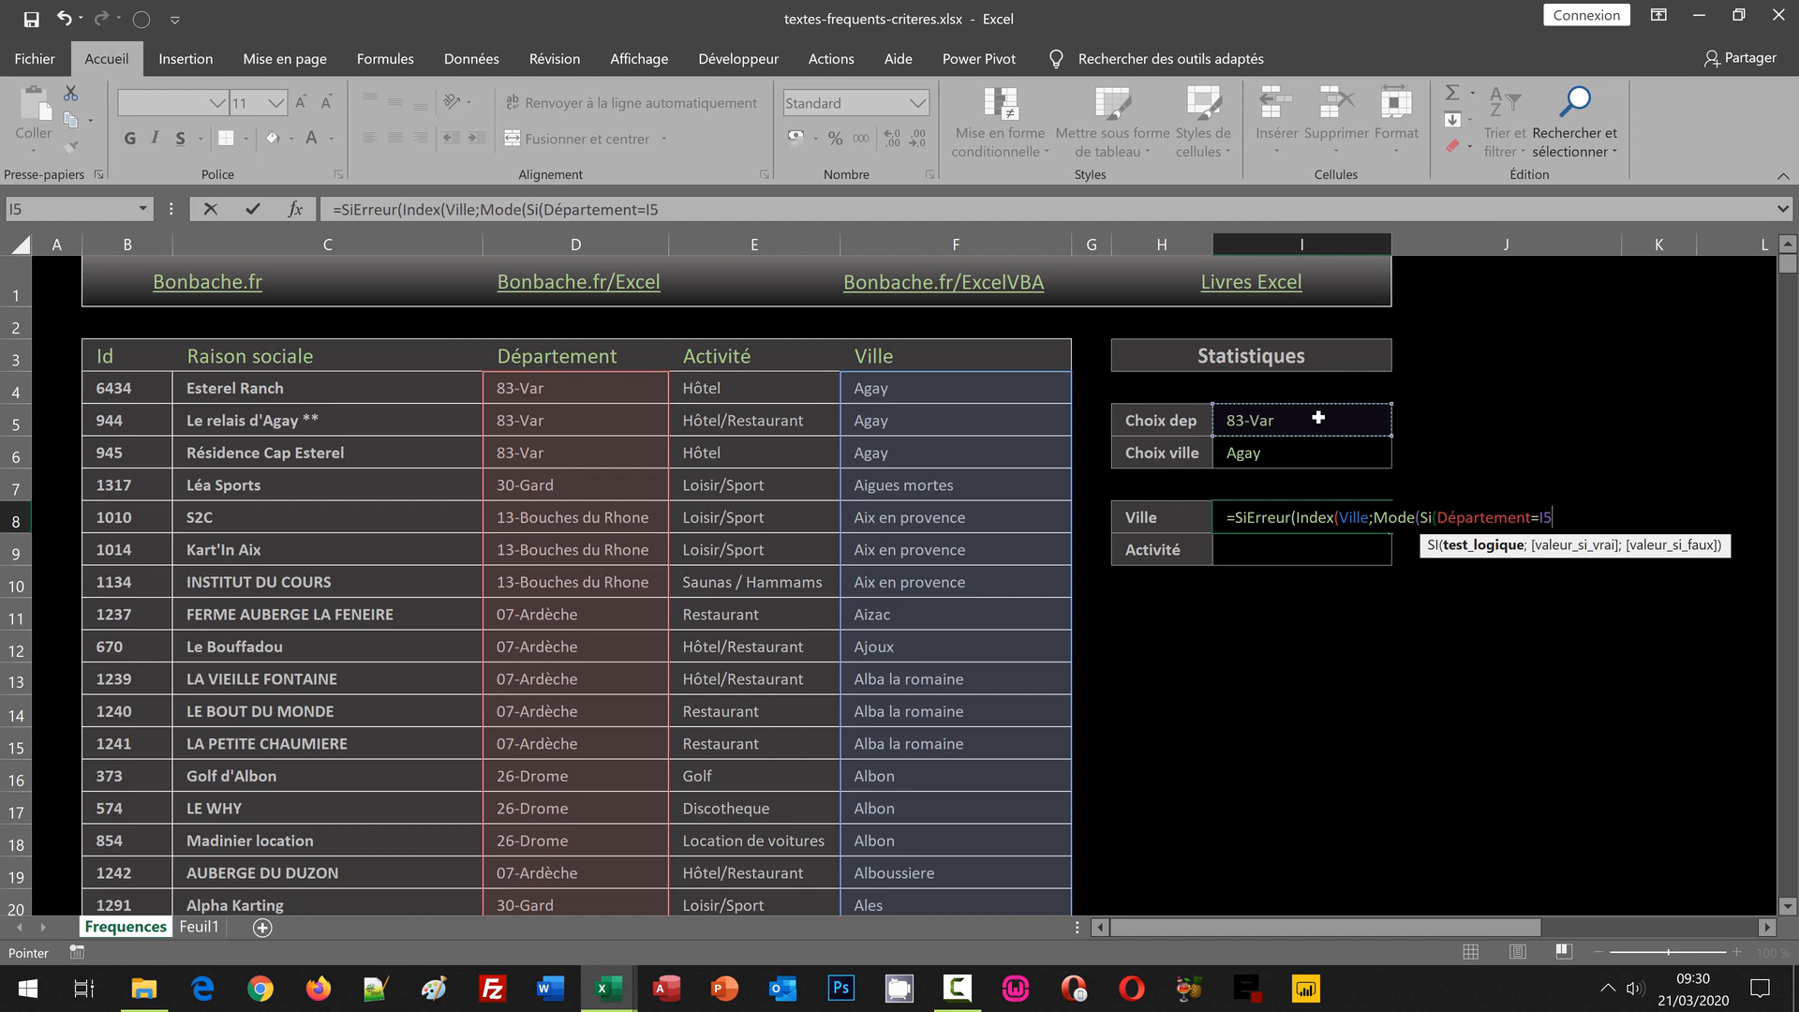
pyautogui.write(';')
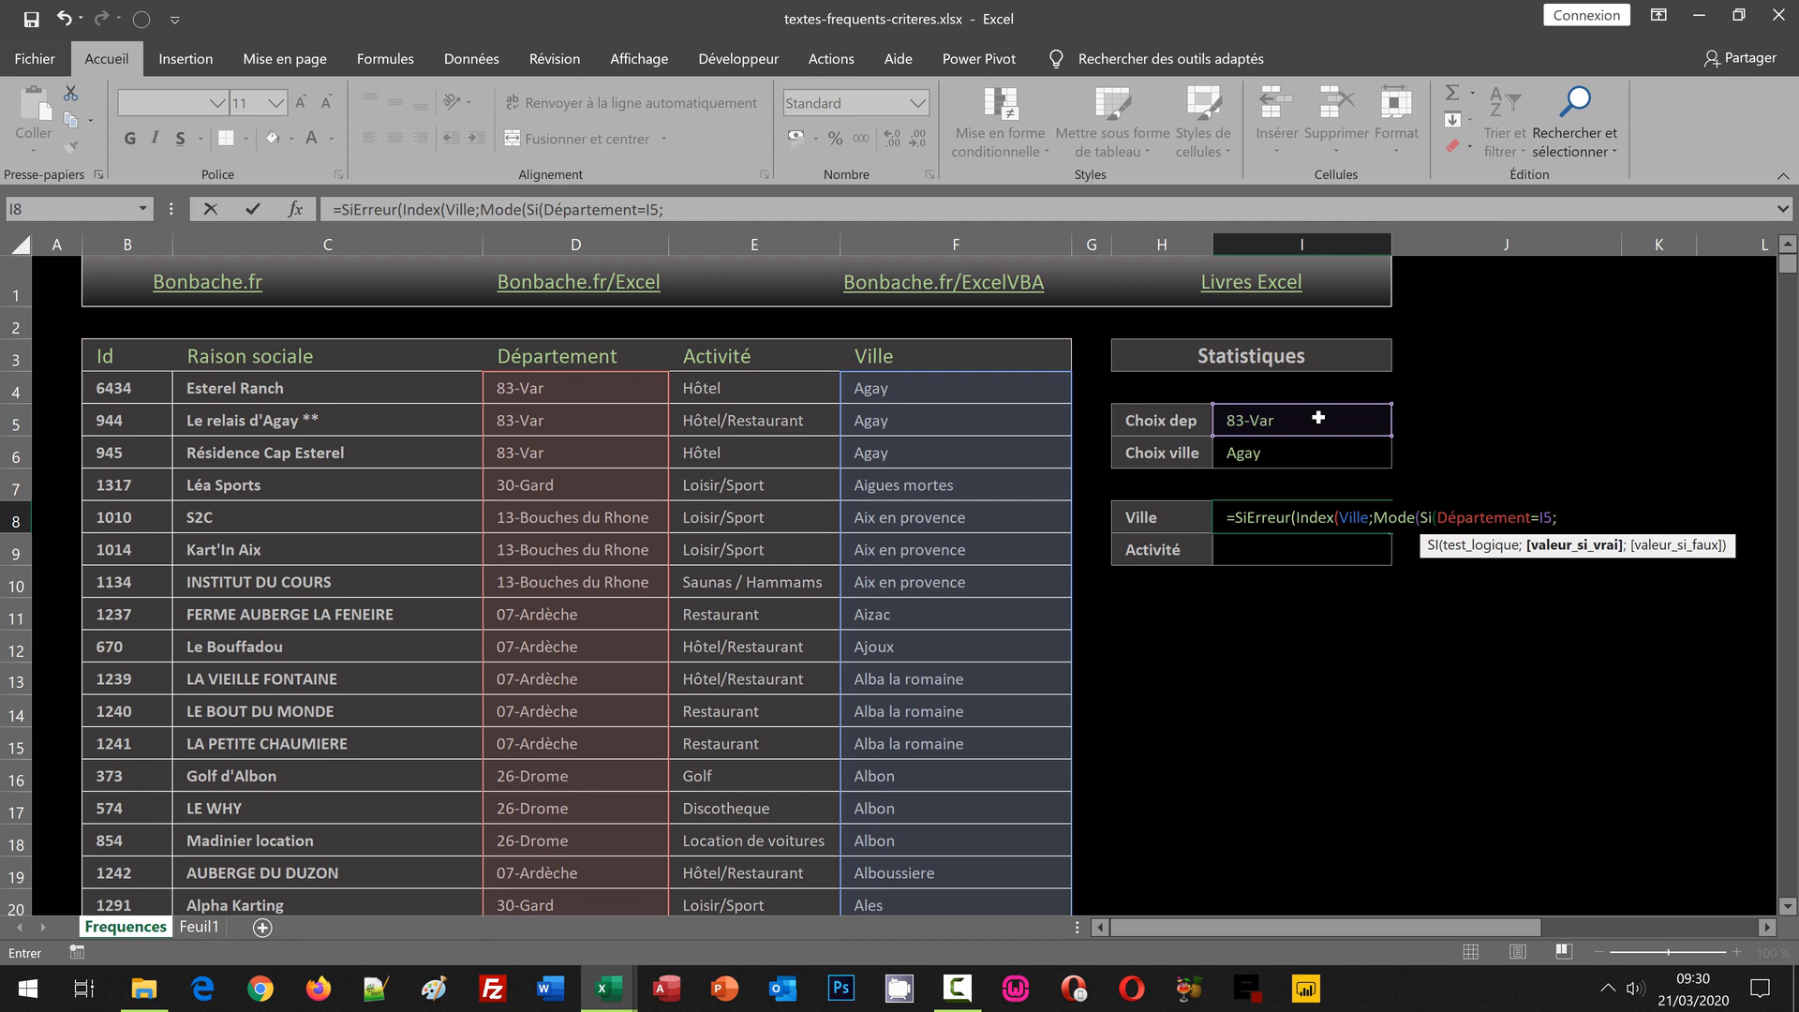
# Step: Add Equiv(Ville;Ville;0) as the value if true of the Si function, using exact matching
pyautogui.write('Equiv')
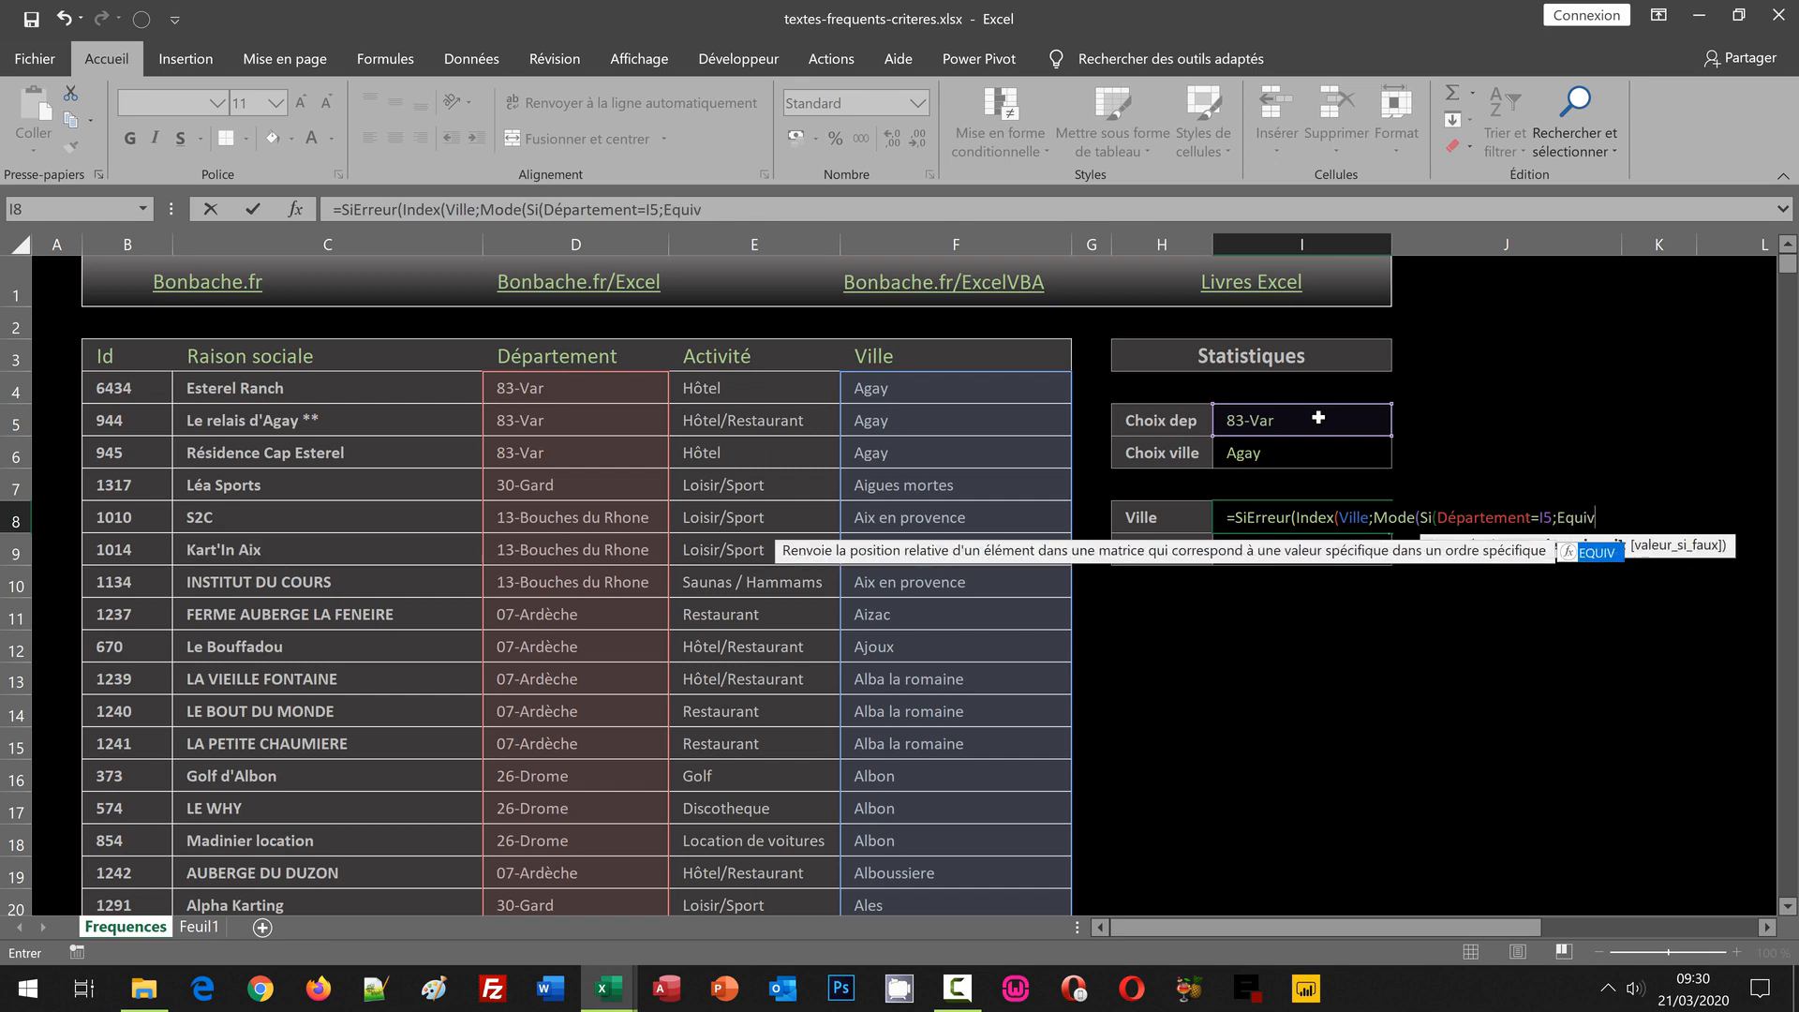
pyautogui.write('(')
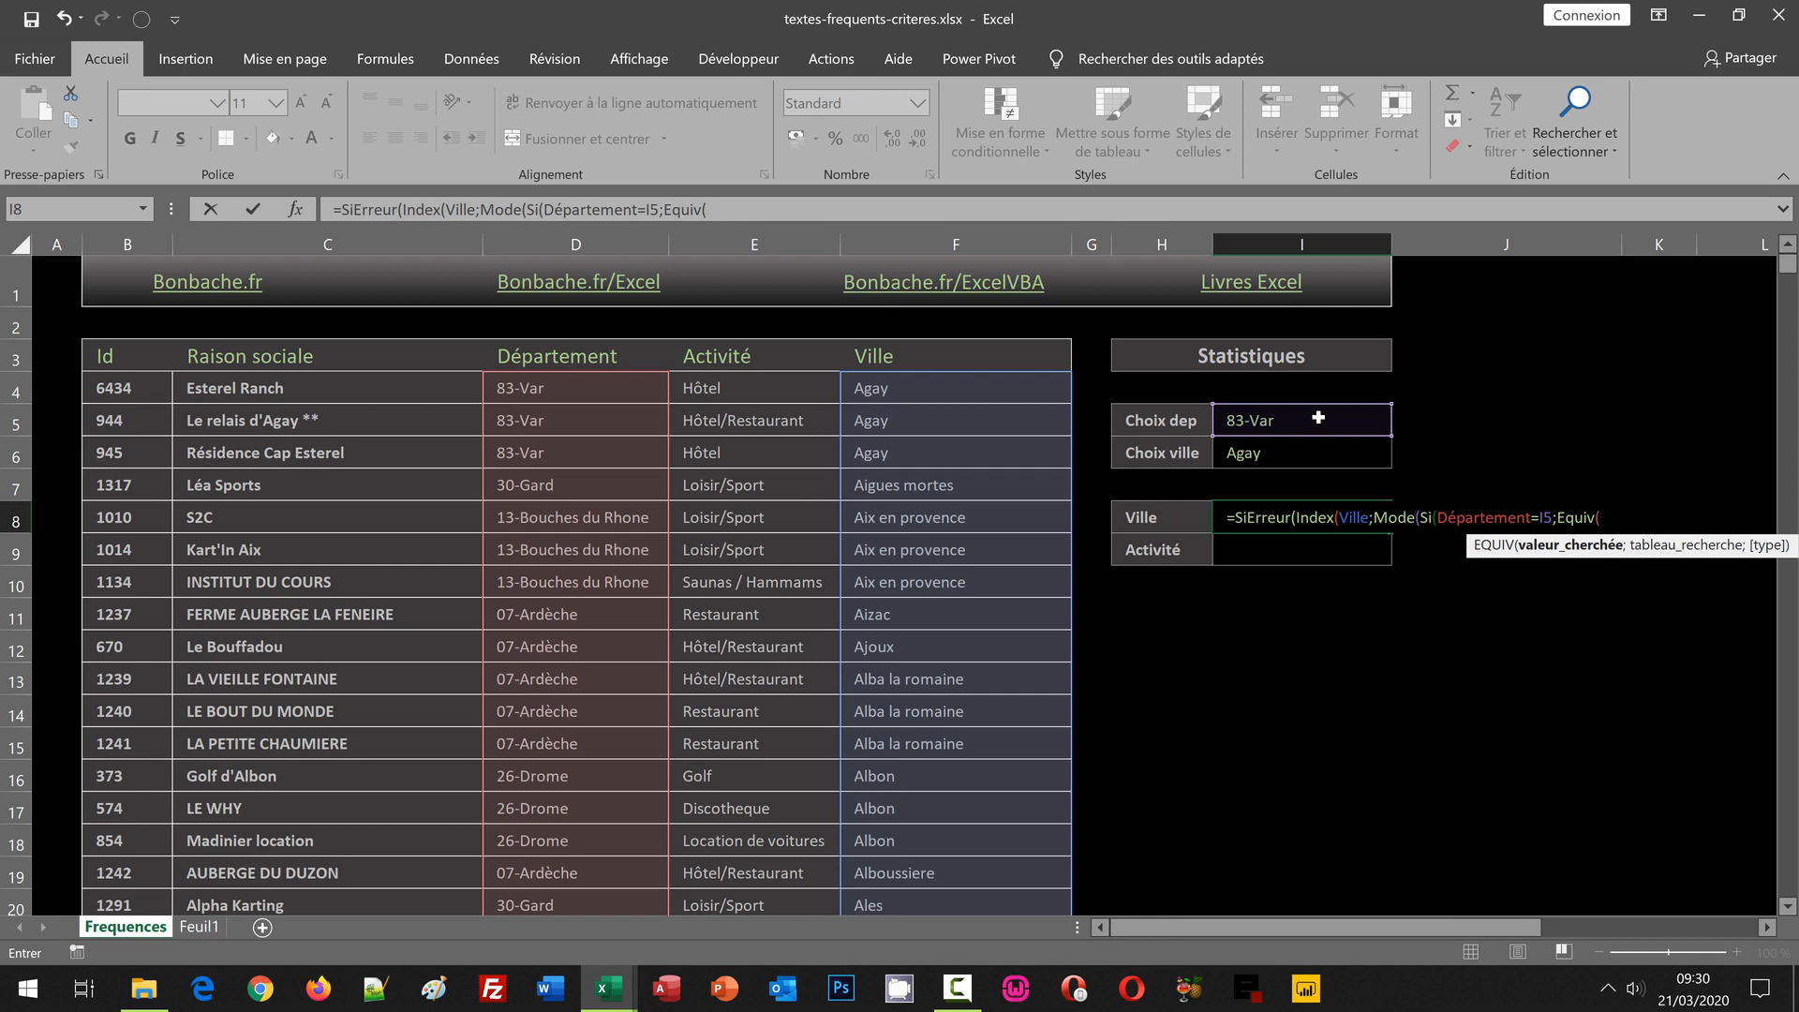
pyautogui.write('Vill')
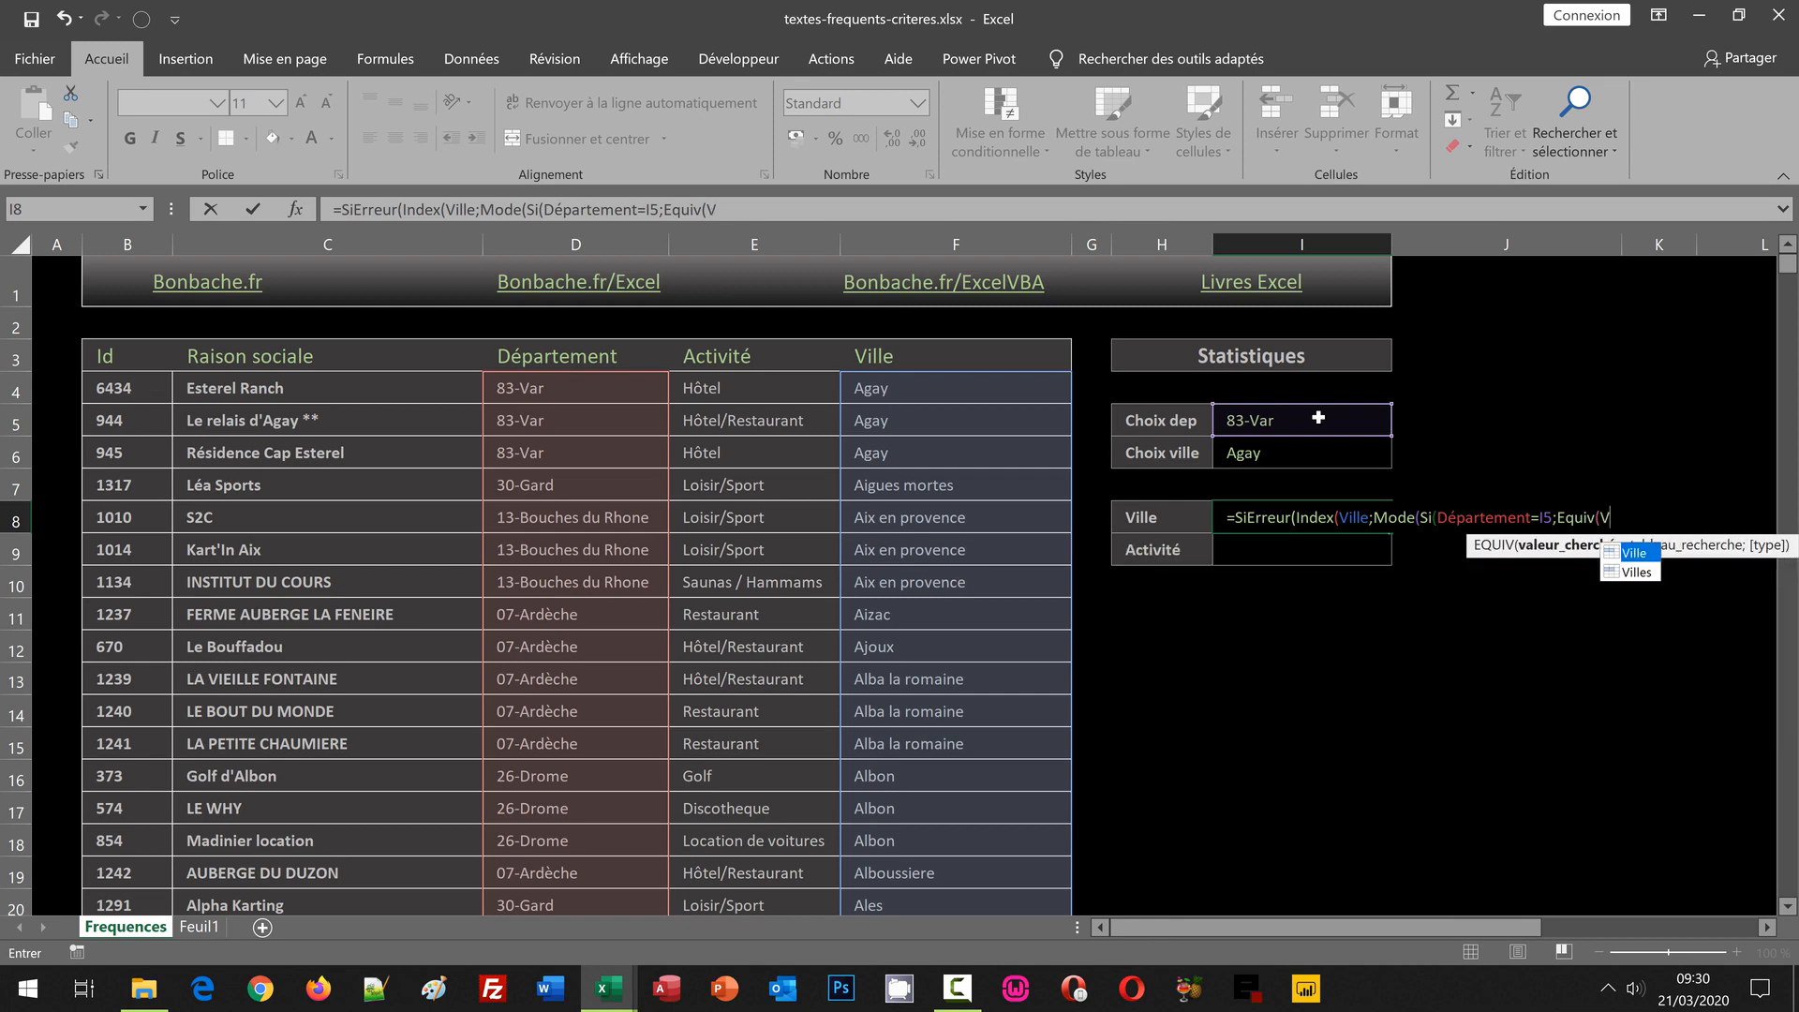
pyautogui.write('e;')
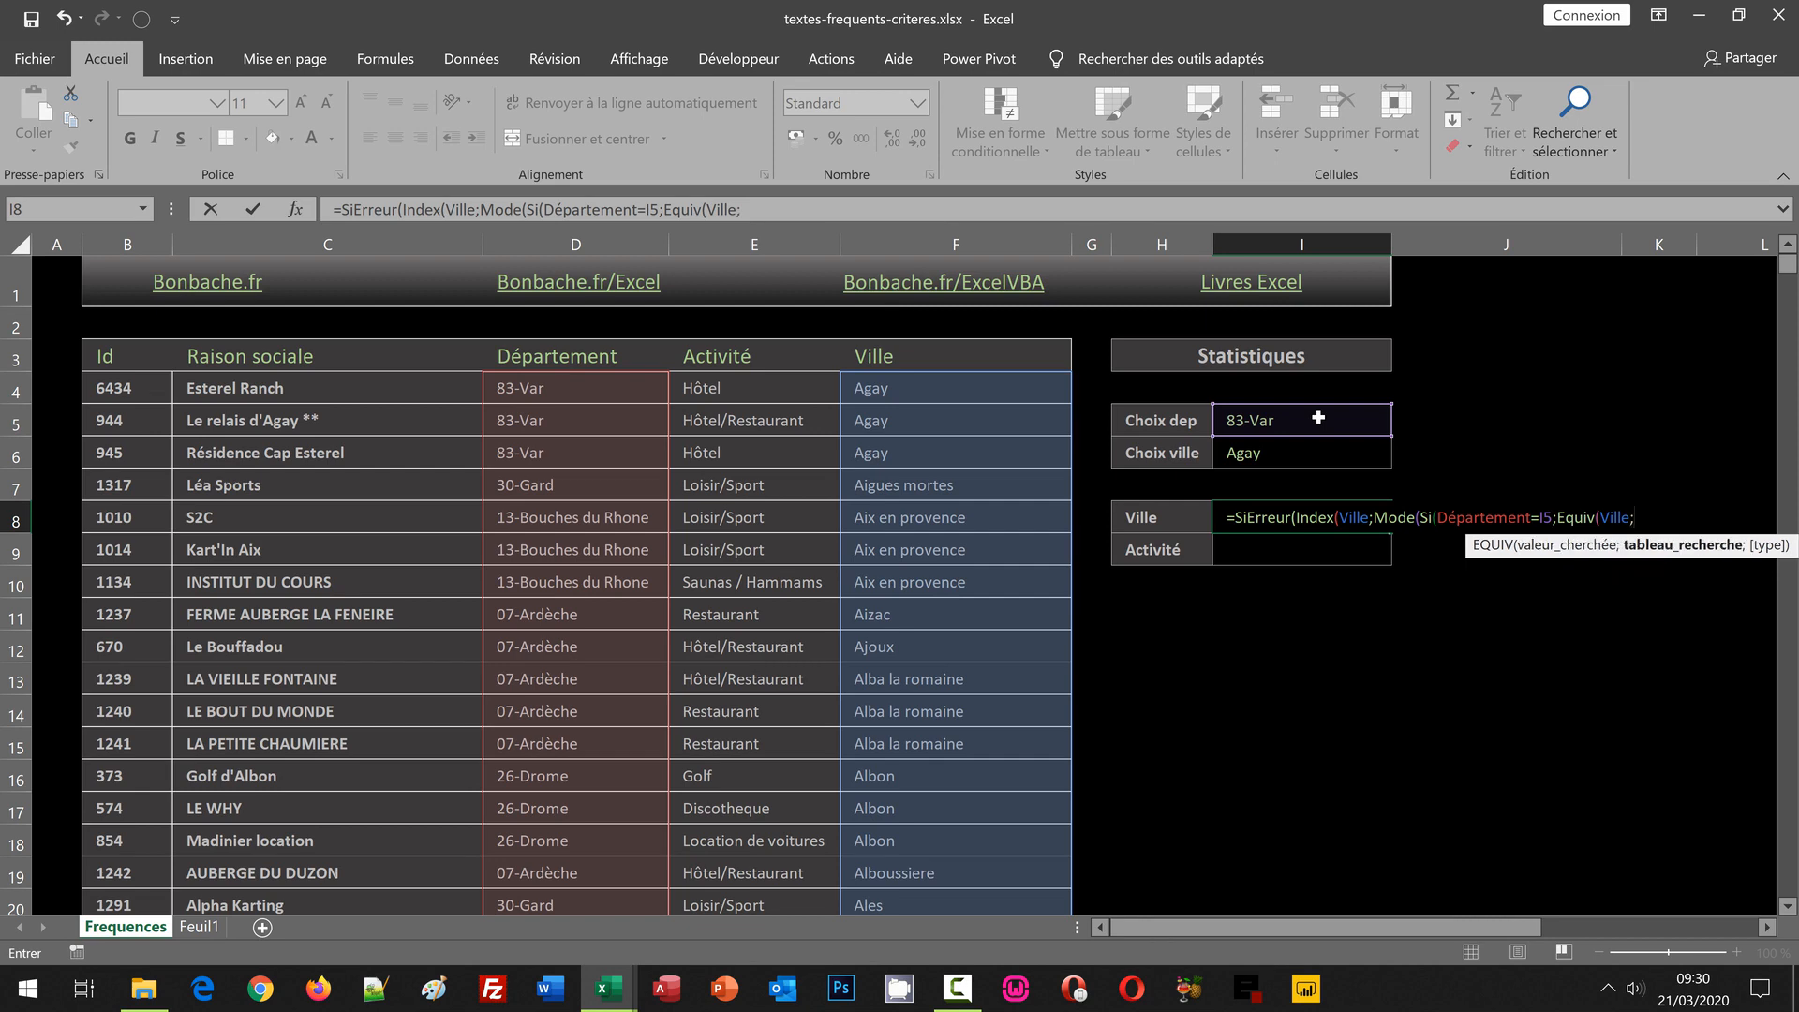
pyautogui.write('Ville')
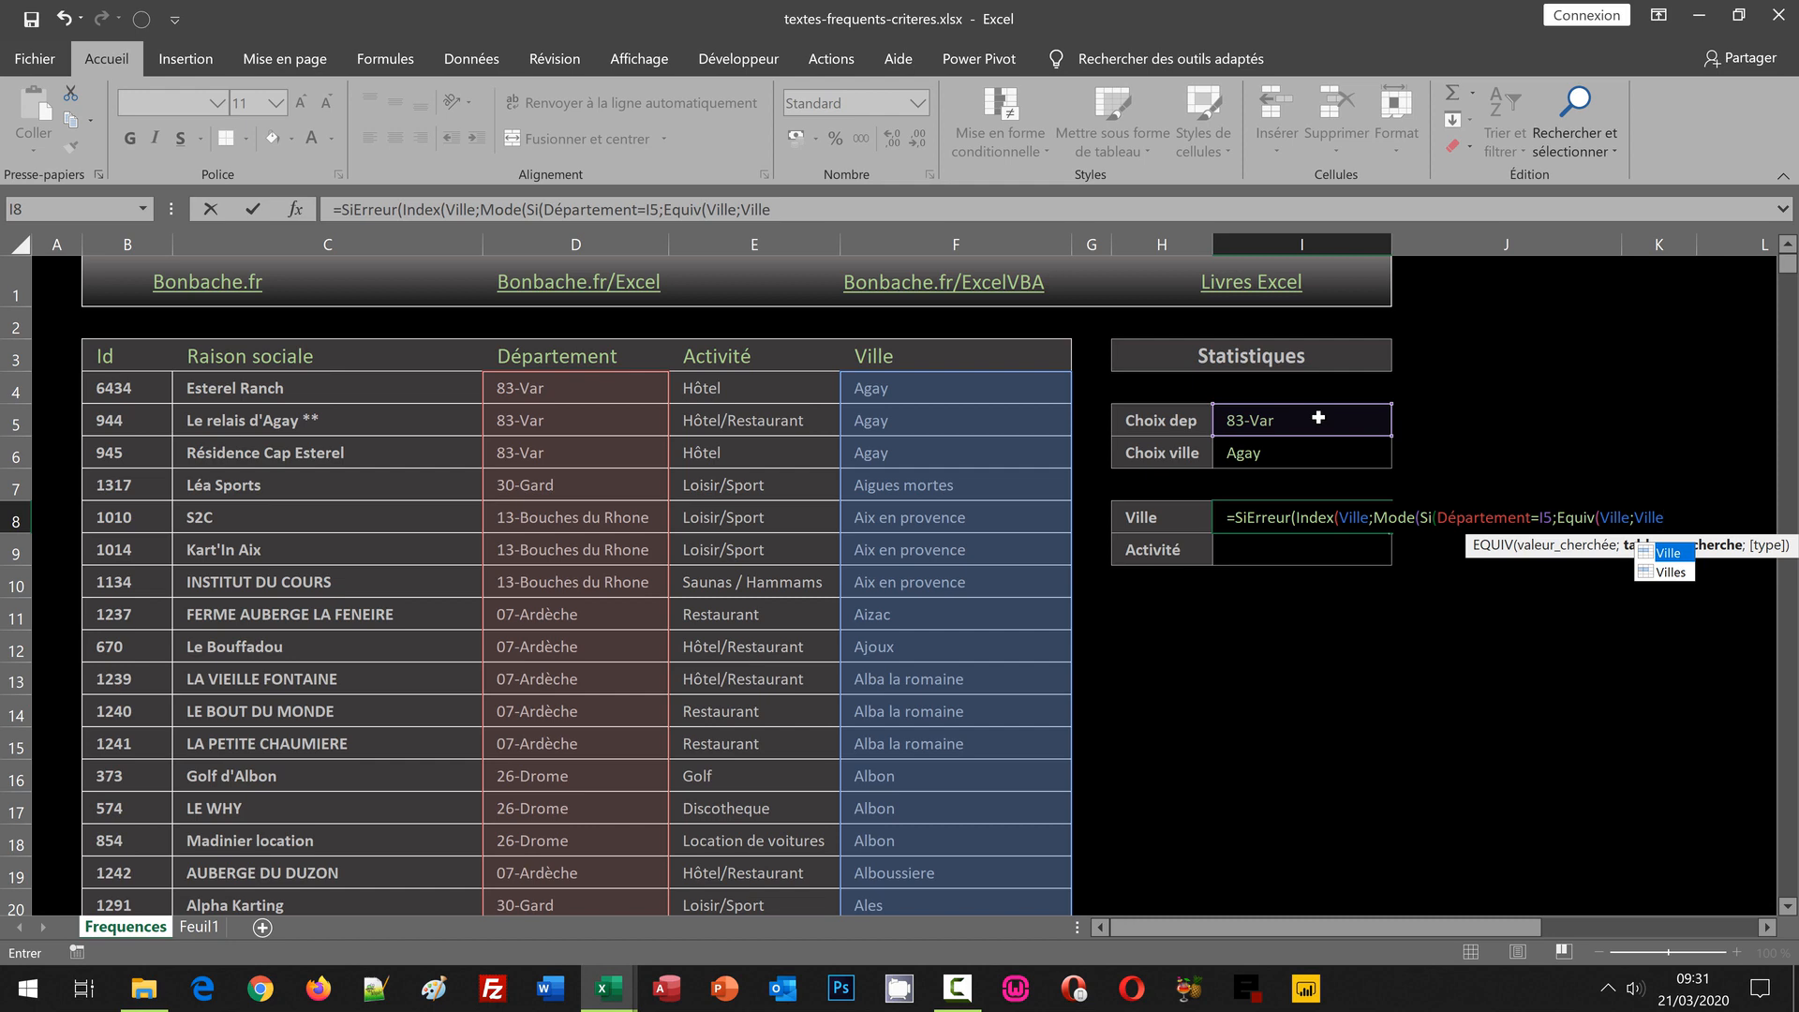
pyautogui.write(';0')
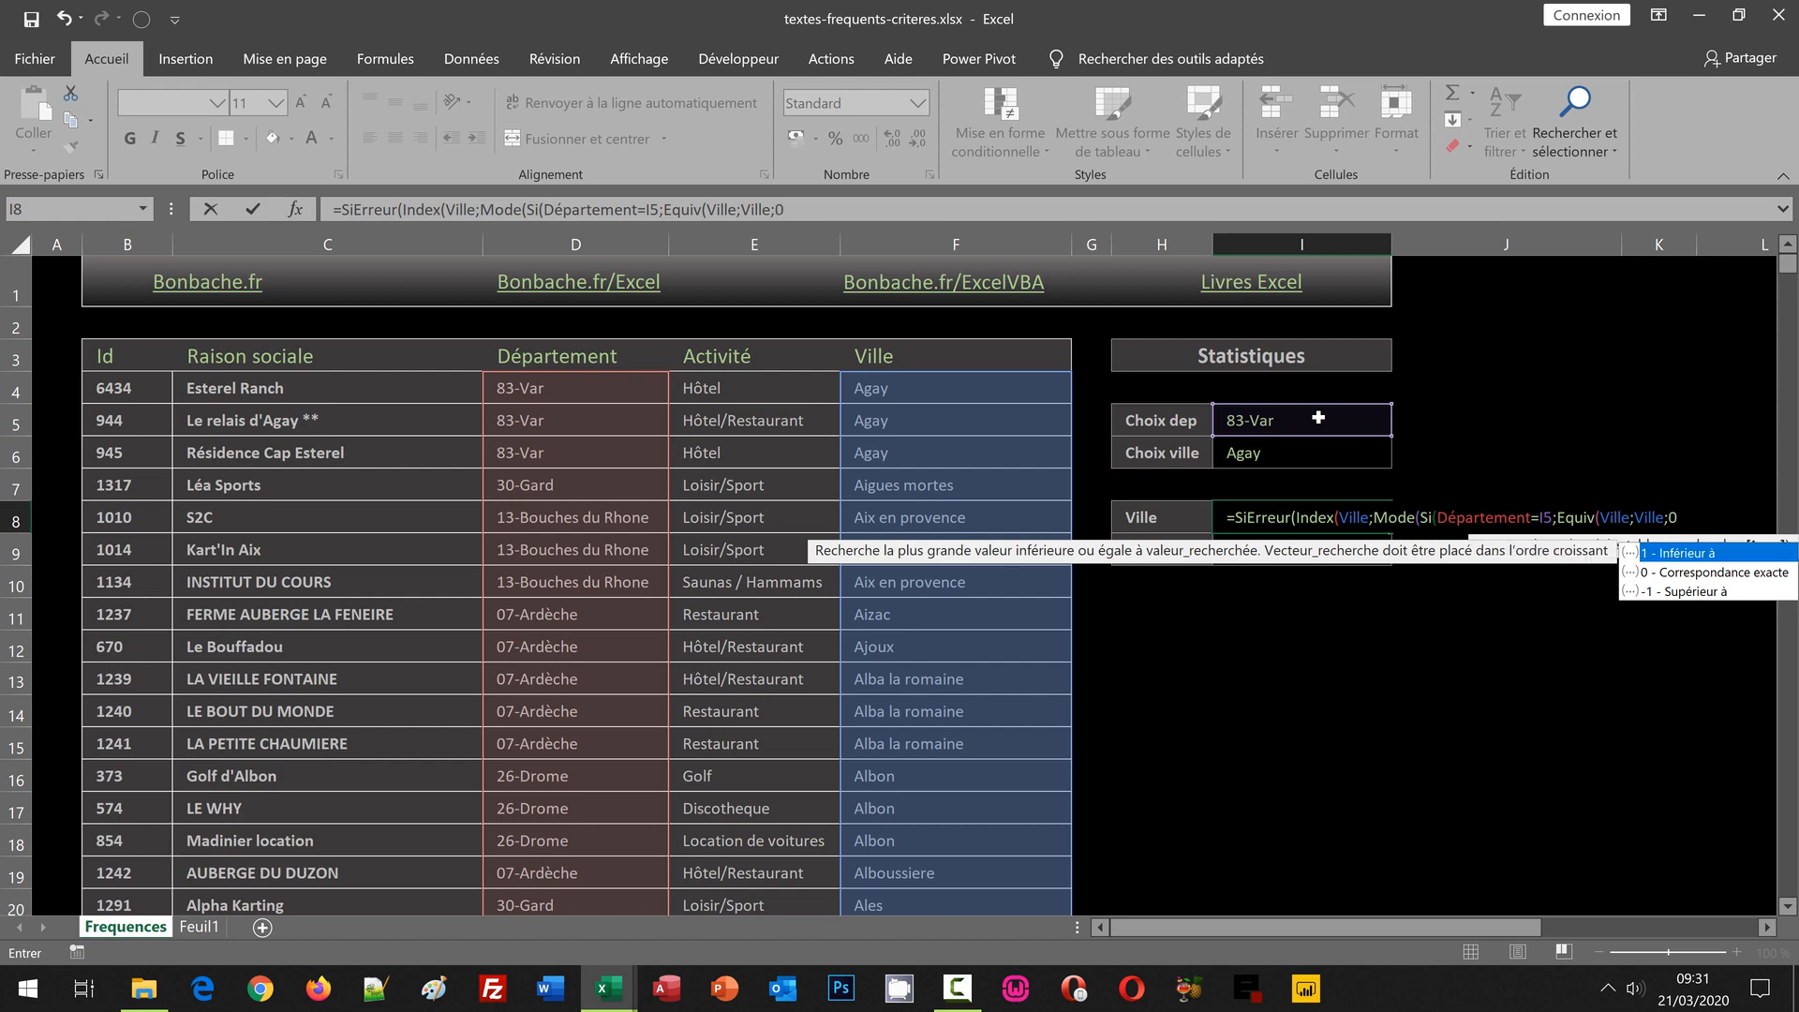
pyautogui.write(')')
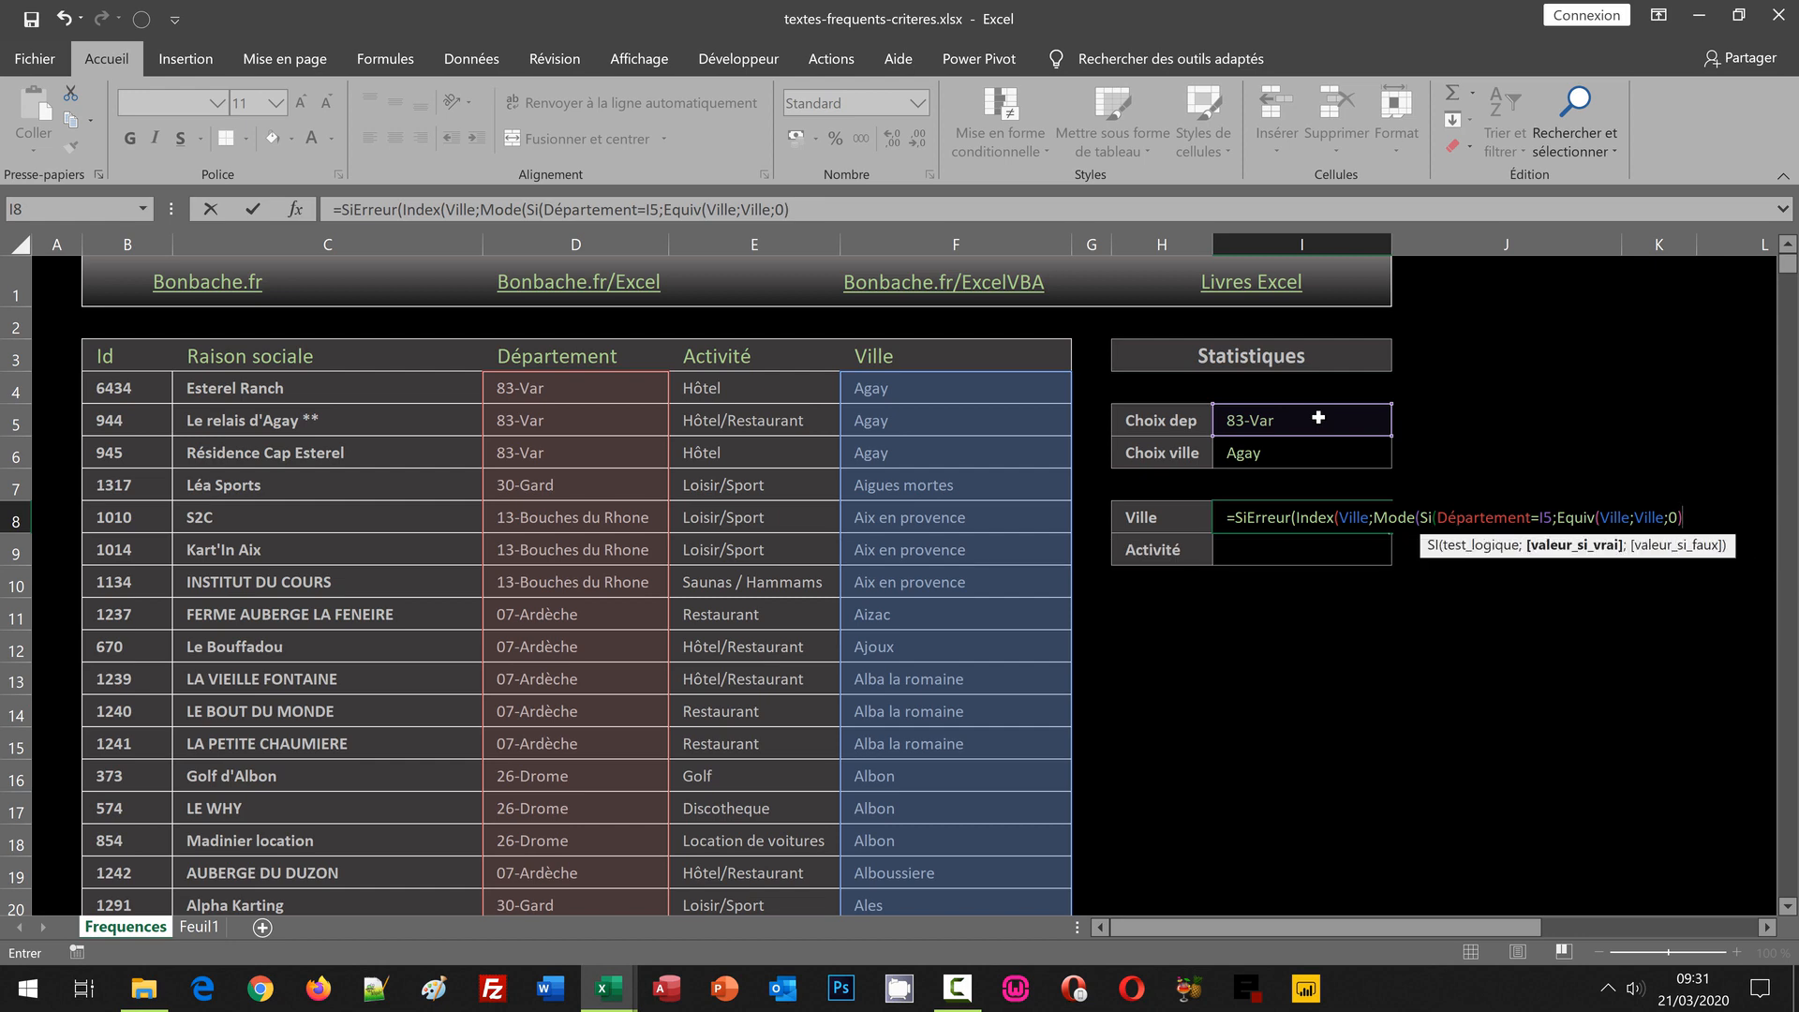
# Step: Close the Si, Mode and Index functions, add "" as the SiErreur fallback, and validate I8 as an array formula
pyautogui.write(')')
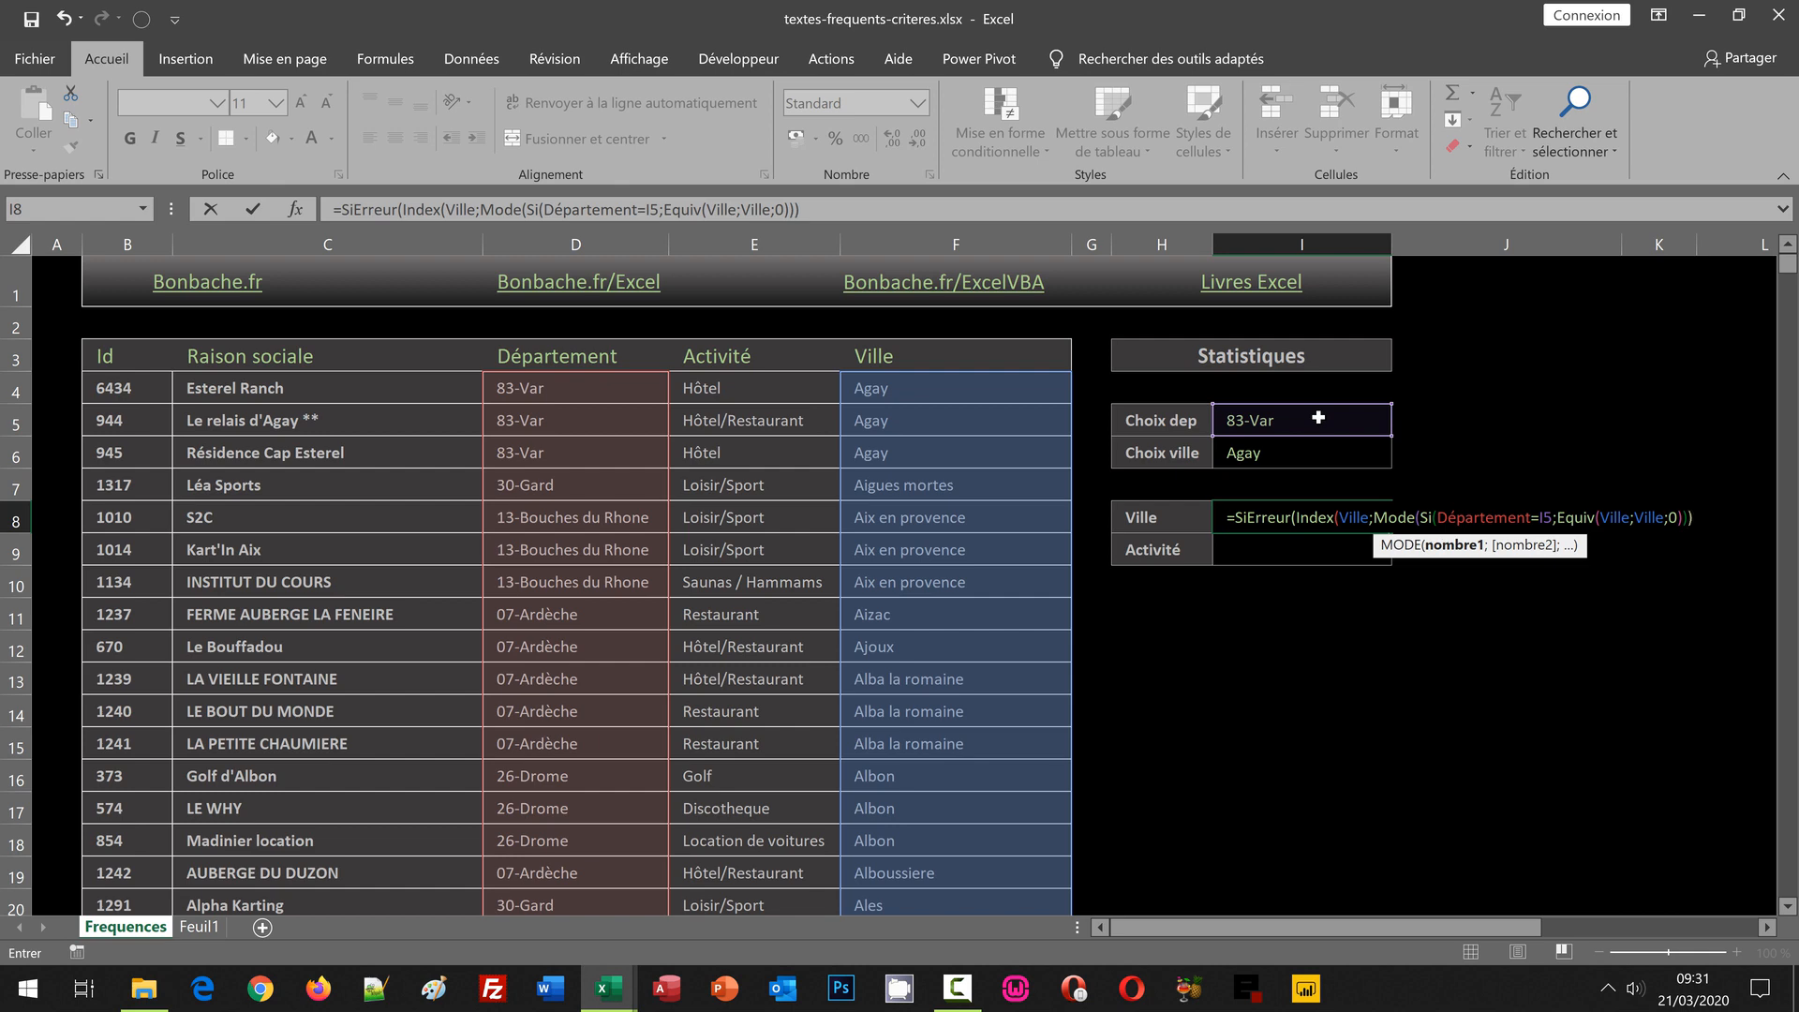
pyautogui.write(')')
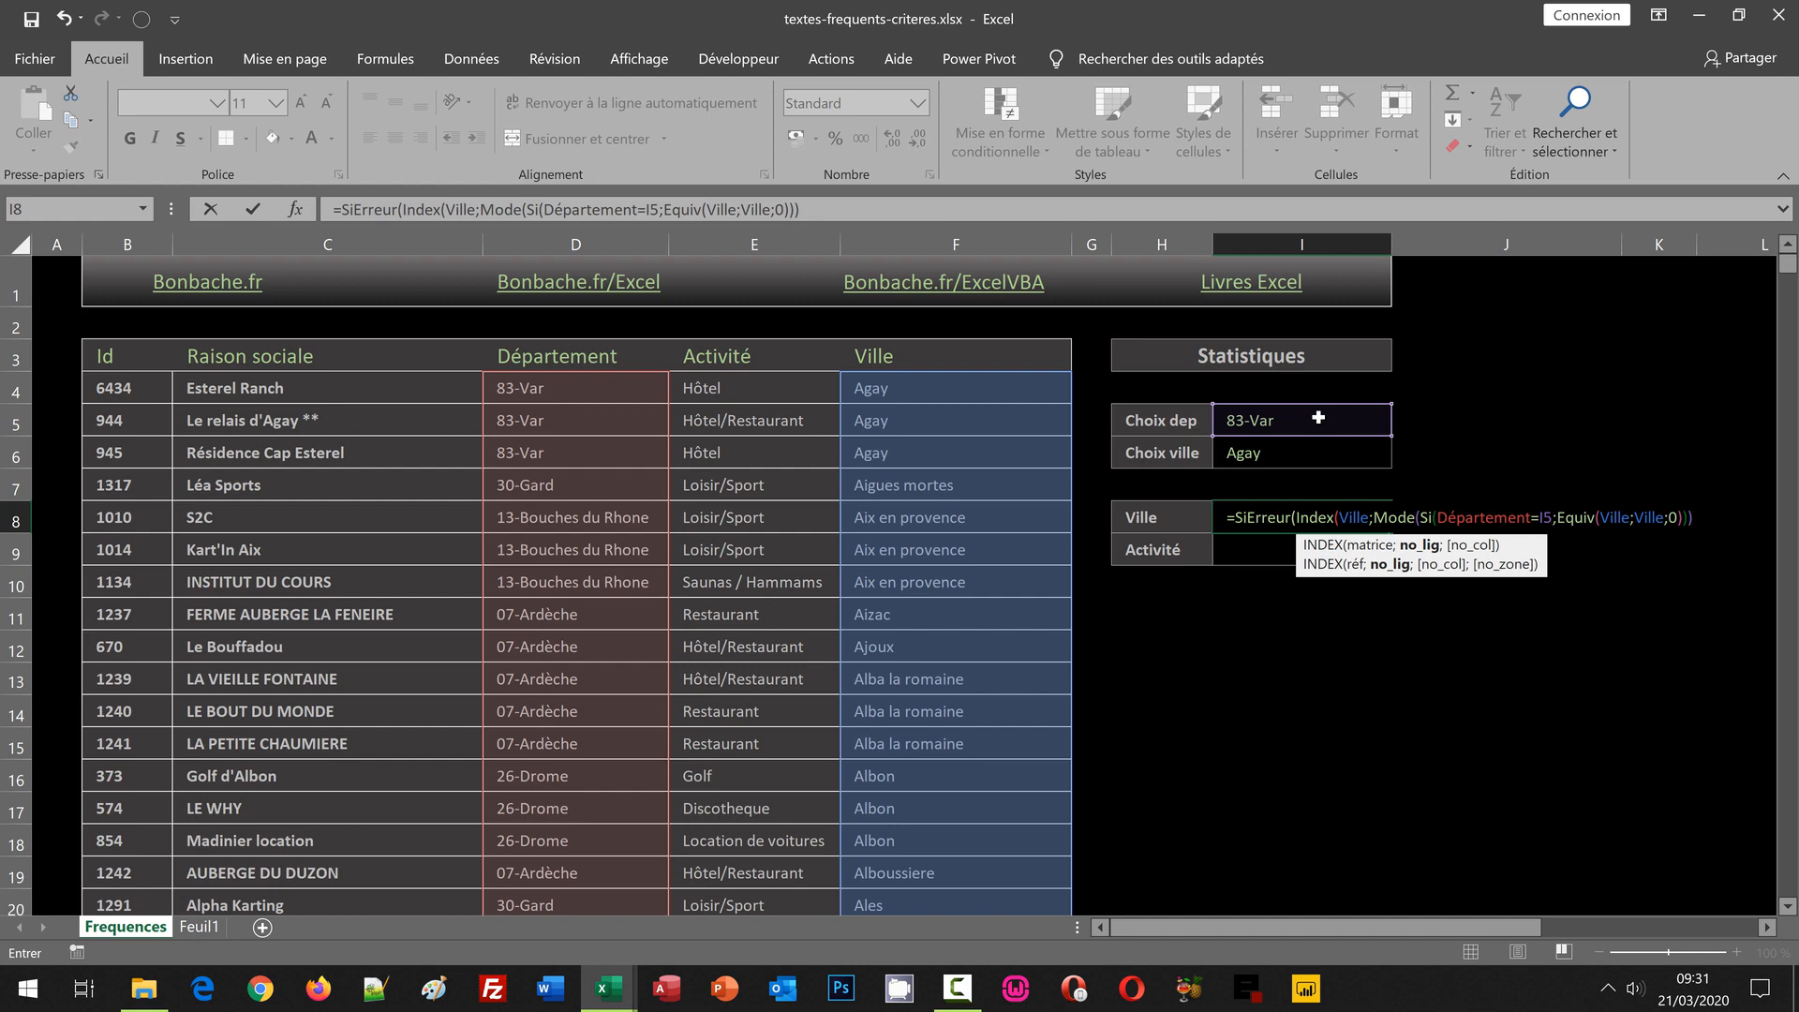
pyautogui.write(')')
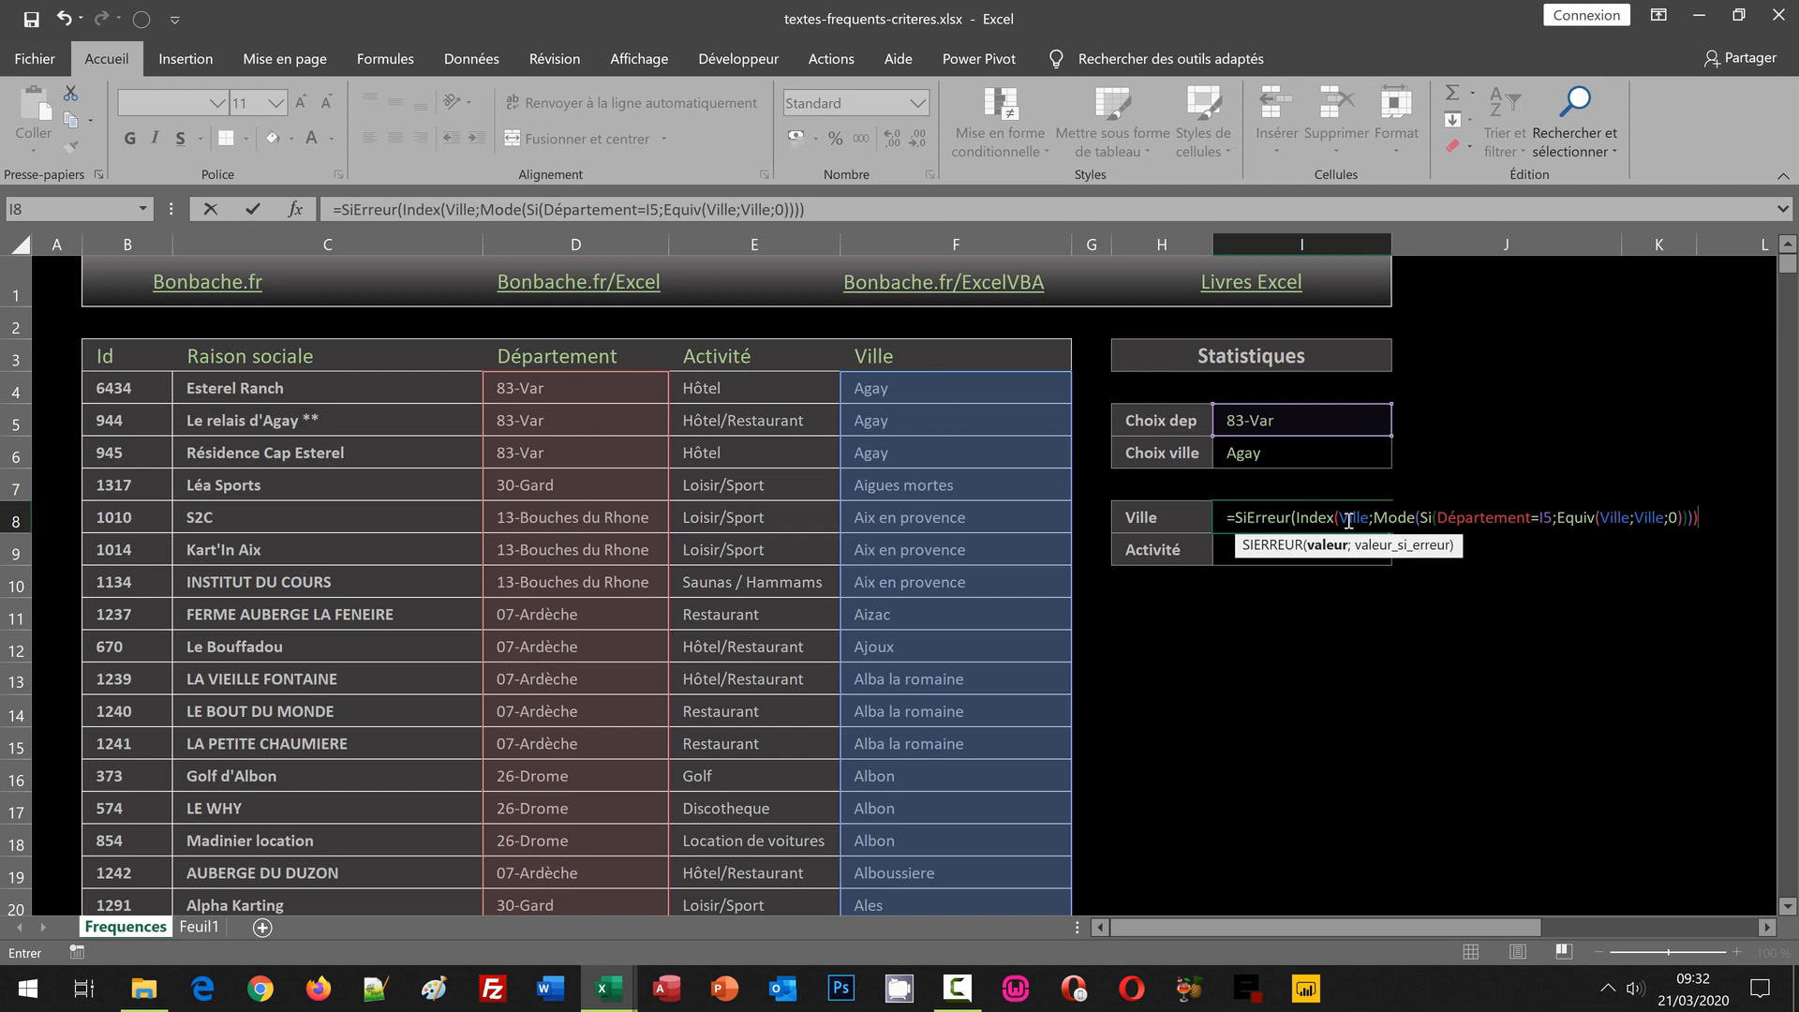
pyautogui.write(';')
pyautogui.write('"")')
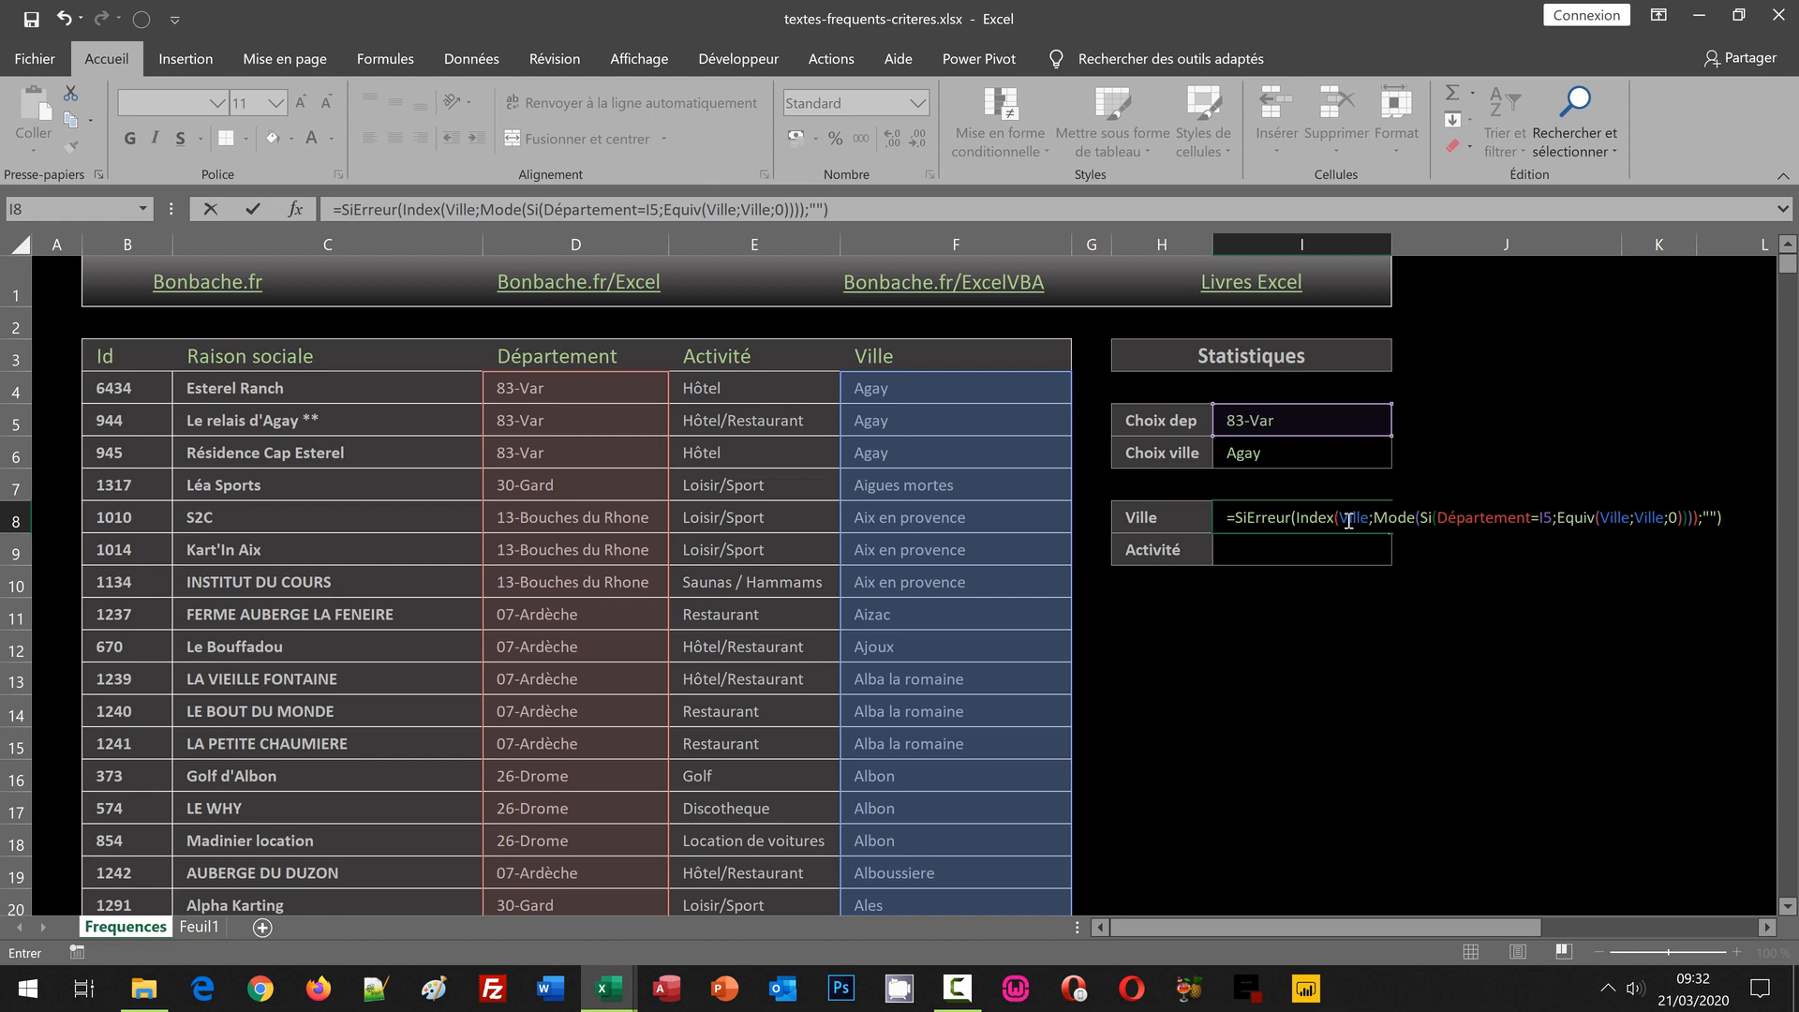
pyautogui.hotkey('ctrl', 'shift', 'Return')
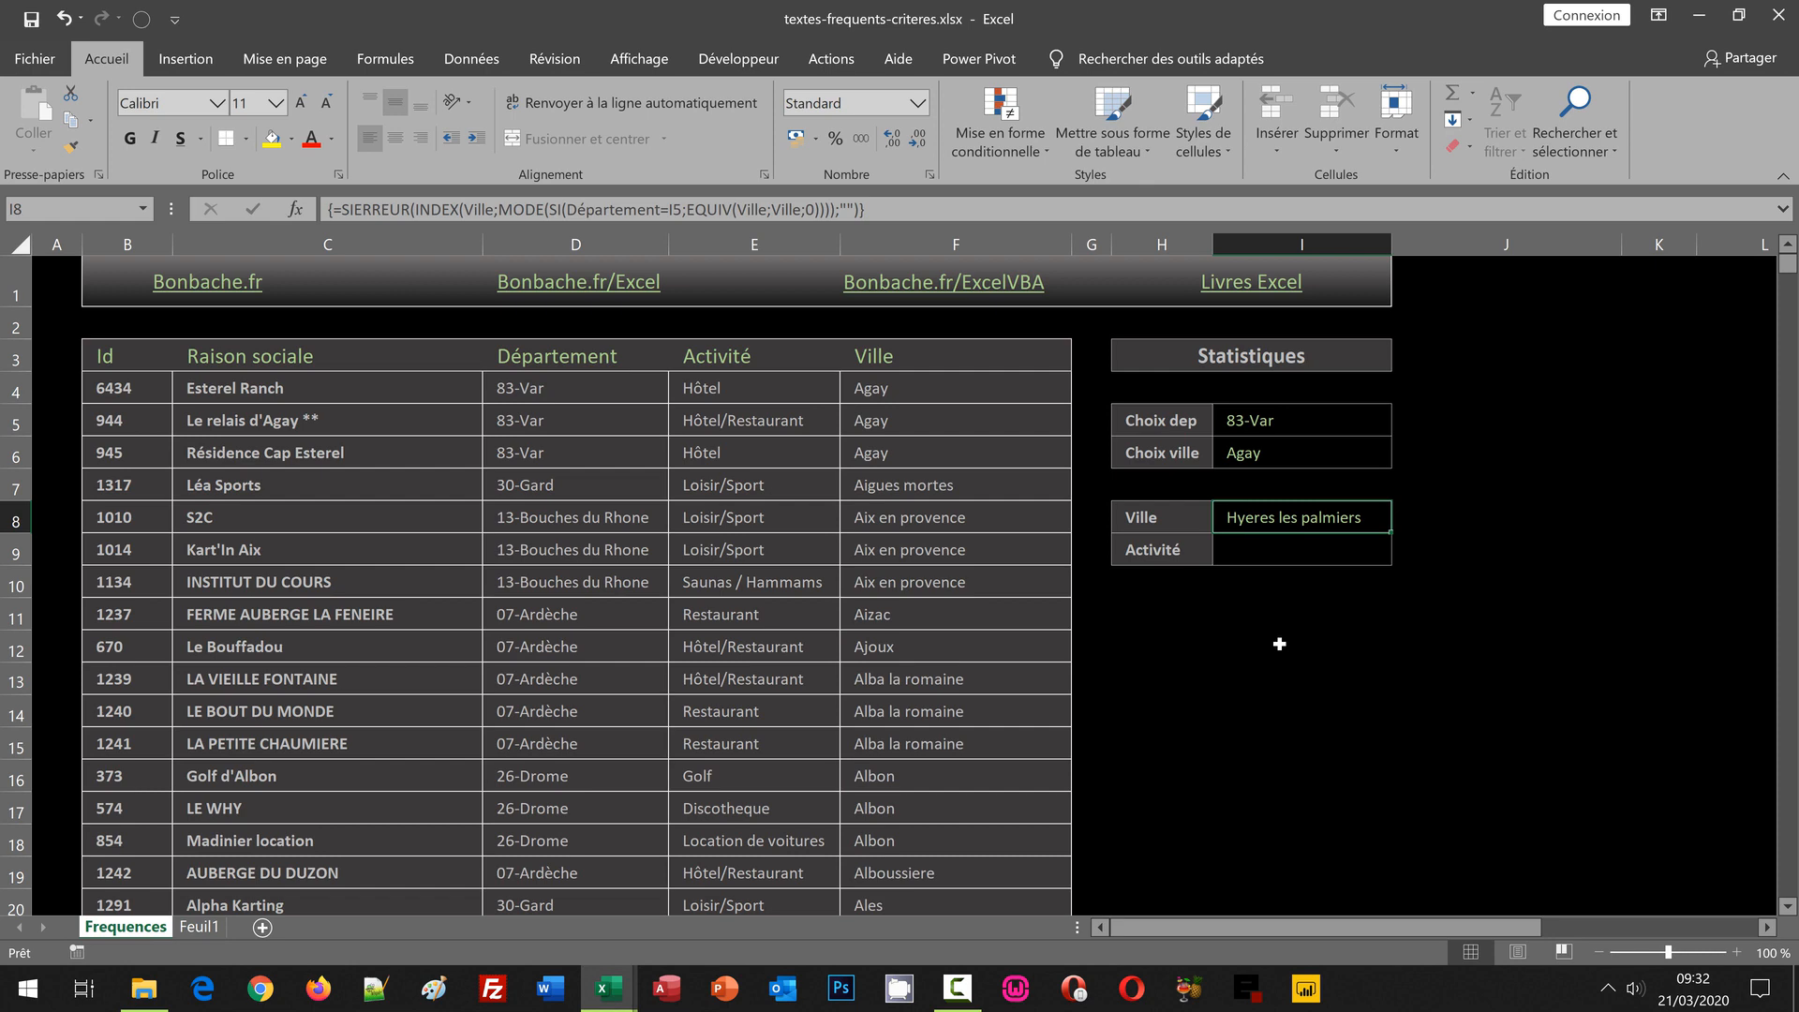
# Step: Set Choix dep to 26-Drome to test the Ville result formula
pyautogui.click(1350, 426)
pyautogui.click(1401, 426)
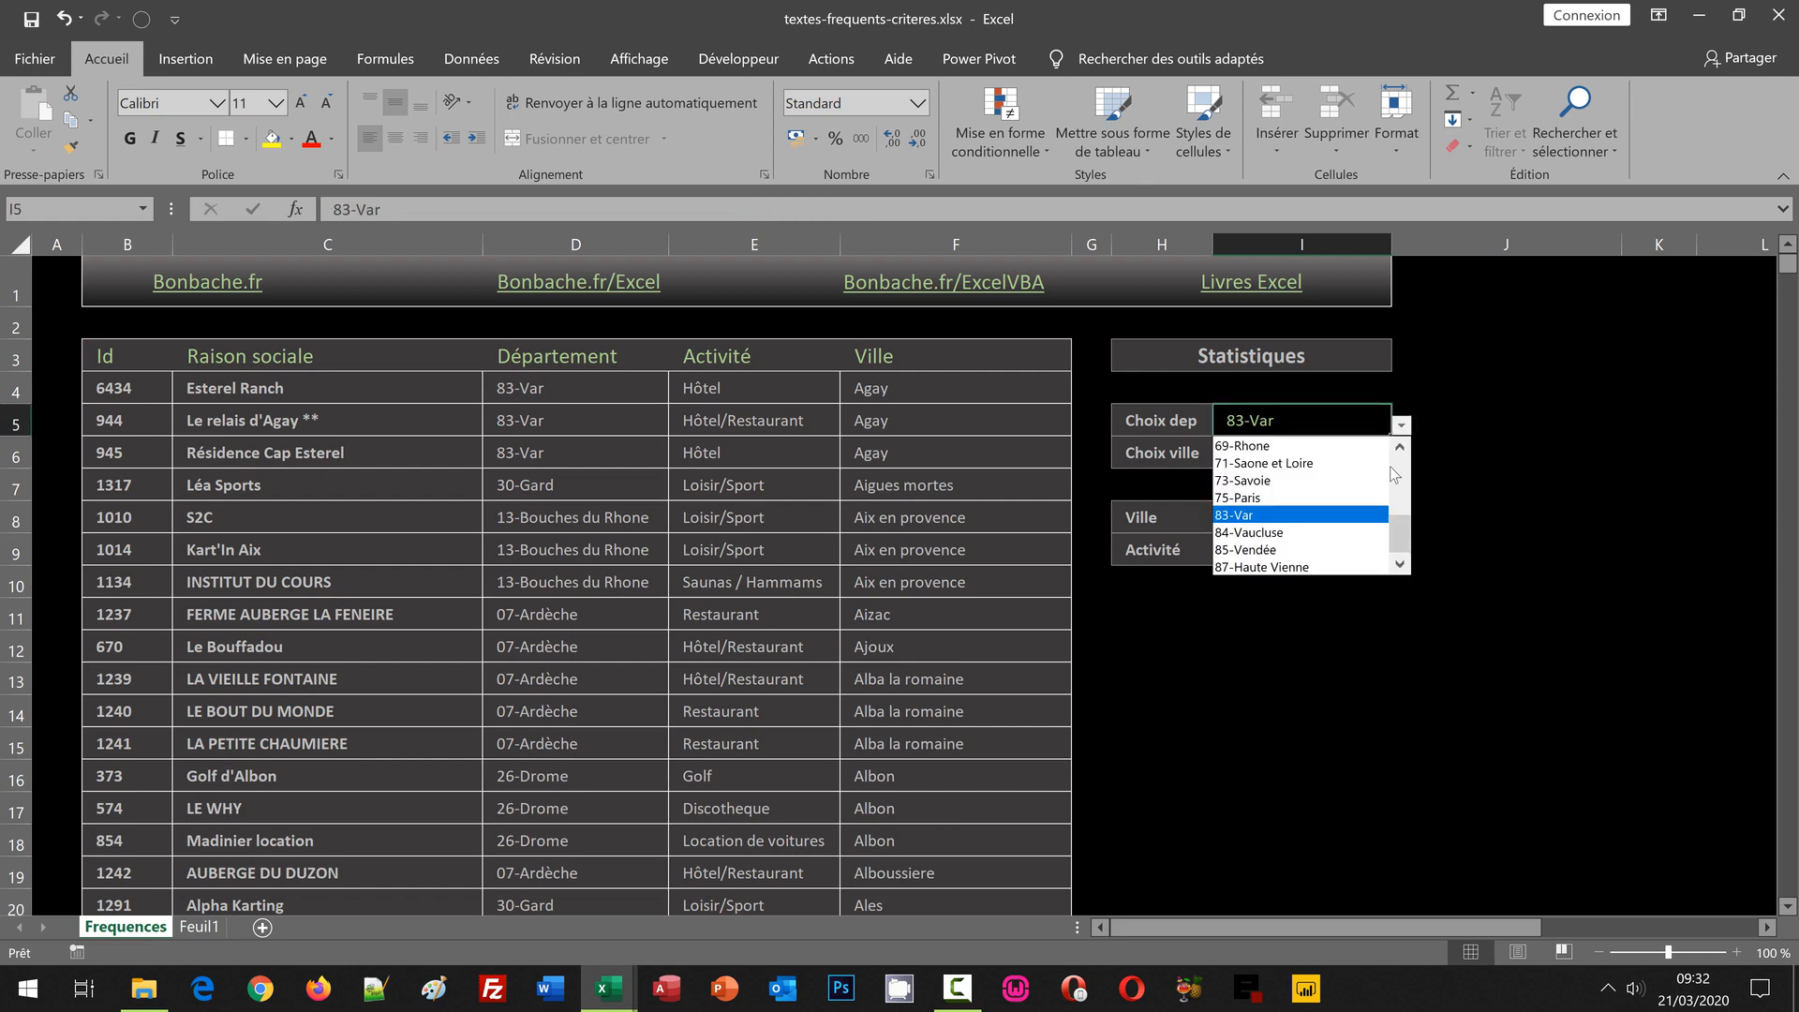
pyautogui.scroll(3, 1407, 474)
pyautogui.click(1346, 465)
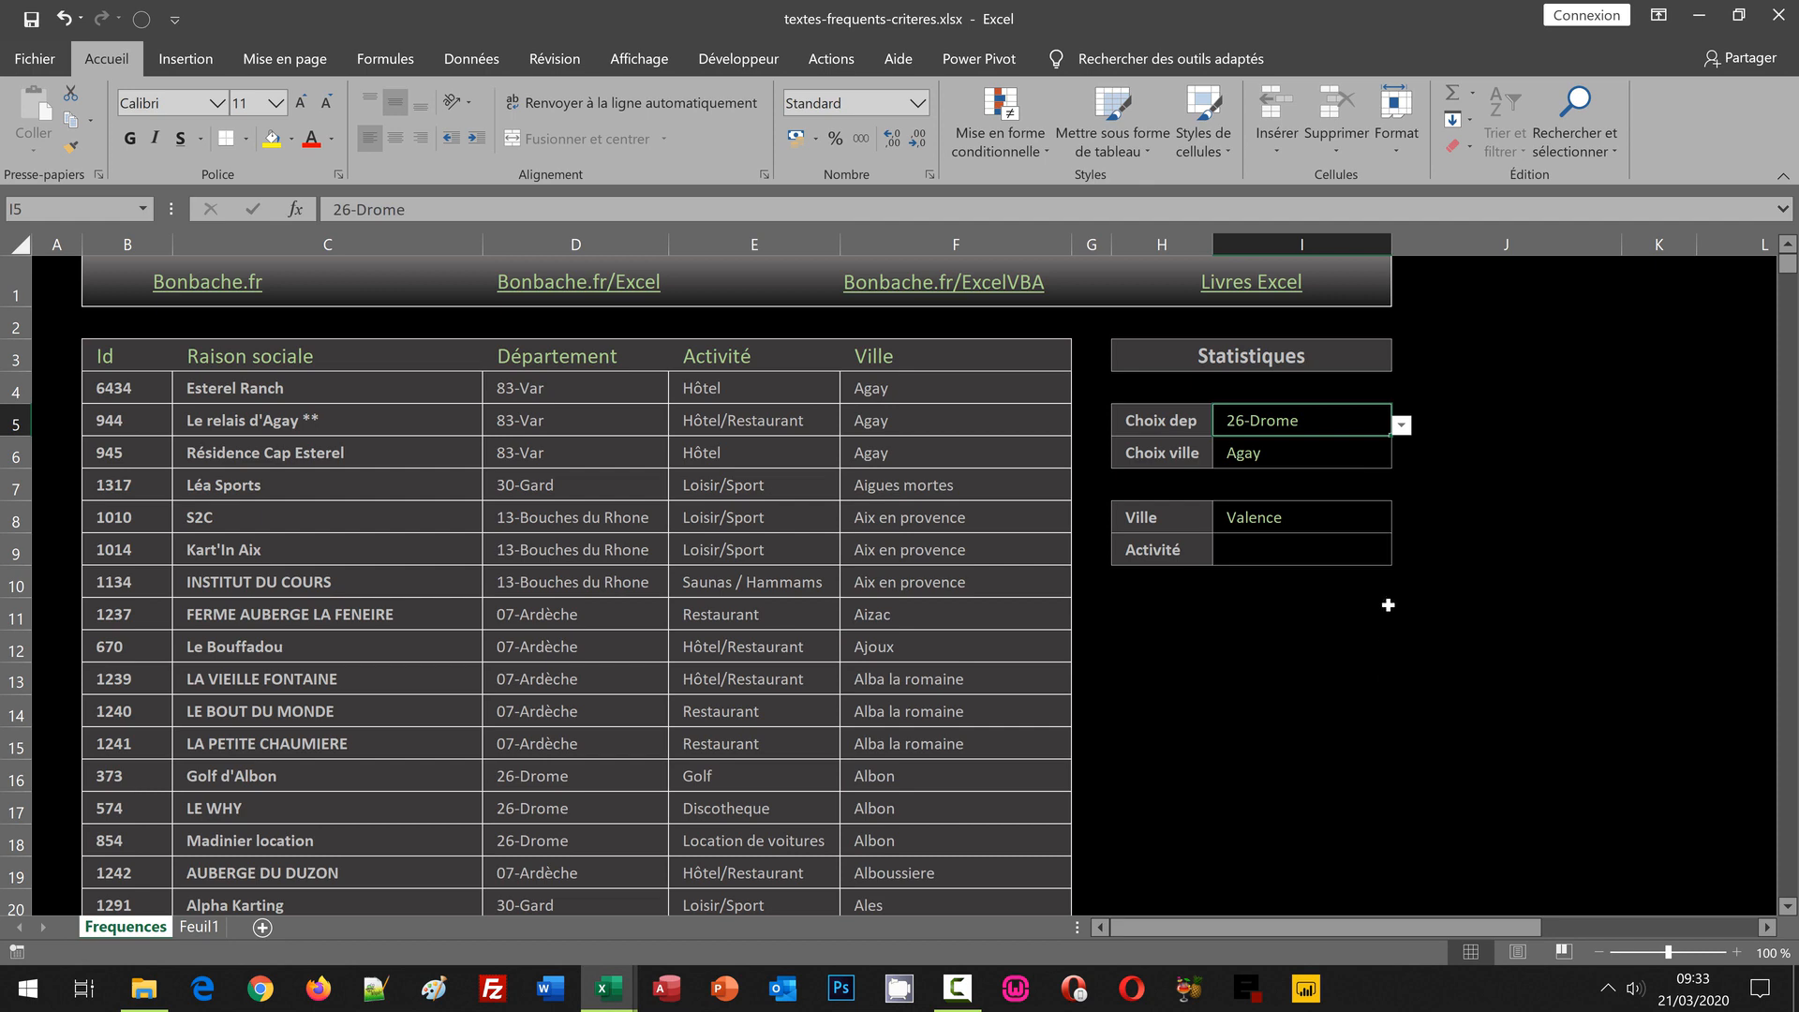
# Step: Set Choix dep to 38-Isère and check the Ville result in cell I8 with its formula
pyautogui.click(1402, 426)
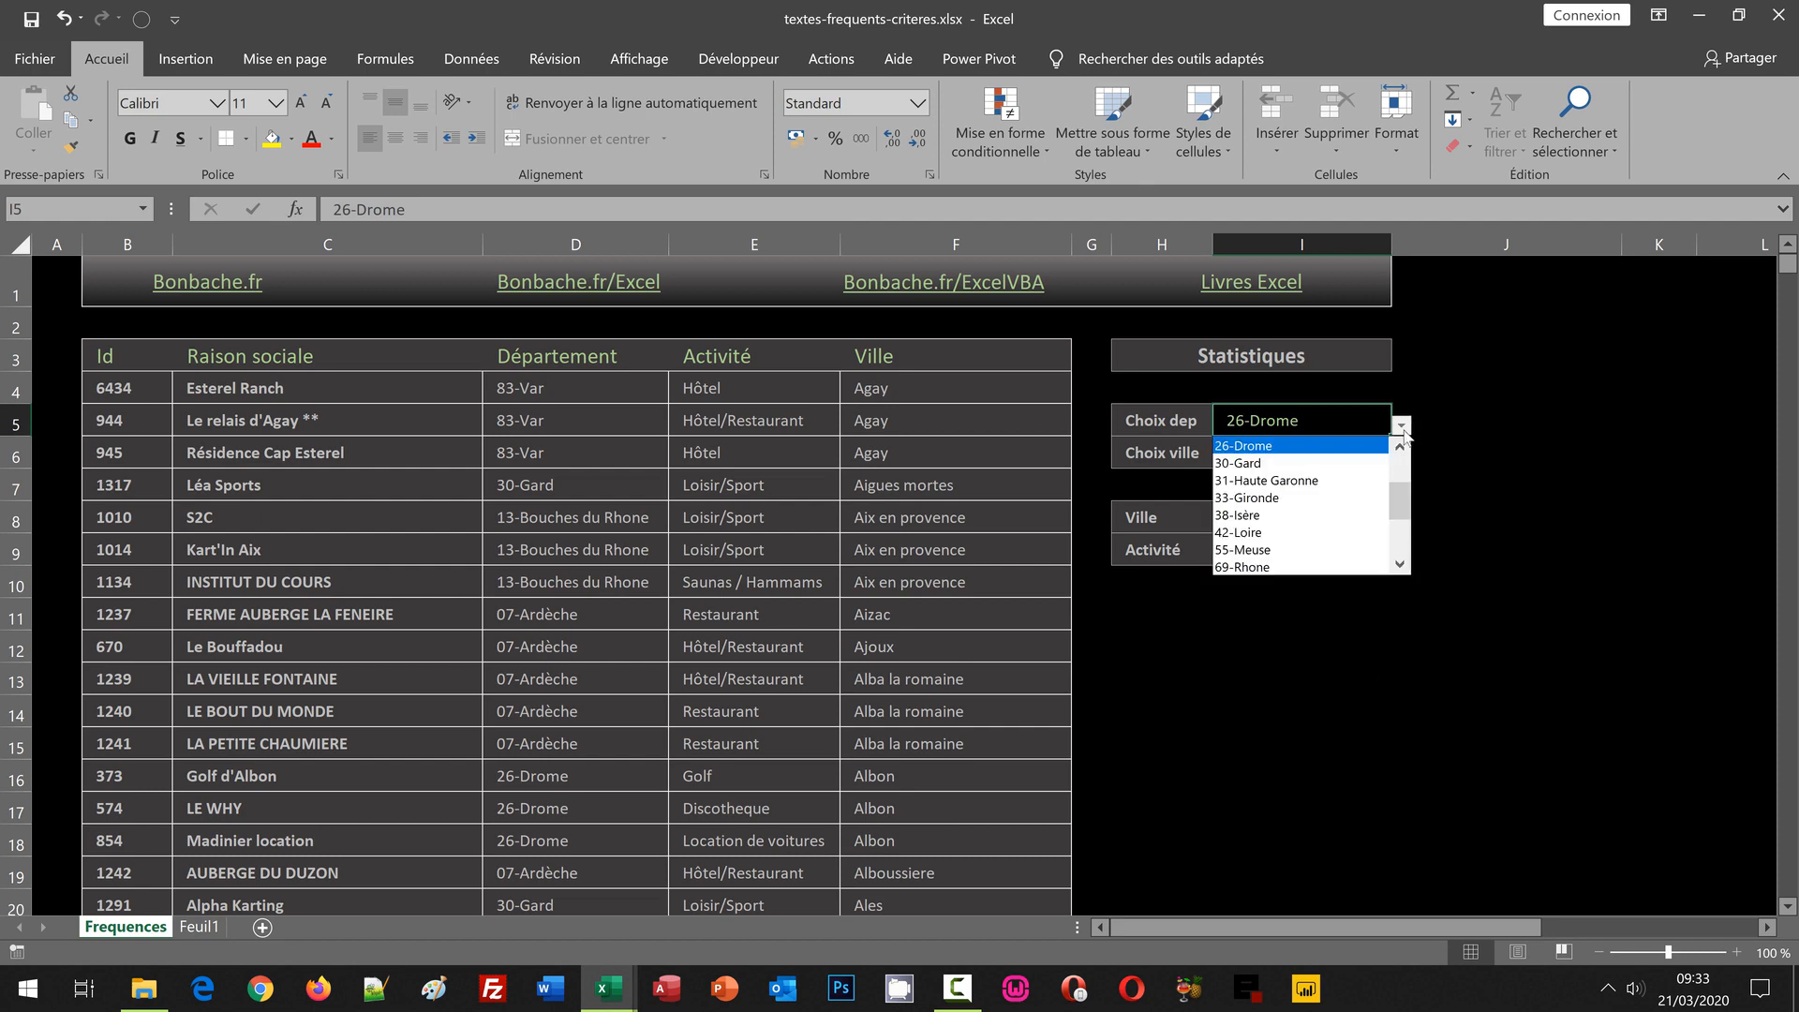
pyautogui.scroll(2, 1406, 470)
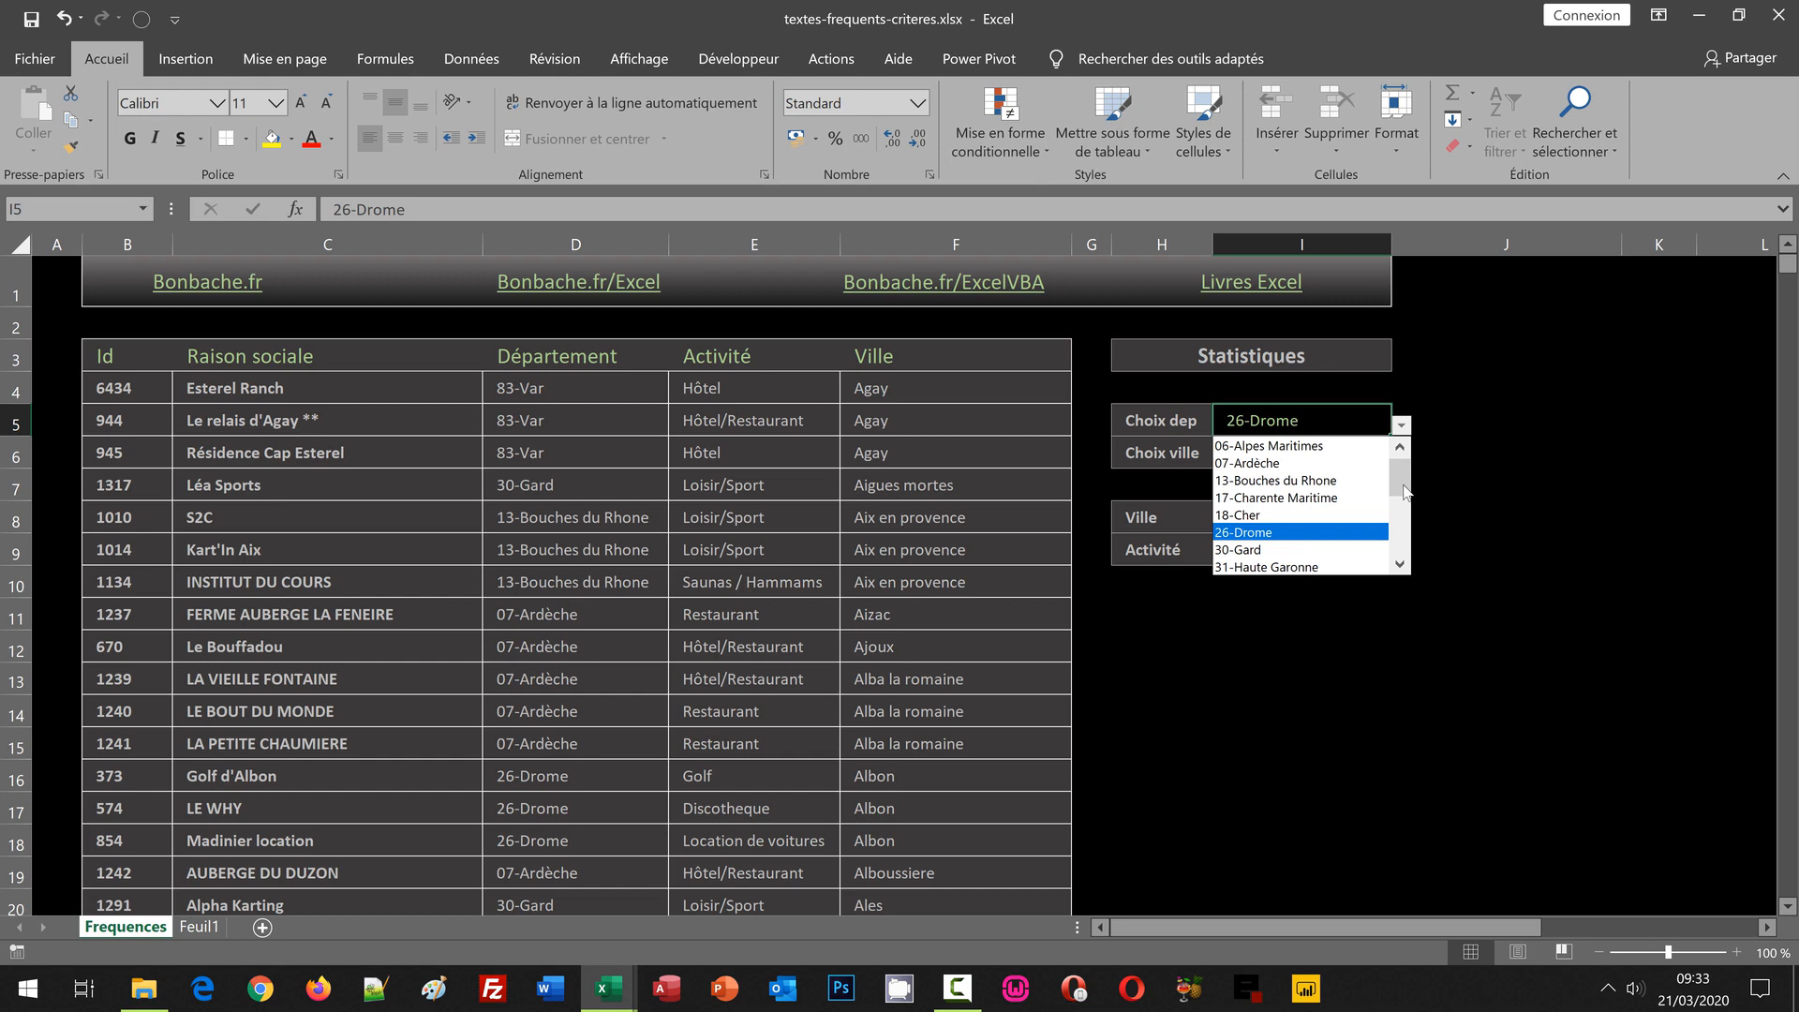
pyautogui.click(1403, 535)
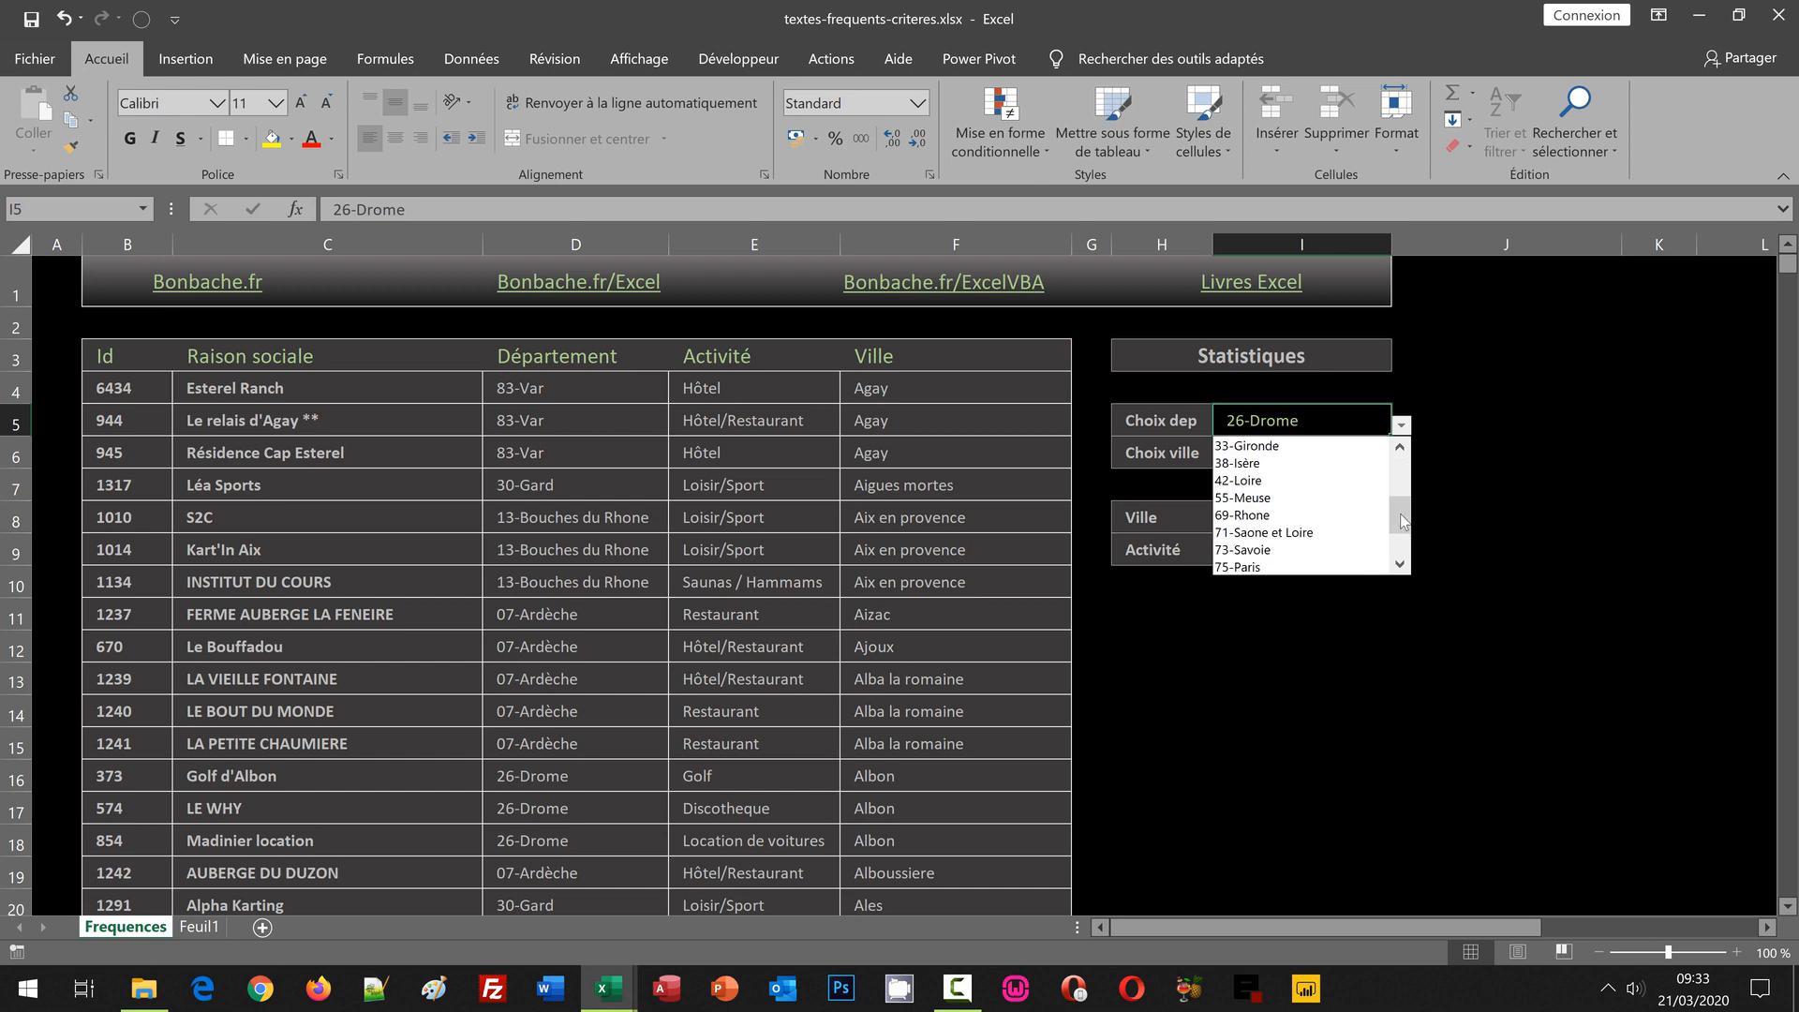
pyautogui.click(1312, 463)
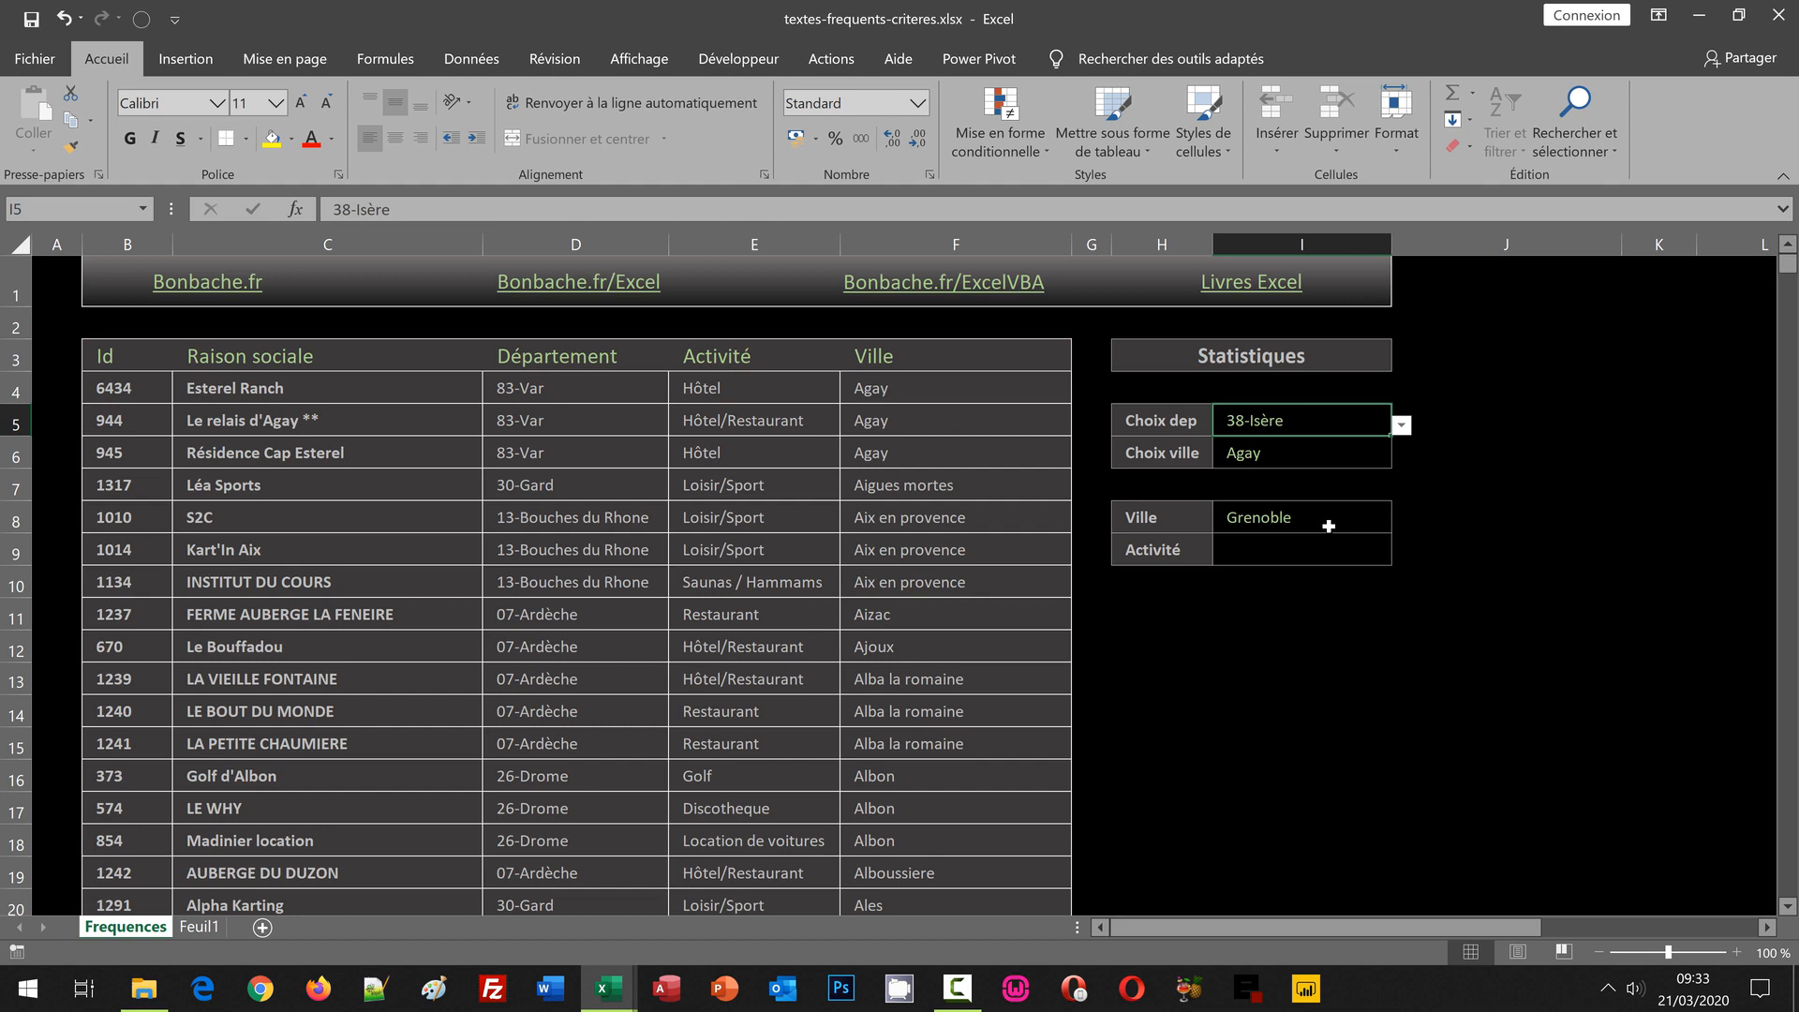
pyautogui.click(1329, 526)
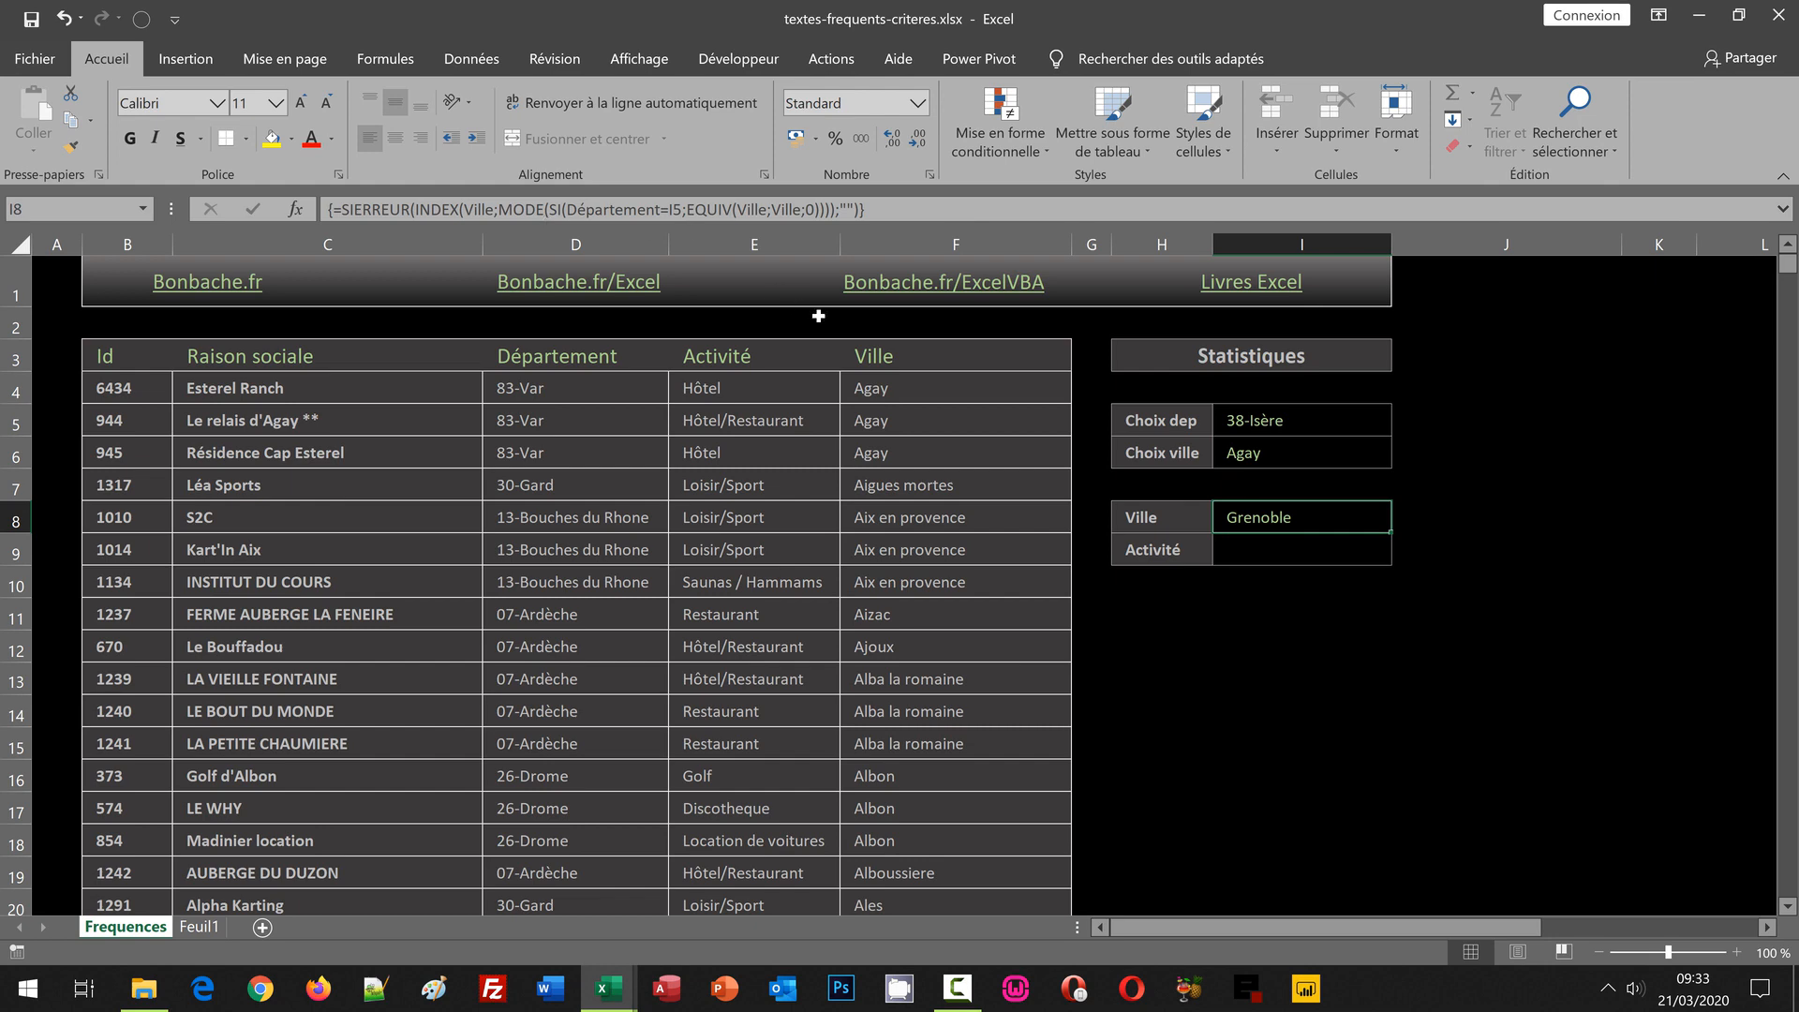
# Step: Copy the Ville result formula text from I8, keeping I8 as an array formula, and paste it into the Activité result cell I9
pyautogui.click(1270, 551)
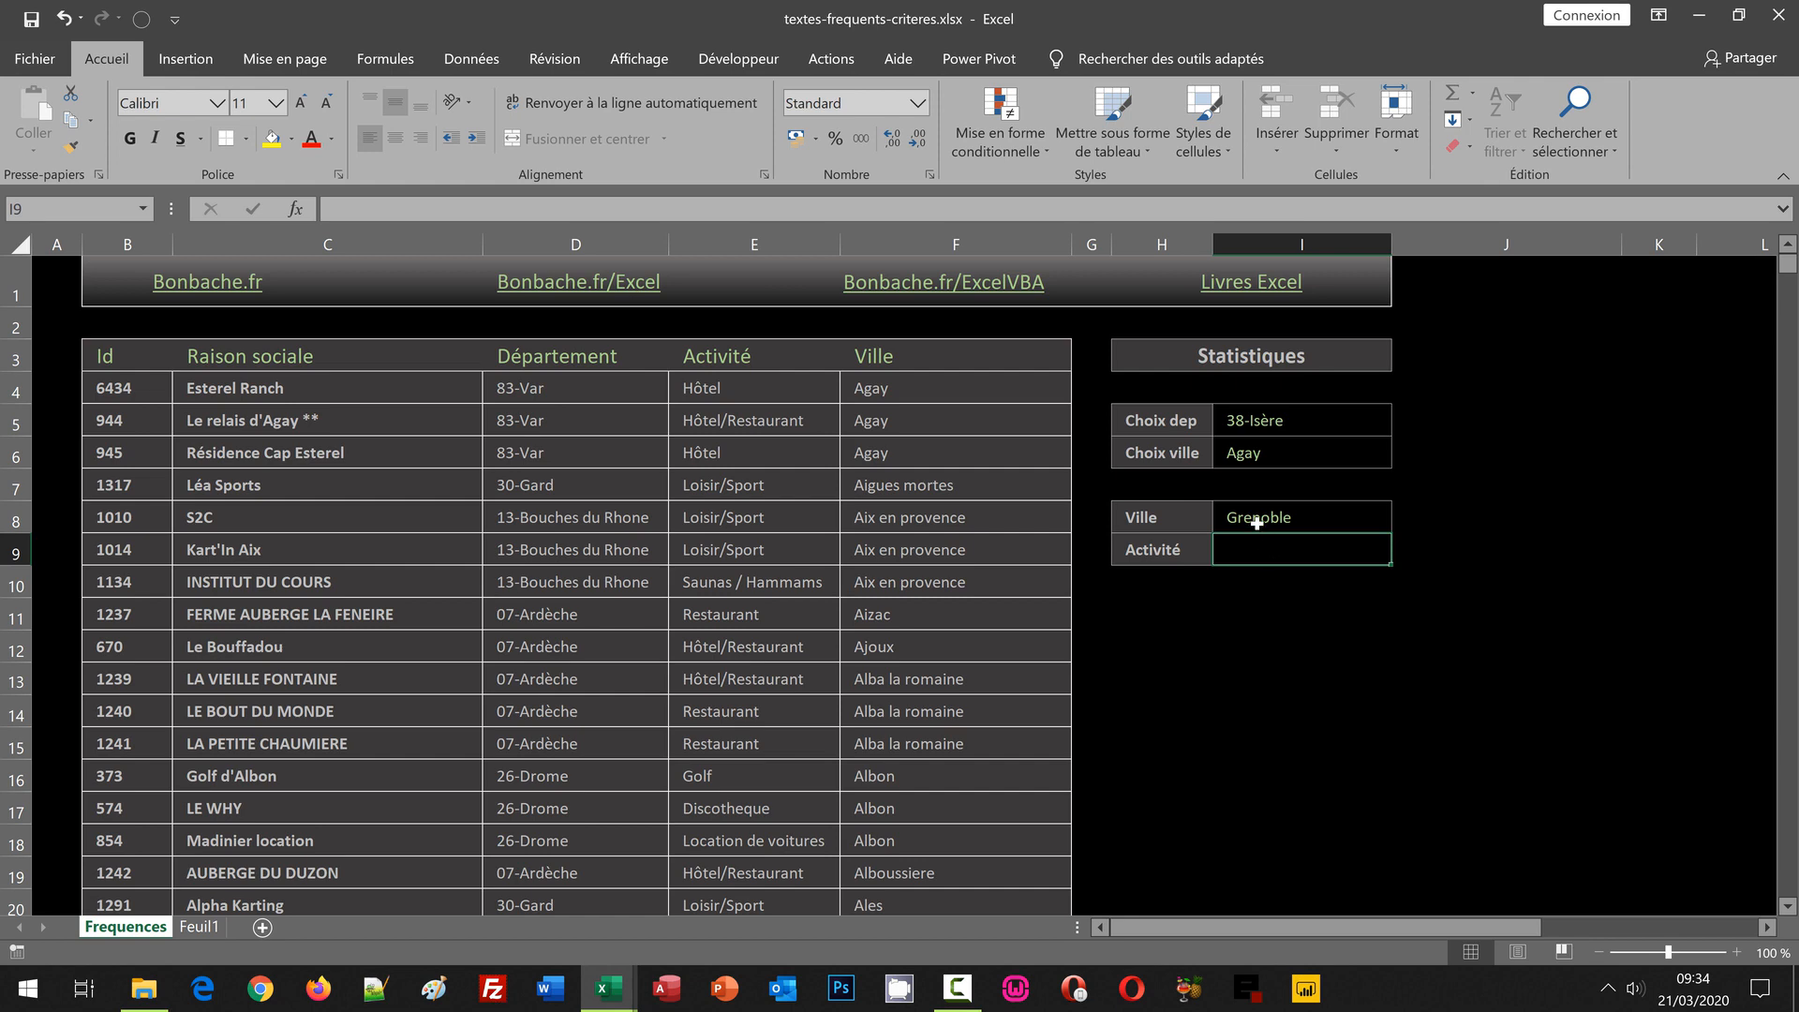
pyautogui.click(1257, 522)
pyautogui.click(573, 200)
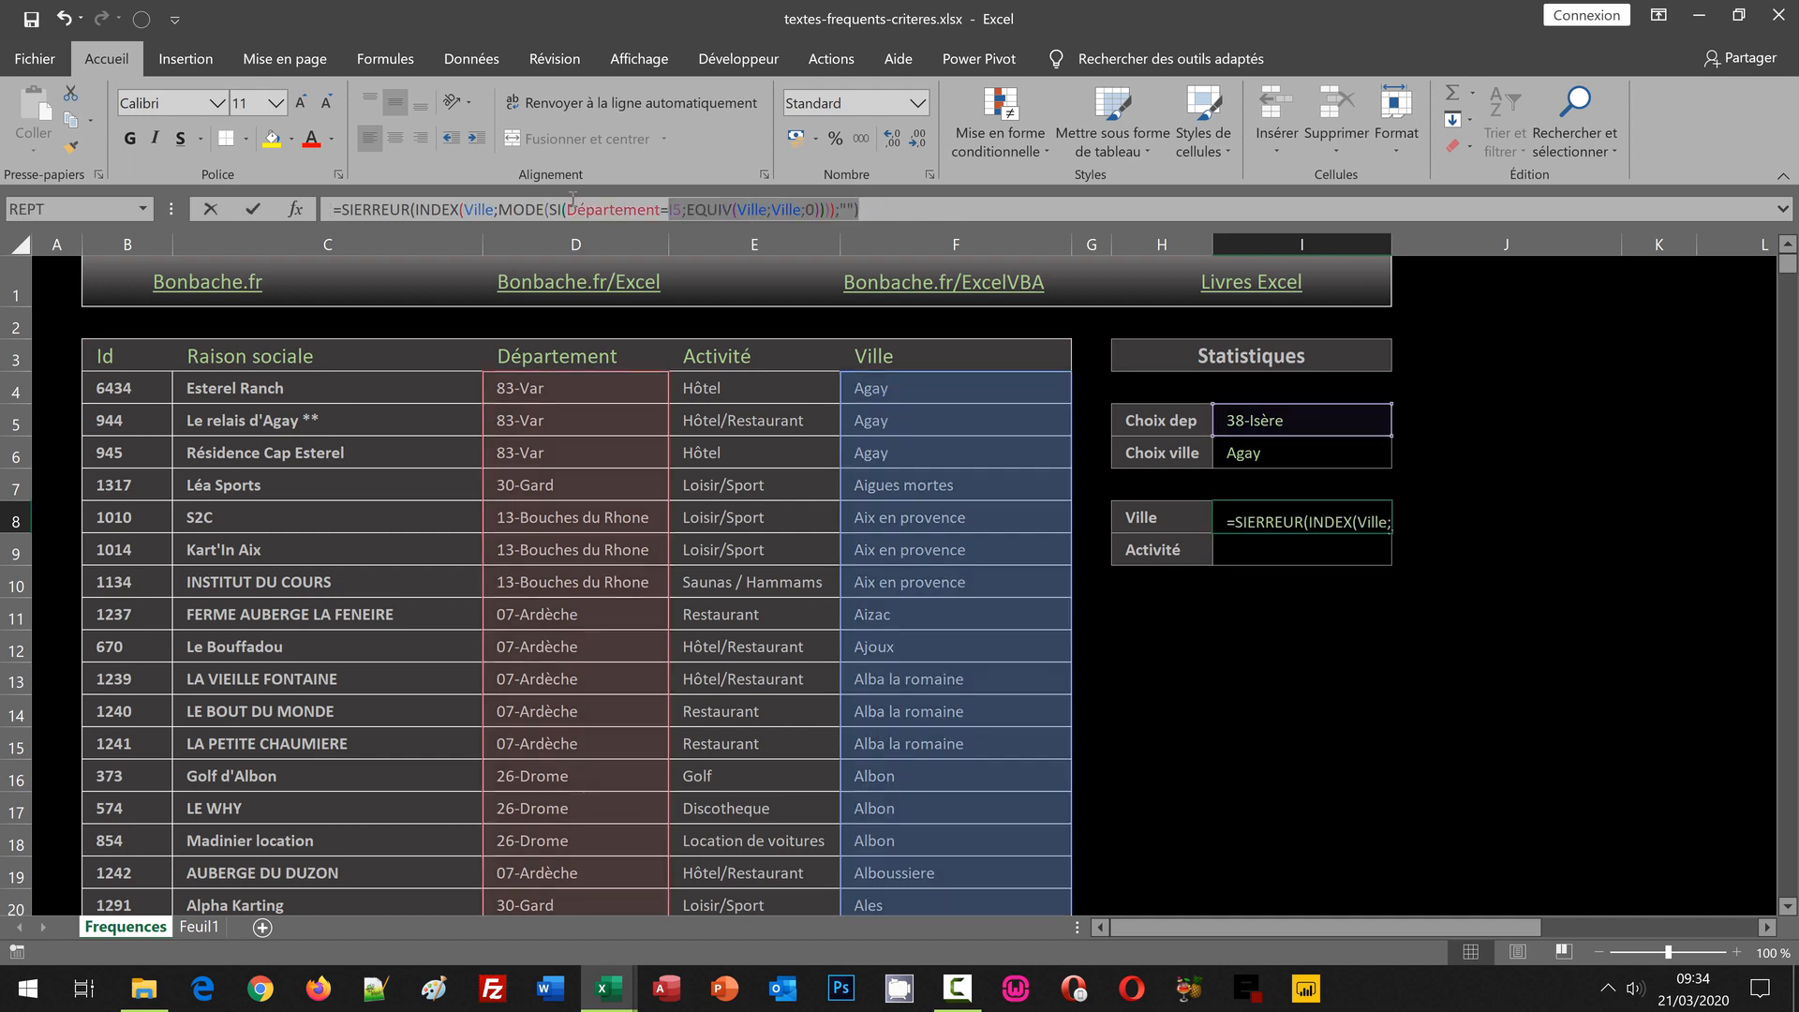
pyautogui.moveTo(572, 199); pyautogui.dragTo(303, 202)
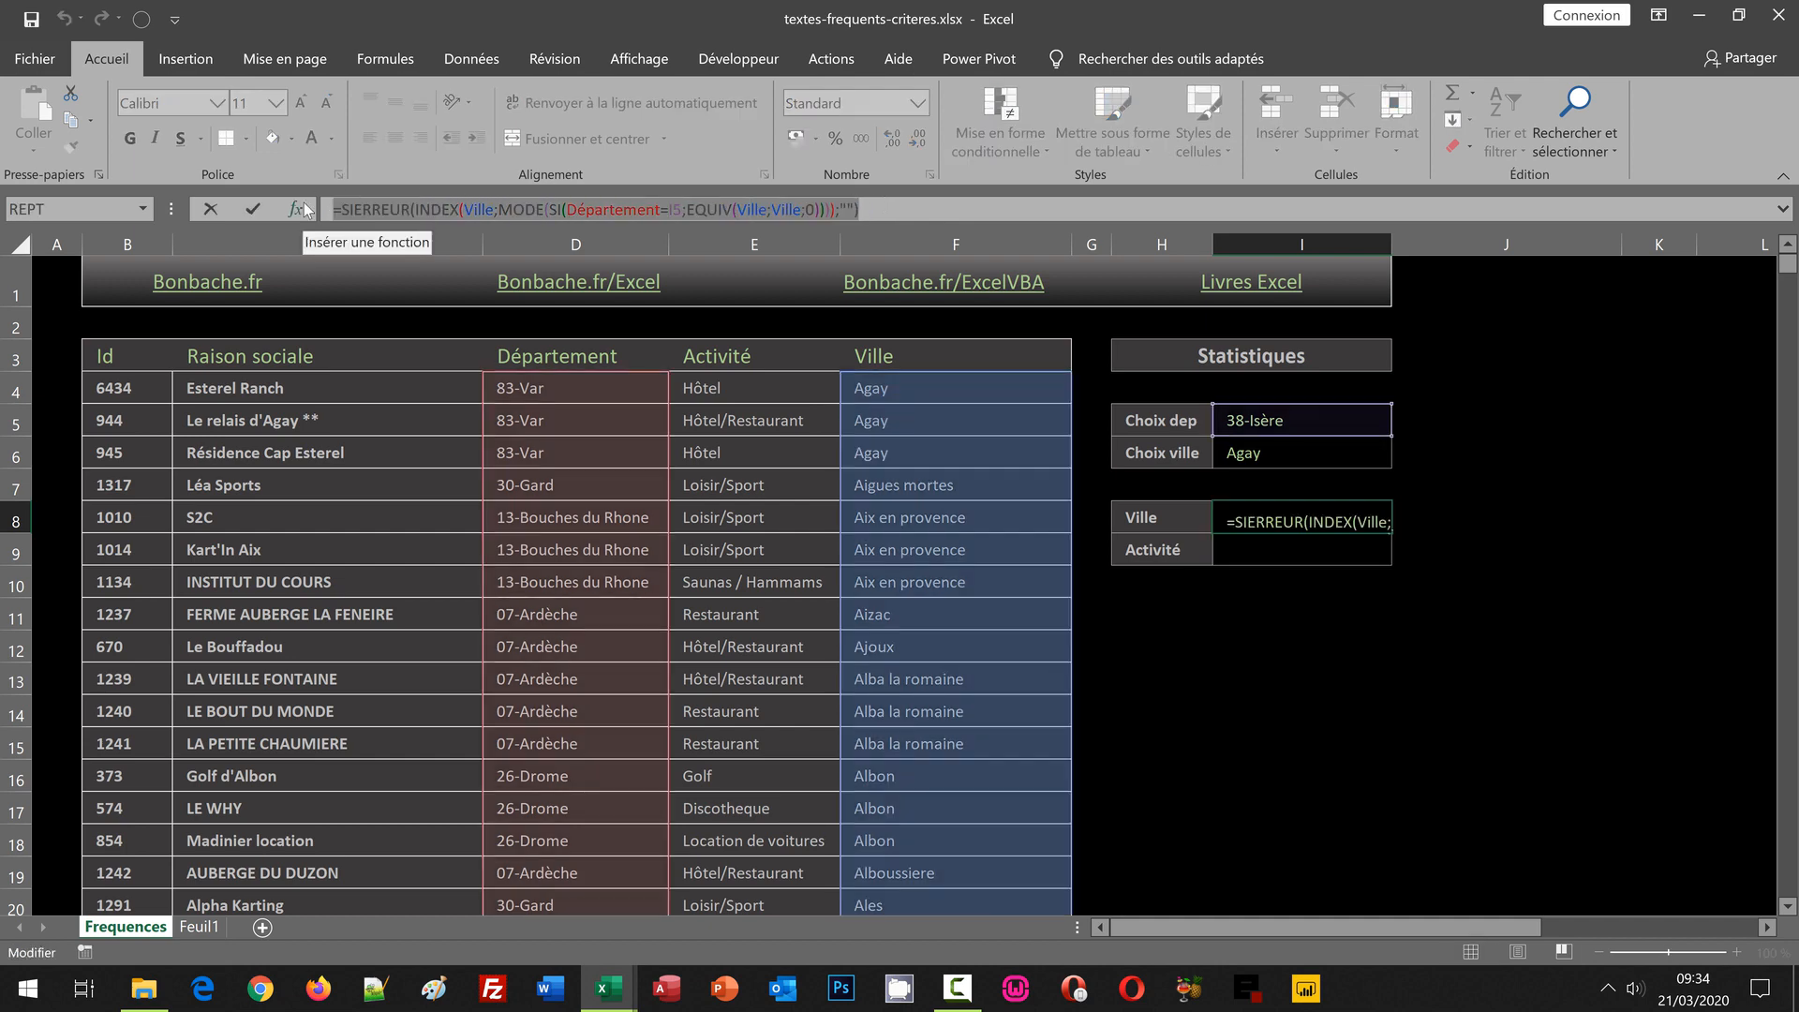
pyautogui.hotkey('ctrl', 'c')
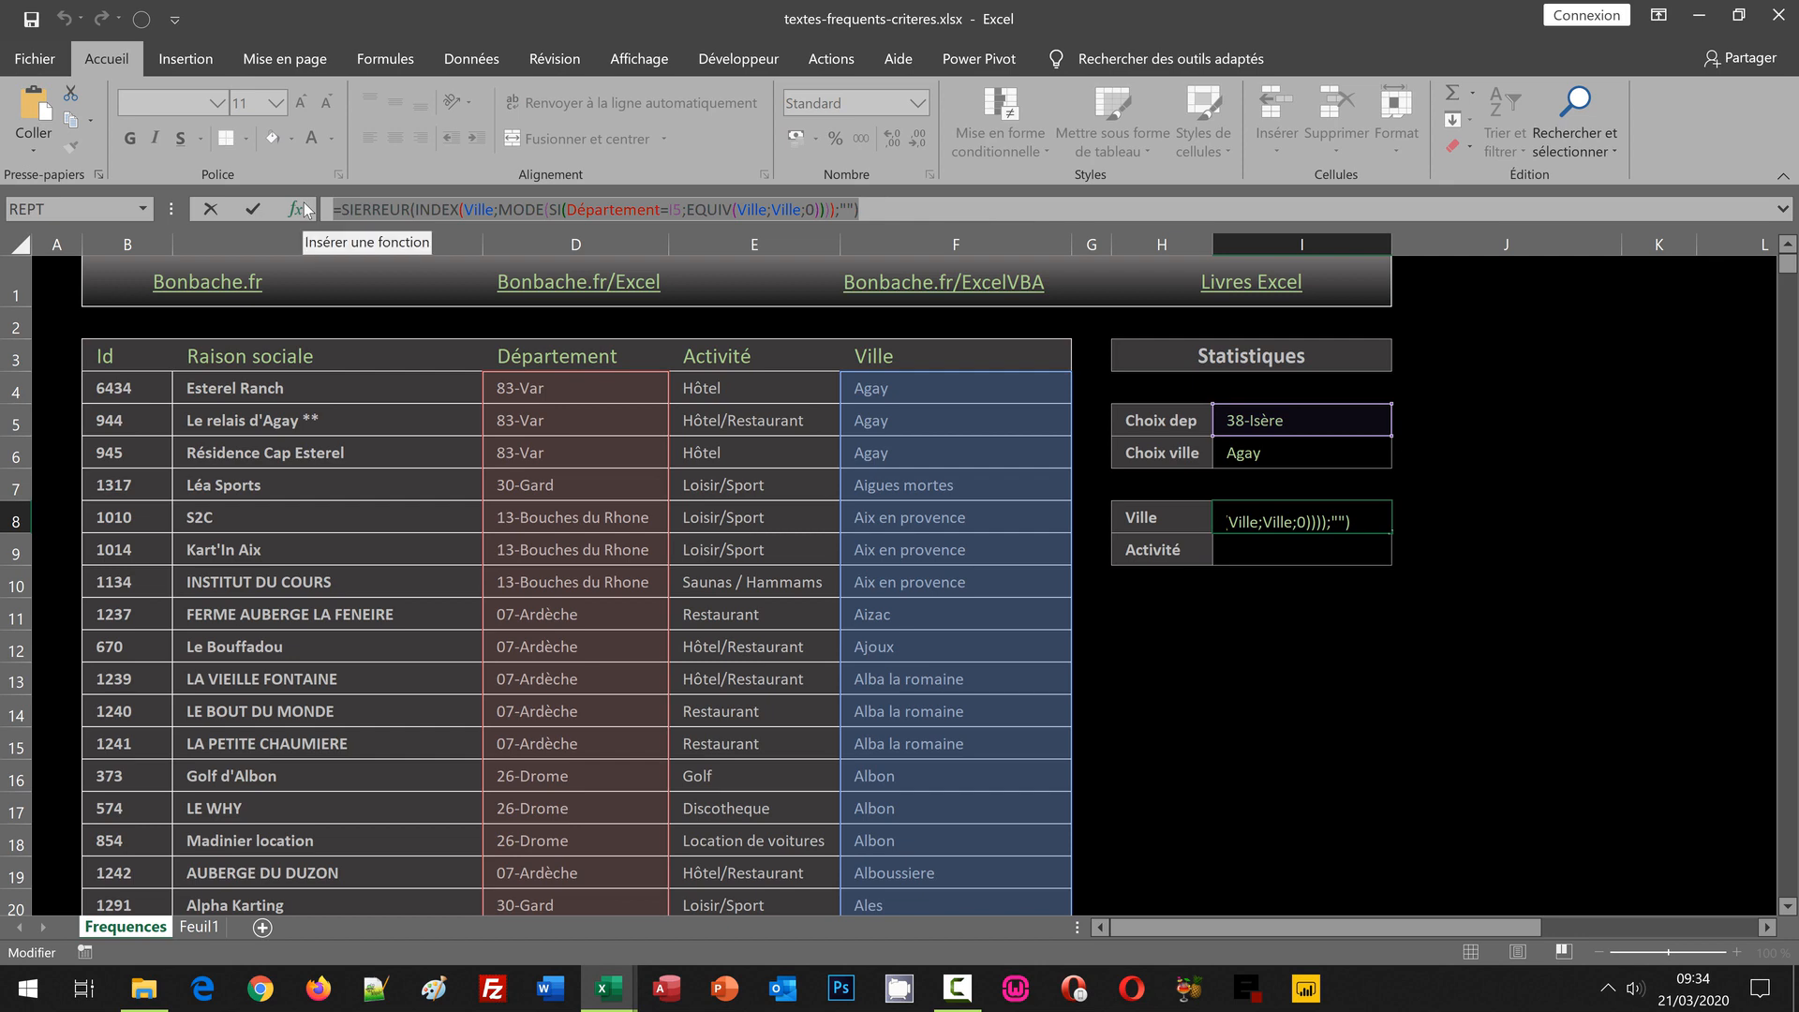
pyautogui.hotkey('ctrl', 'shift', 'Return')
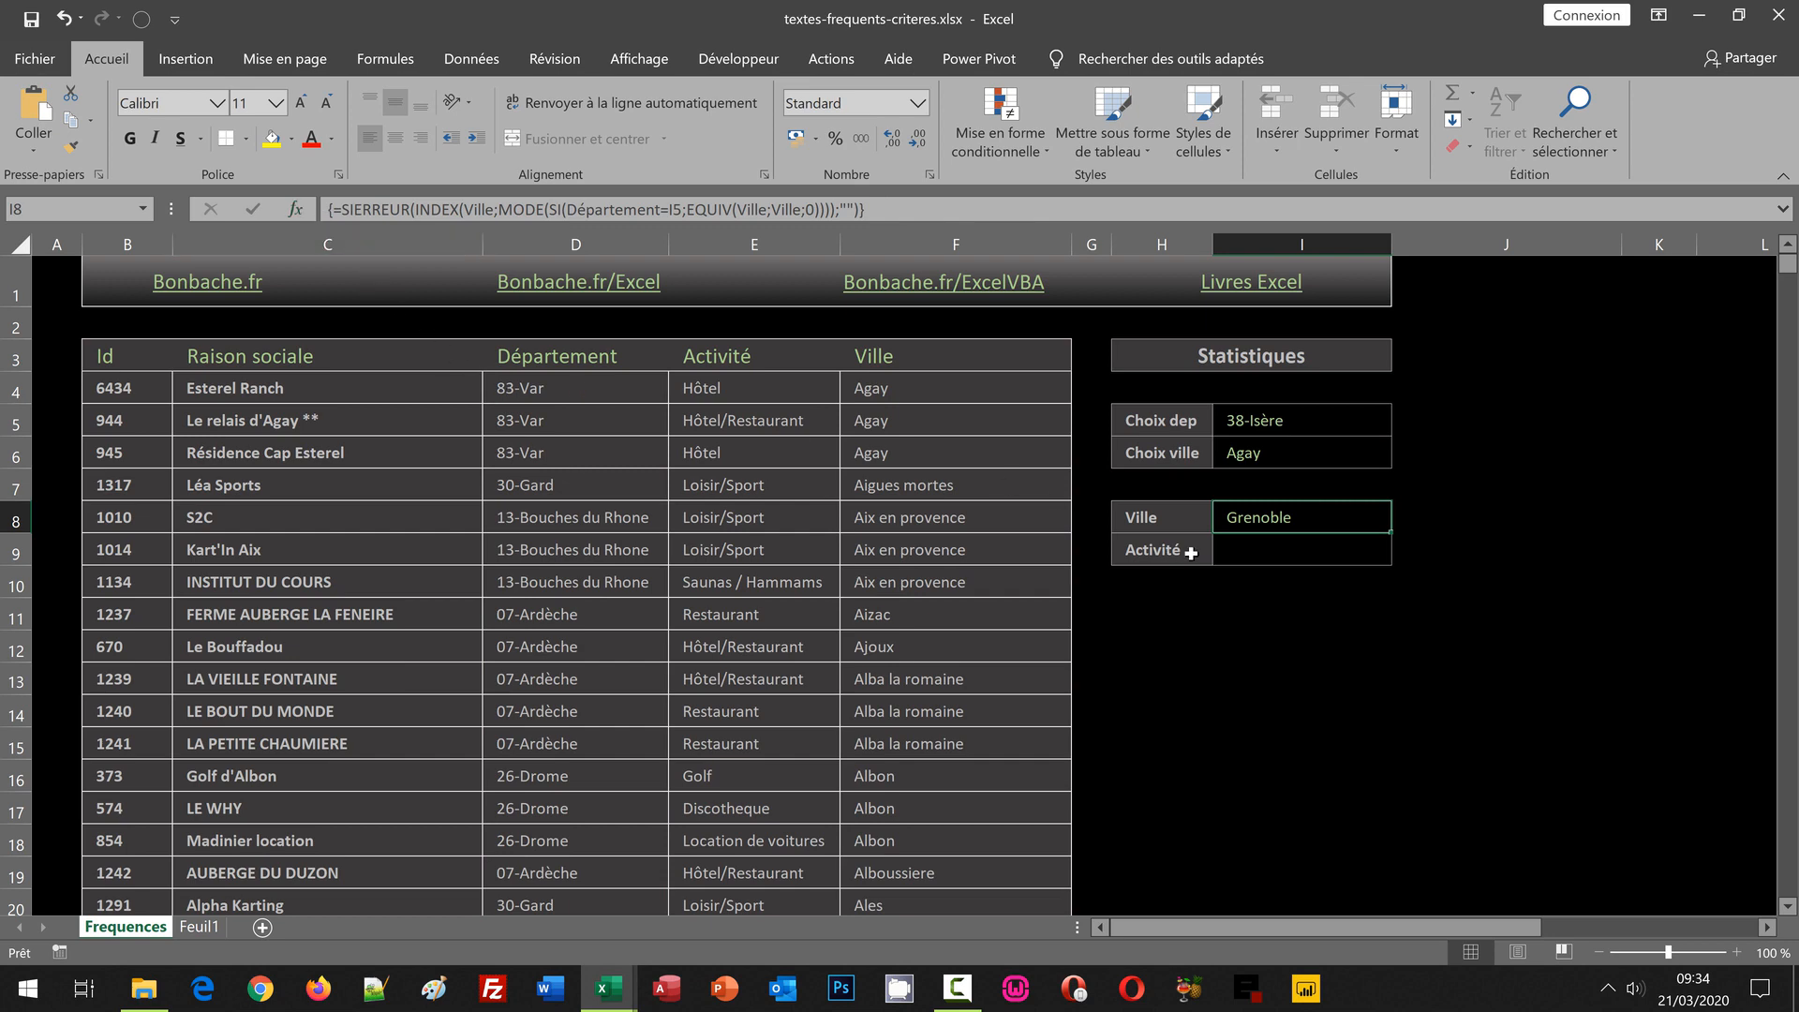
pyautogui.click(1255, 549)
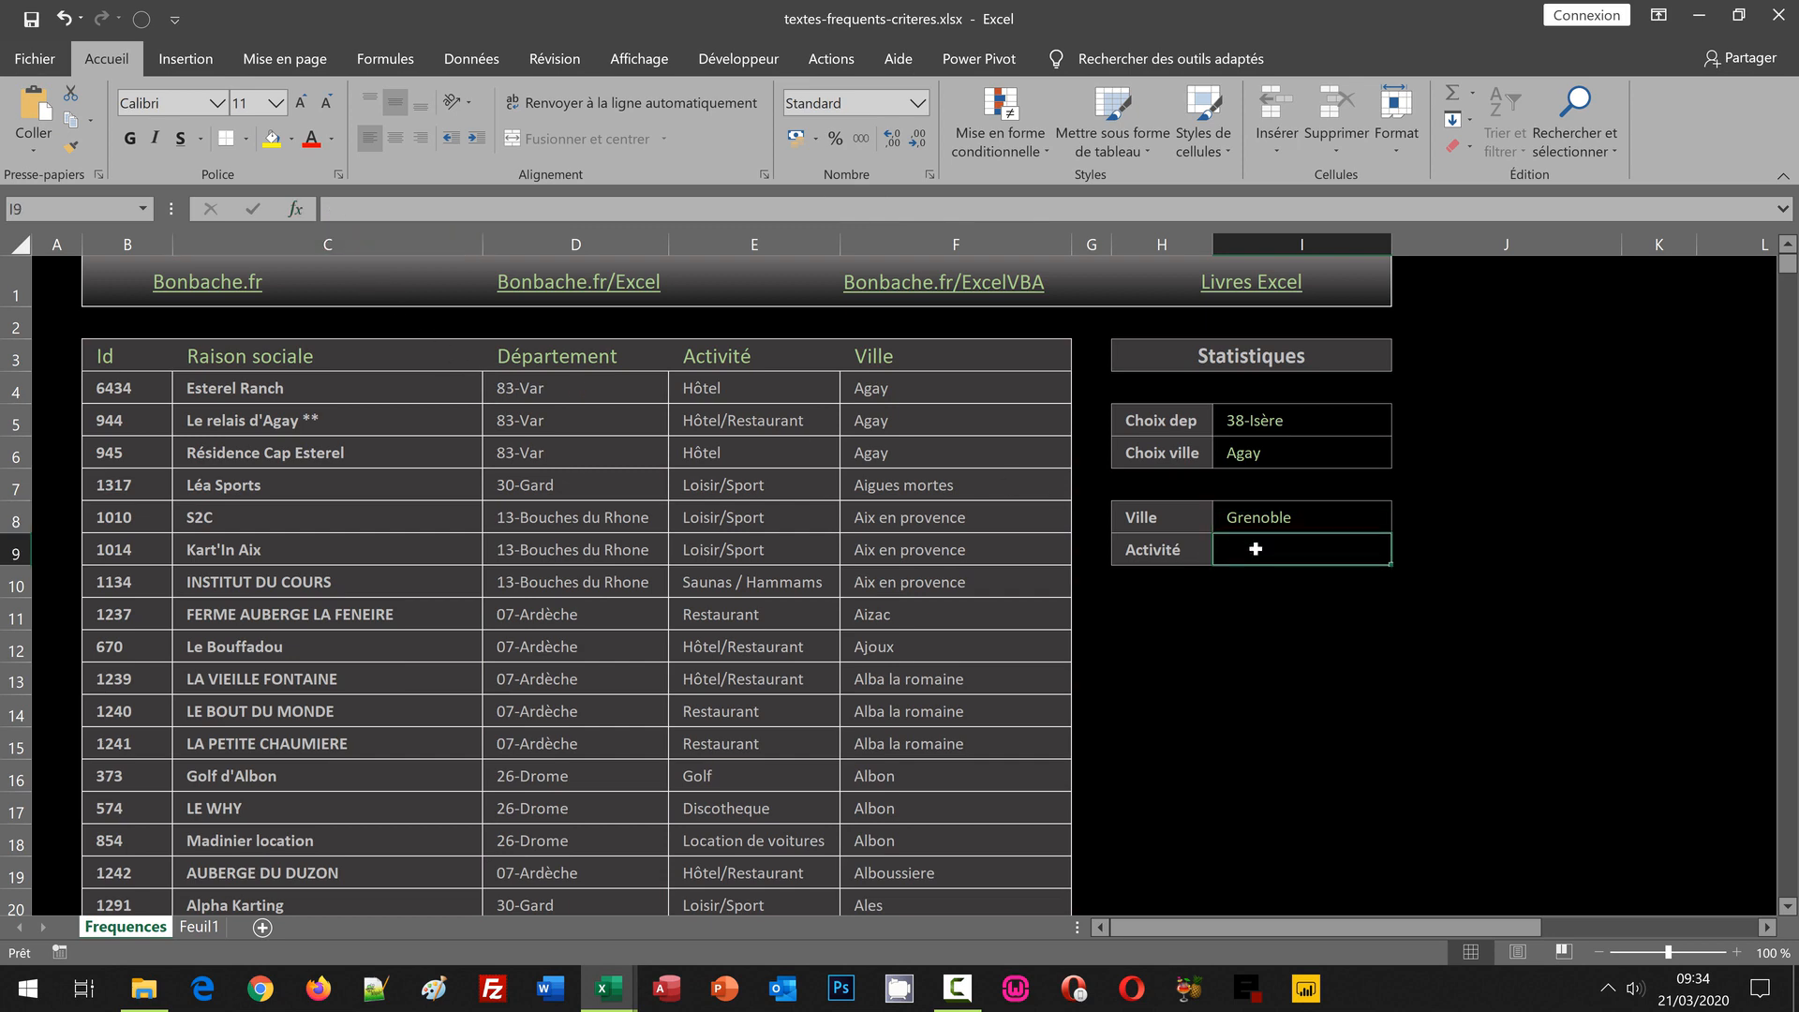
pyautogui.click(367, 208)
pyautogui.hotkey('ctrl', 'v')
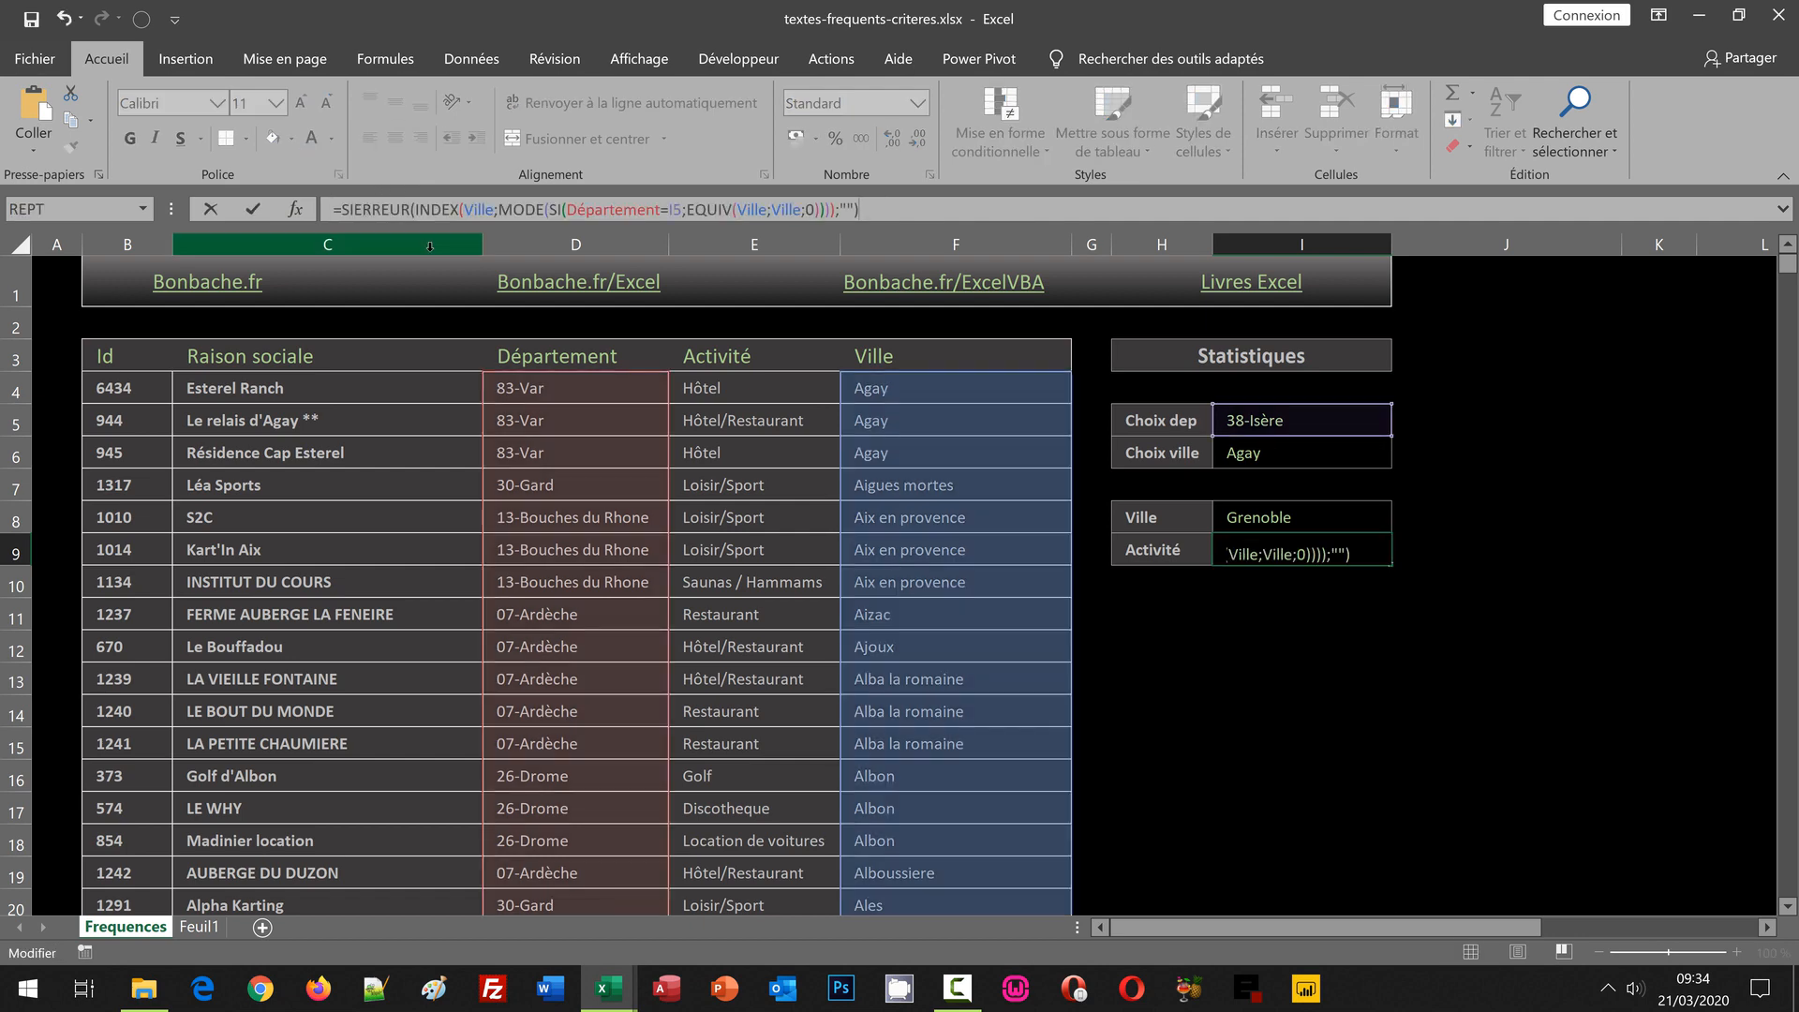
# Step: Replace the Ville range in the INDEX function of the I9 formula with Activité
pyautogui.doubleClick(472, 210)
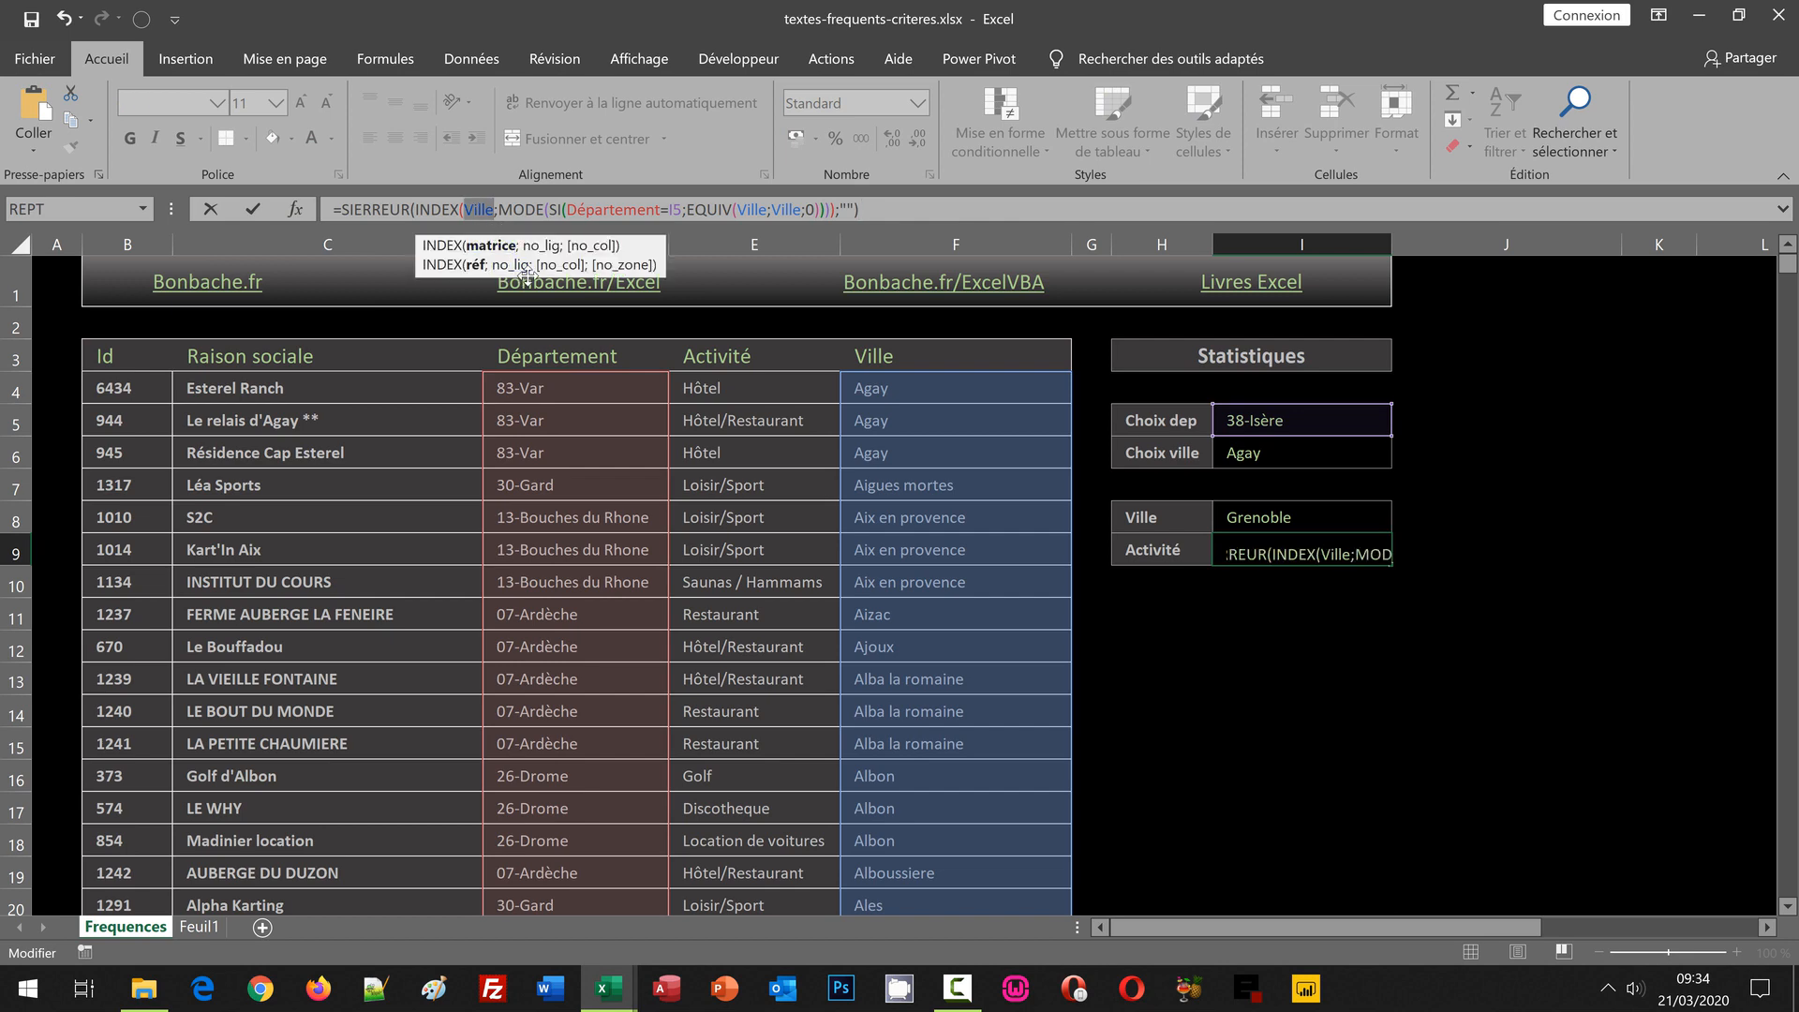
pyautogui.write('Activite')
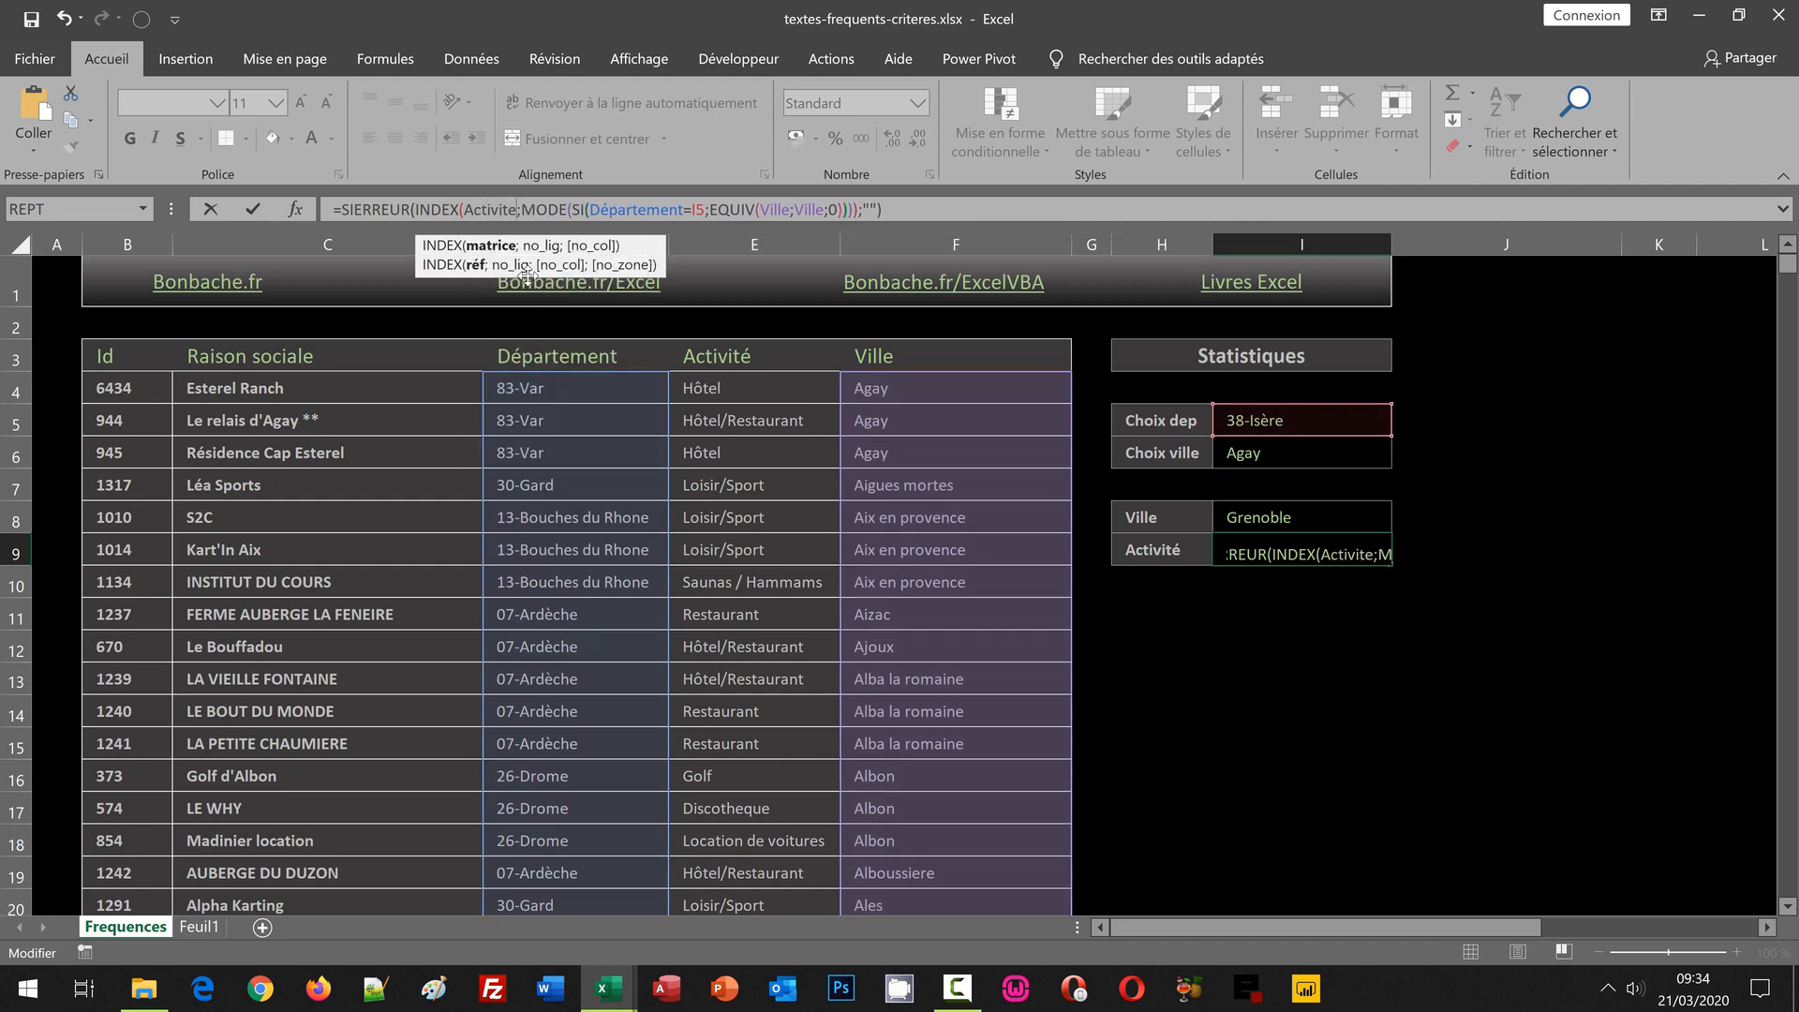
pyautogui.press('BackSpace')
pyautogui.write('é')
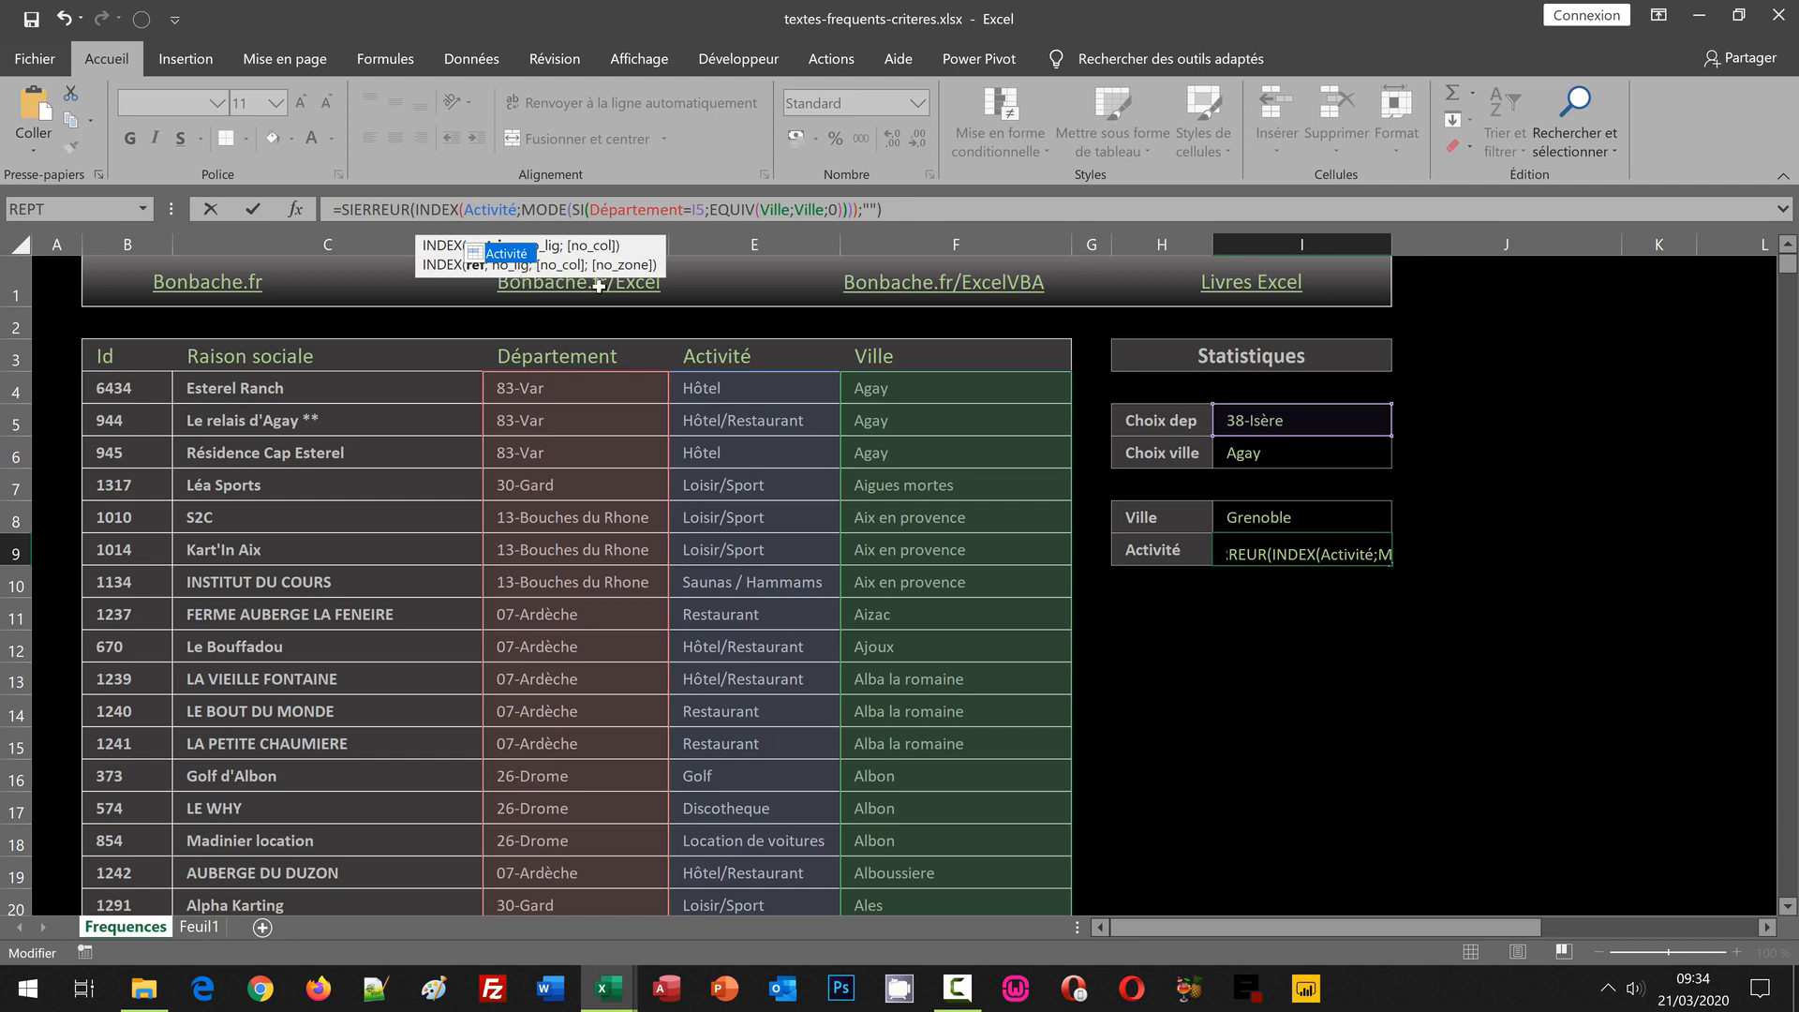
# Step: Extend the SI condition in the I9 formula to match both criteria, as Département&Ville=I5&I6
pyautogui.click(685, 210)
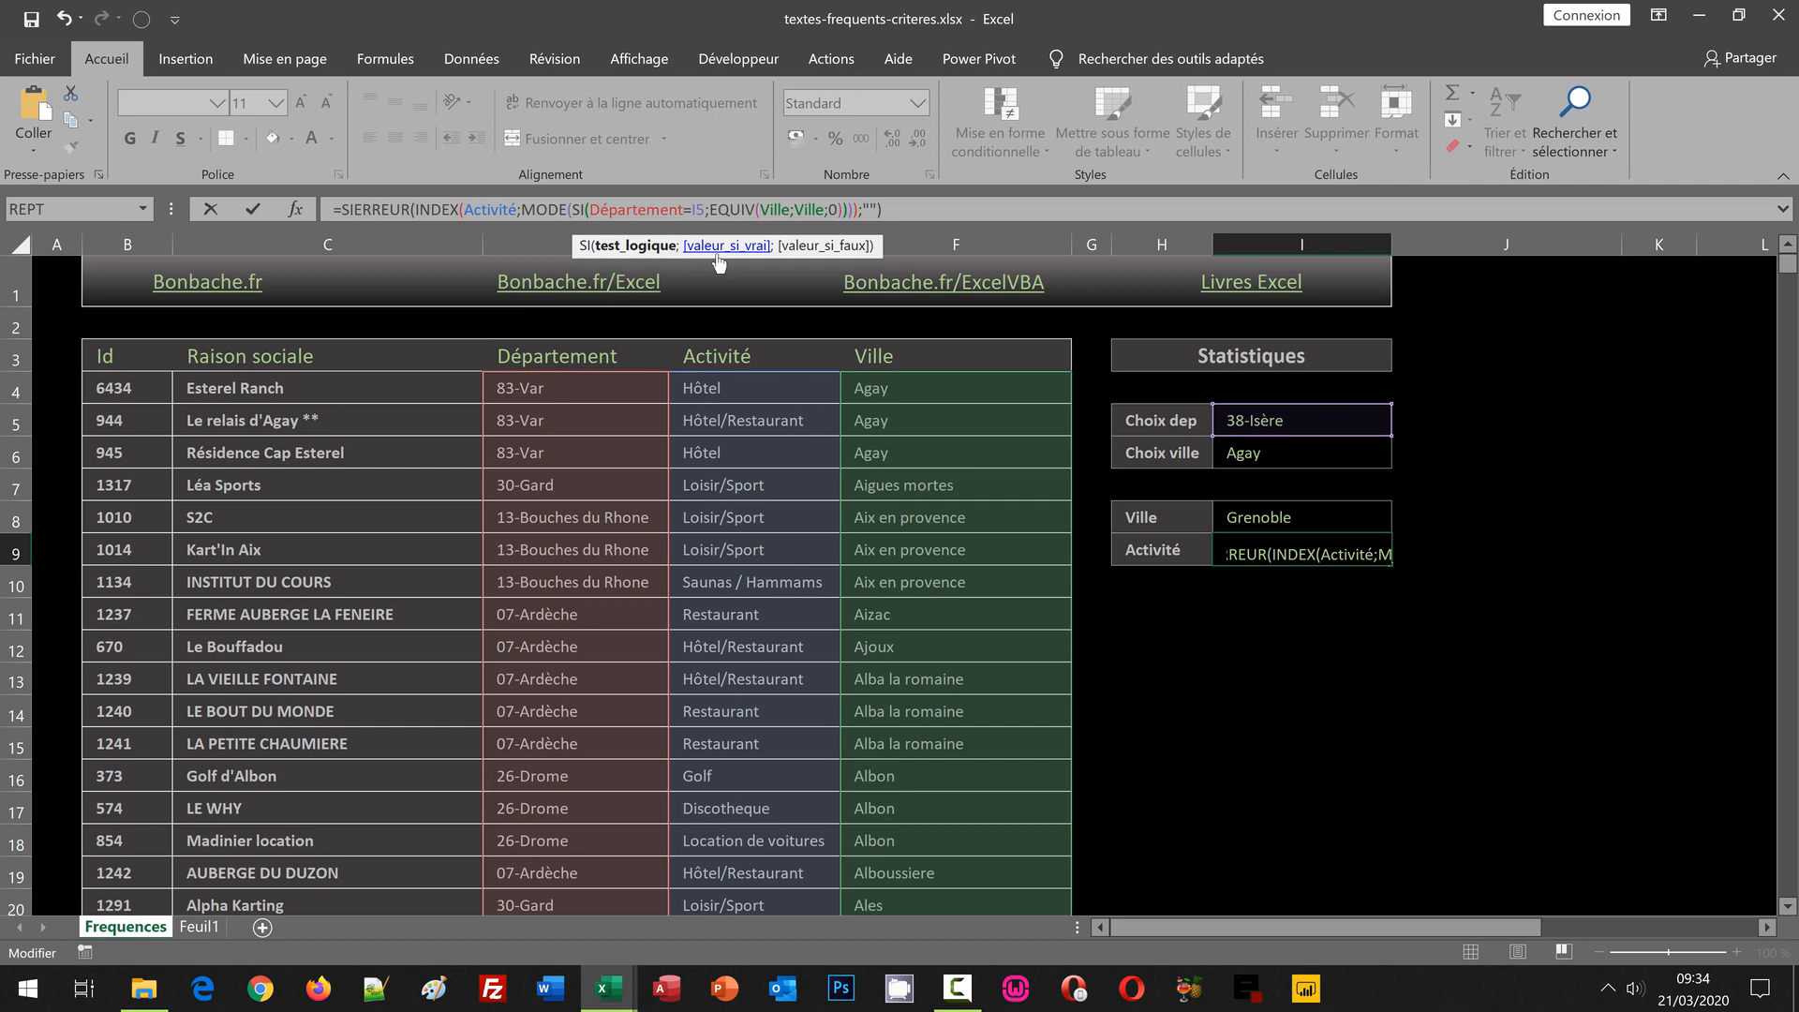
pyautogui.write('&Ville')
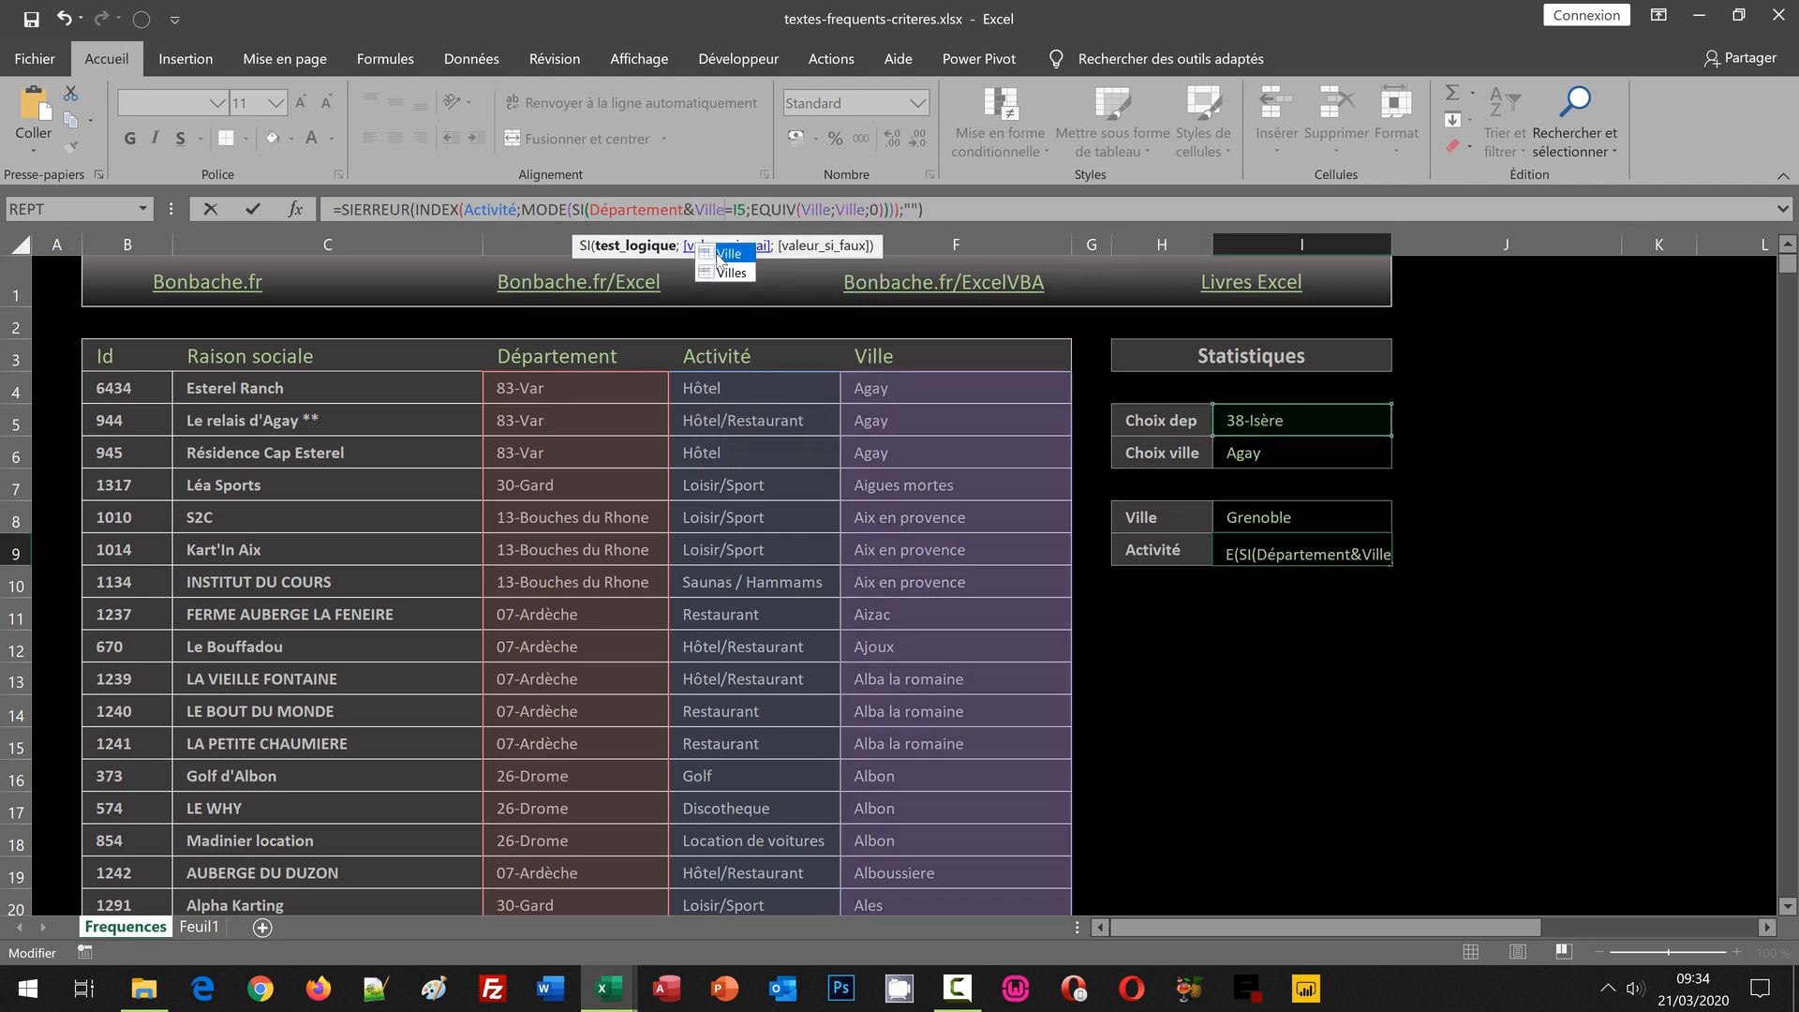
pyautogui.click(741, 208)
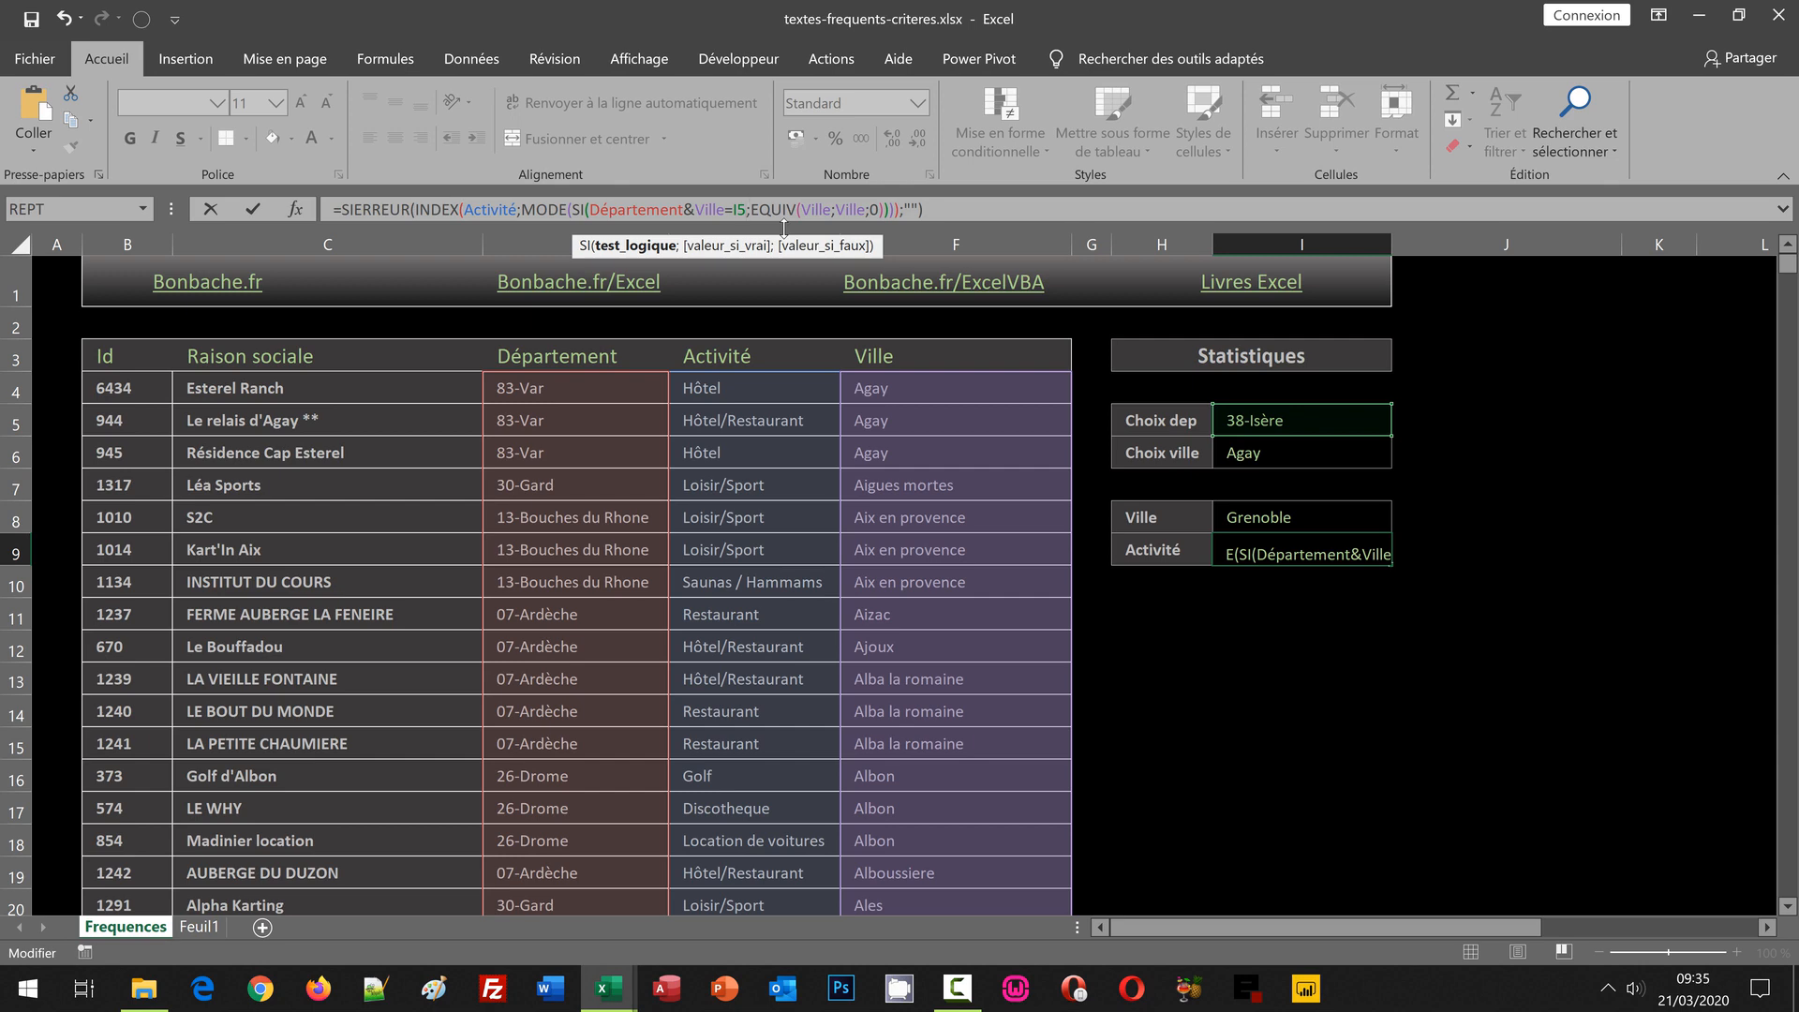
pyautogui.write('&')
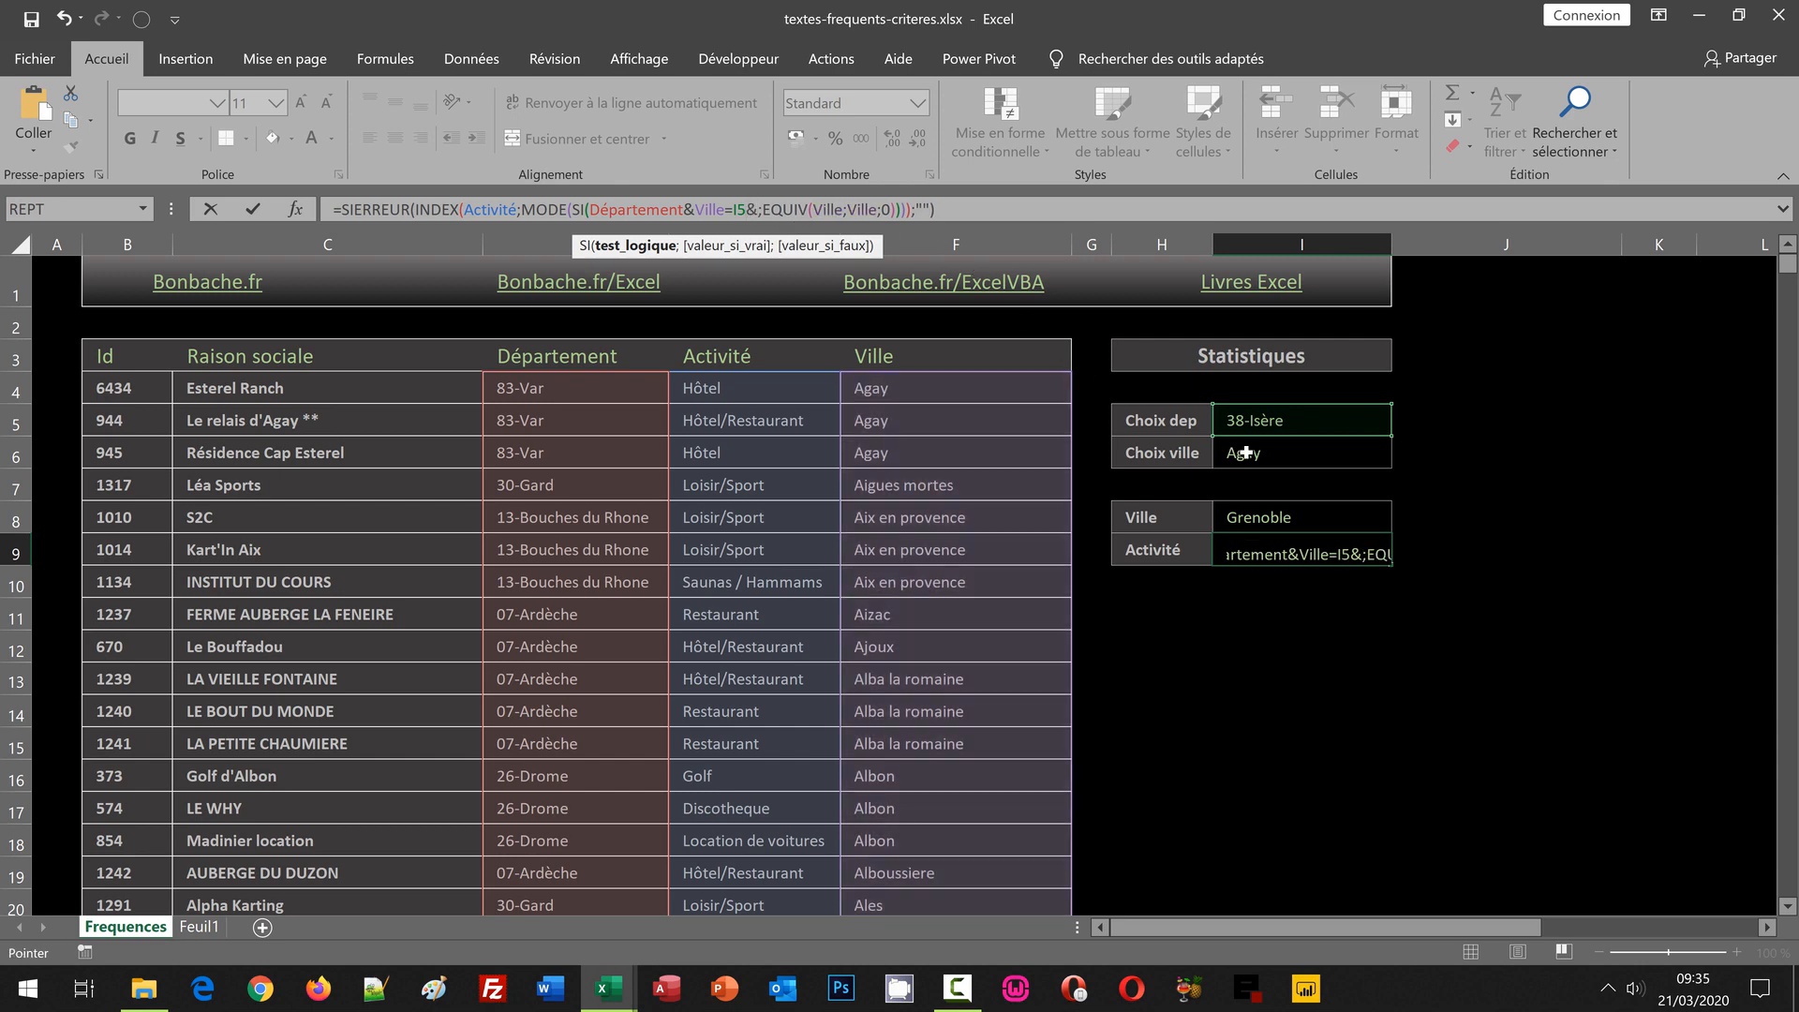
pyautogui.click(1246, 453)
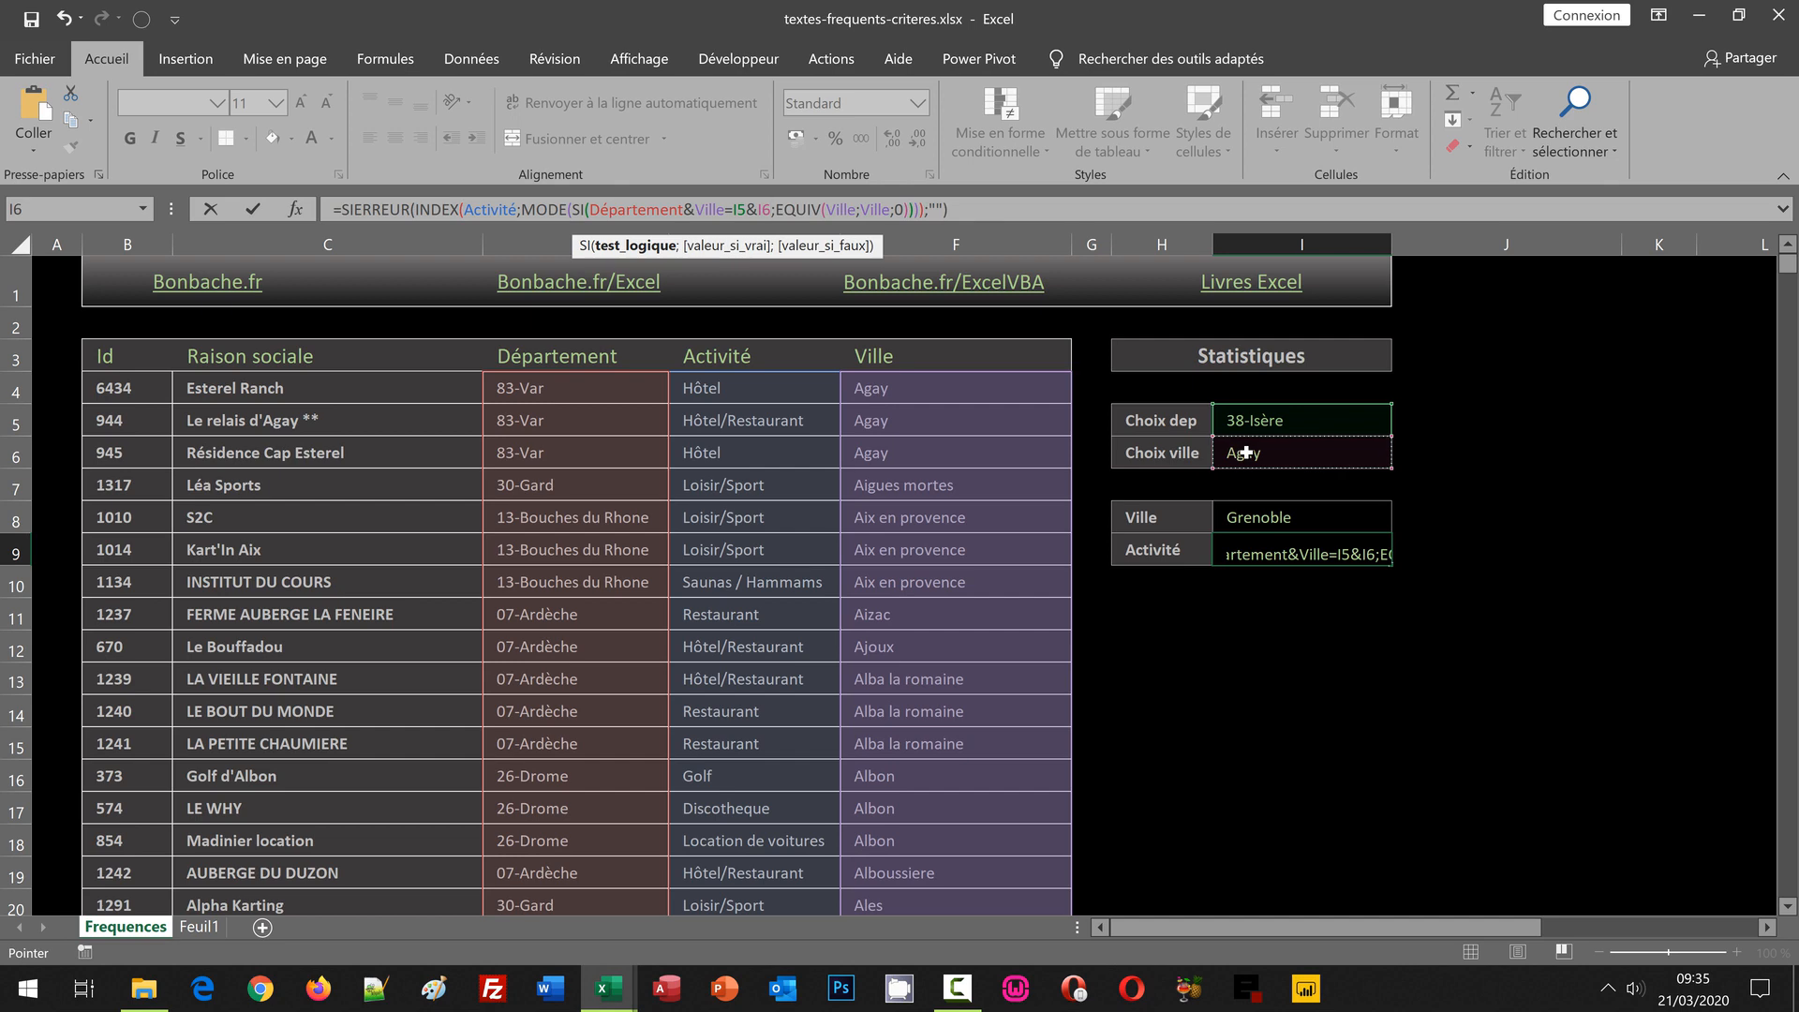
# Step: Replace both Ville ranges in the EQUIV function of the I9 formula with Activité and validate it as an array formula
pyautogui.doubleClick(840, 209)
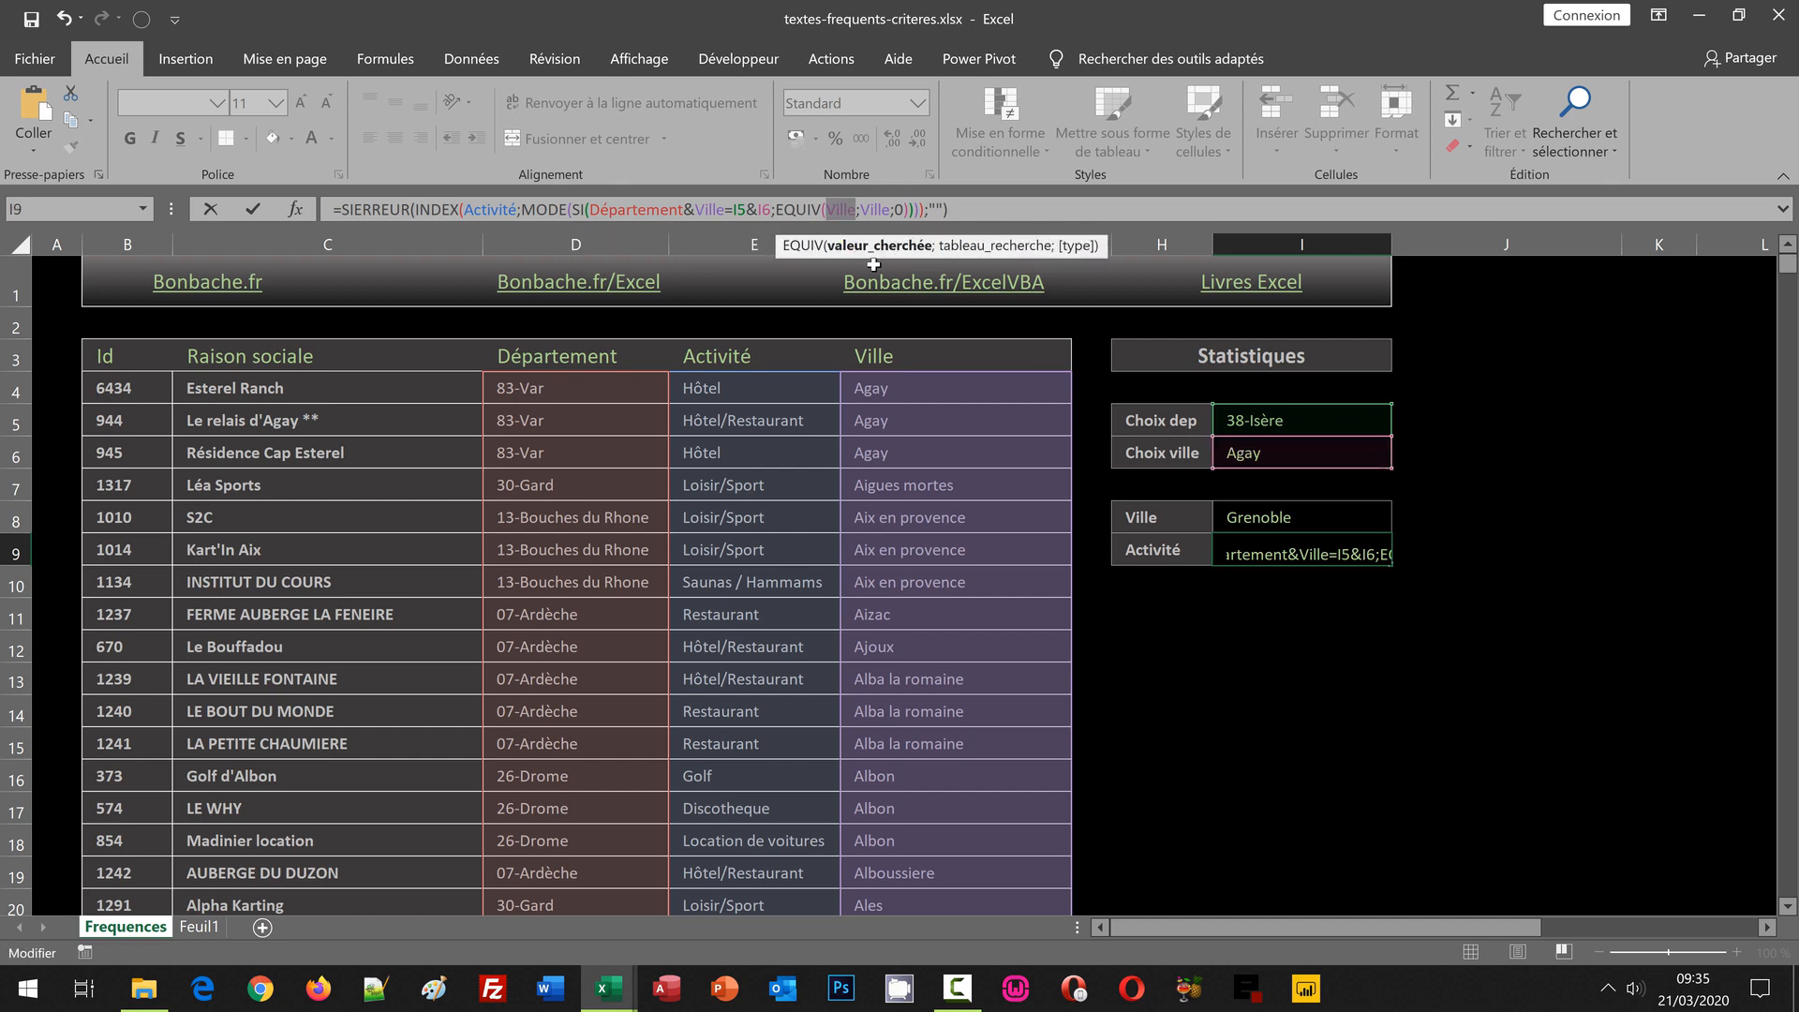
pyautogui.write('Activité')
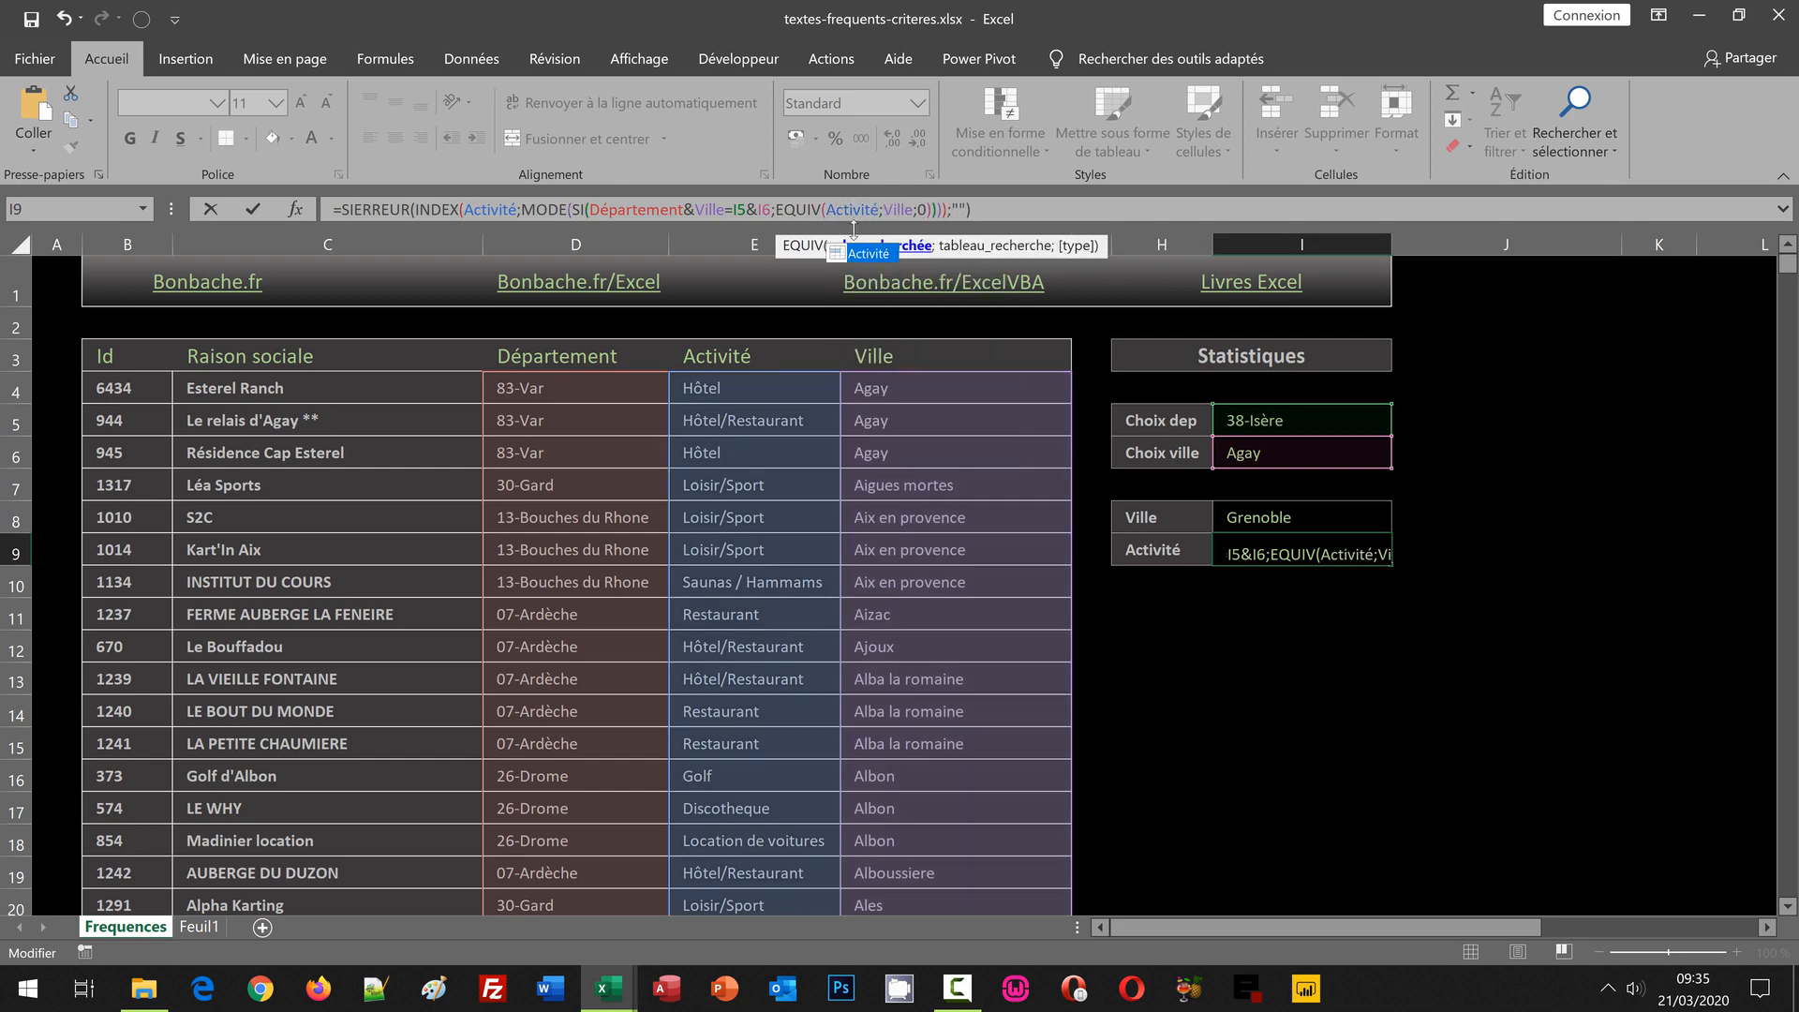
pyautogui.press('Tab')
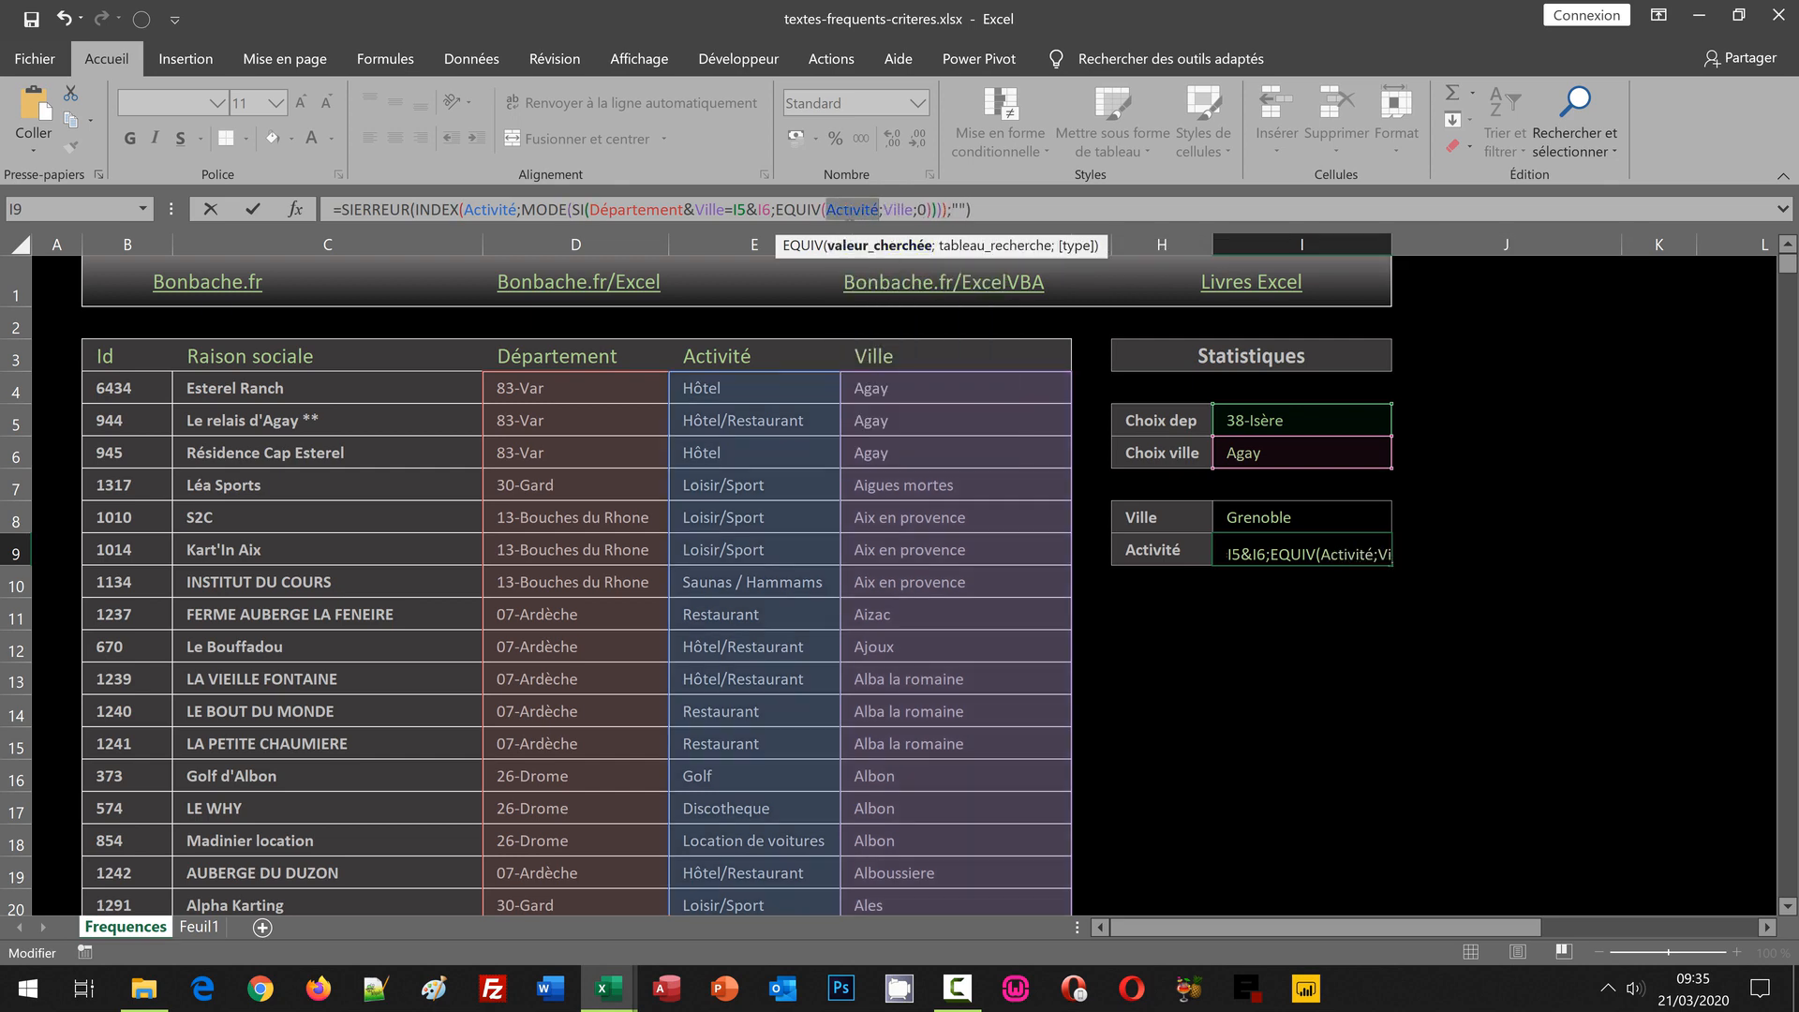
pyautogui.doubleClick(899, 210)
pyautogui.hotkey('ctrl', 'v')
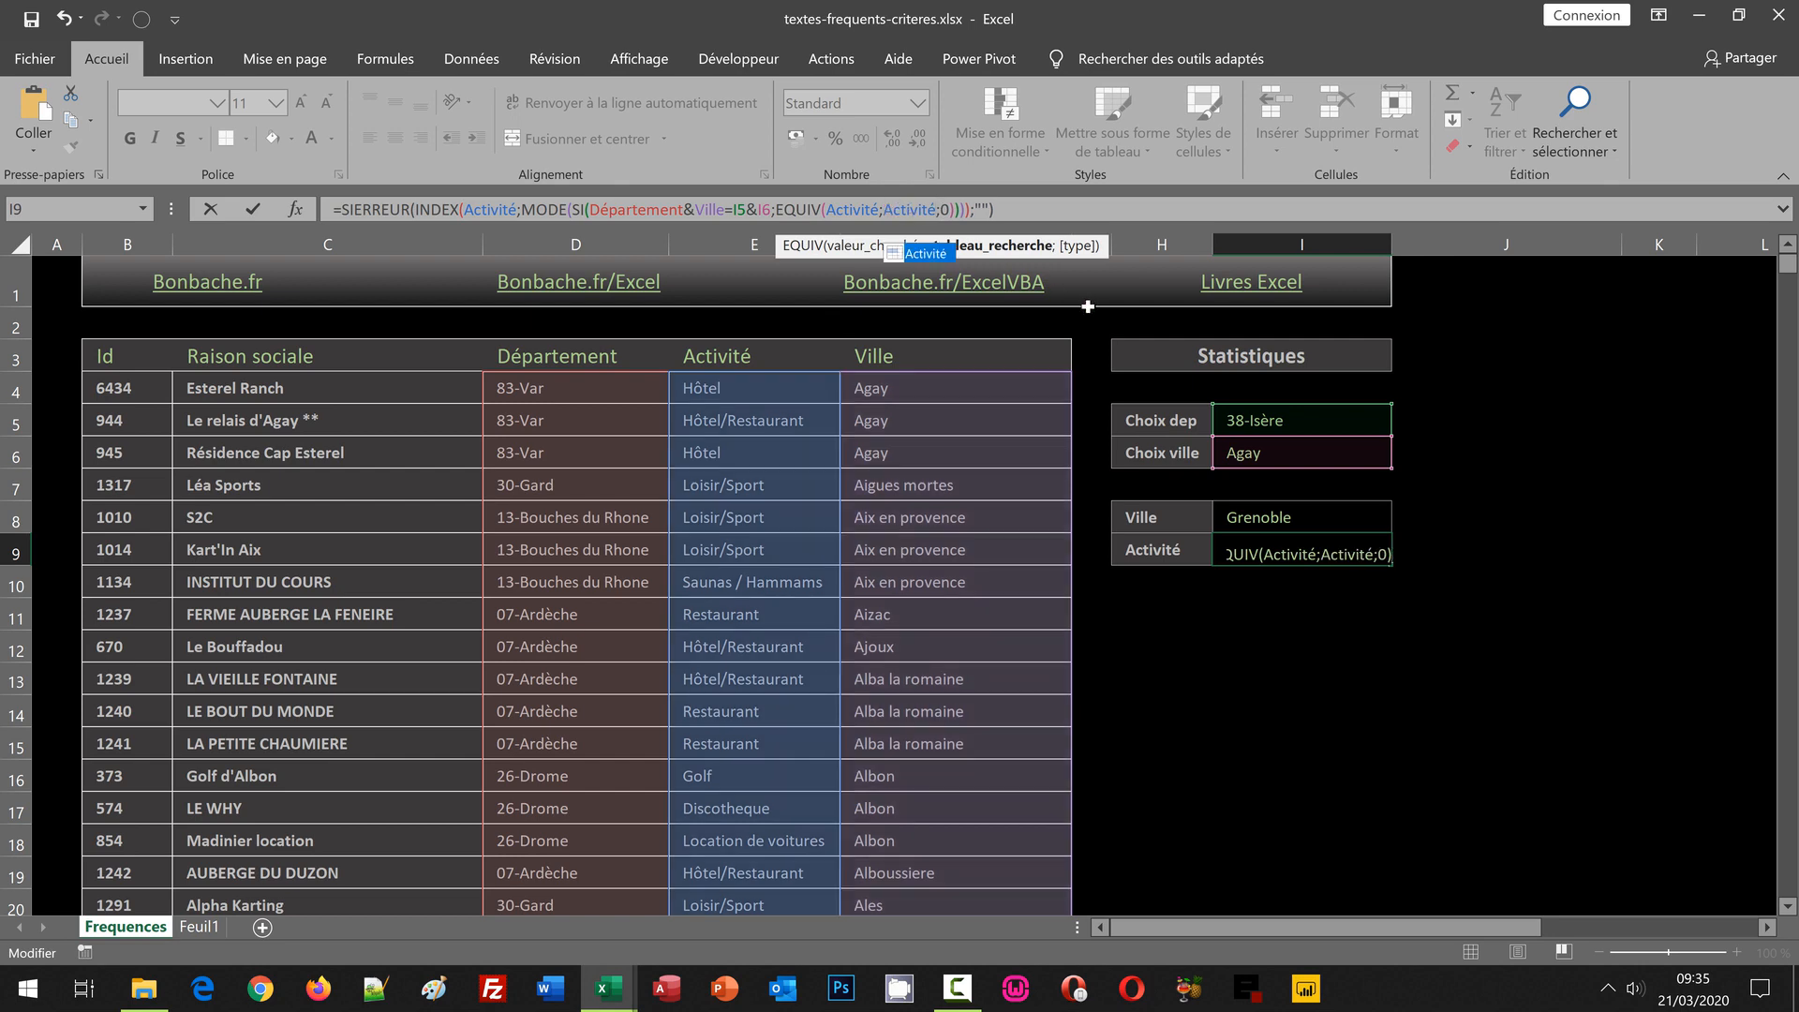
pyautogui.hotkey('ctrl', 'shift', 'Return')
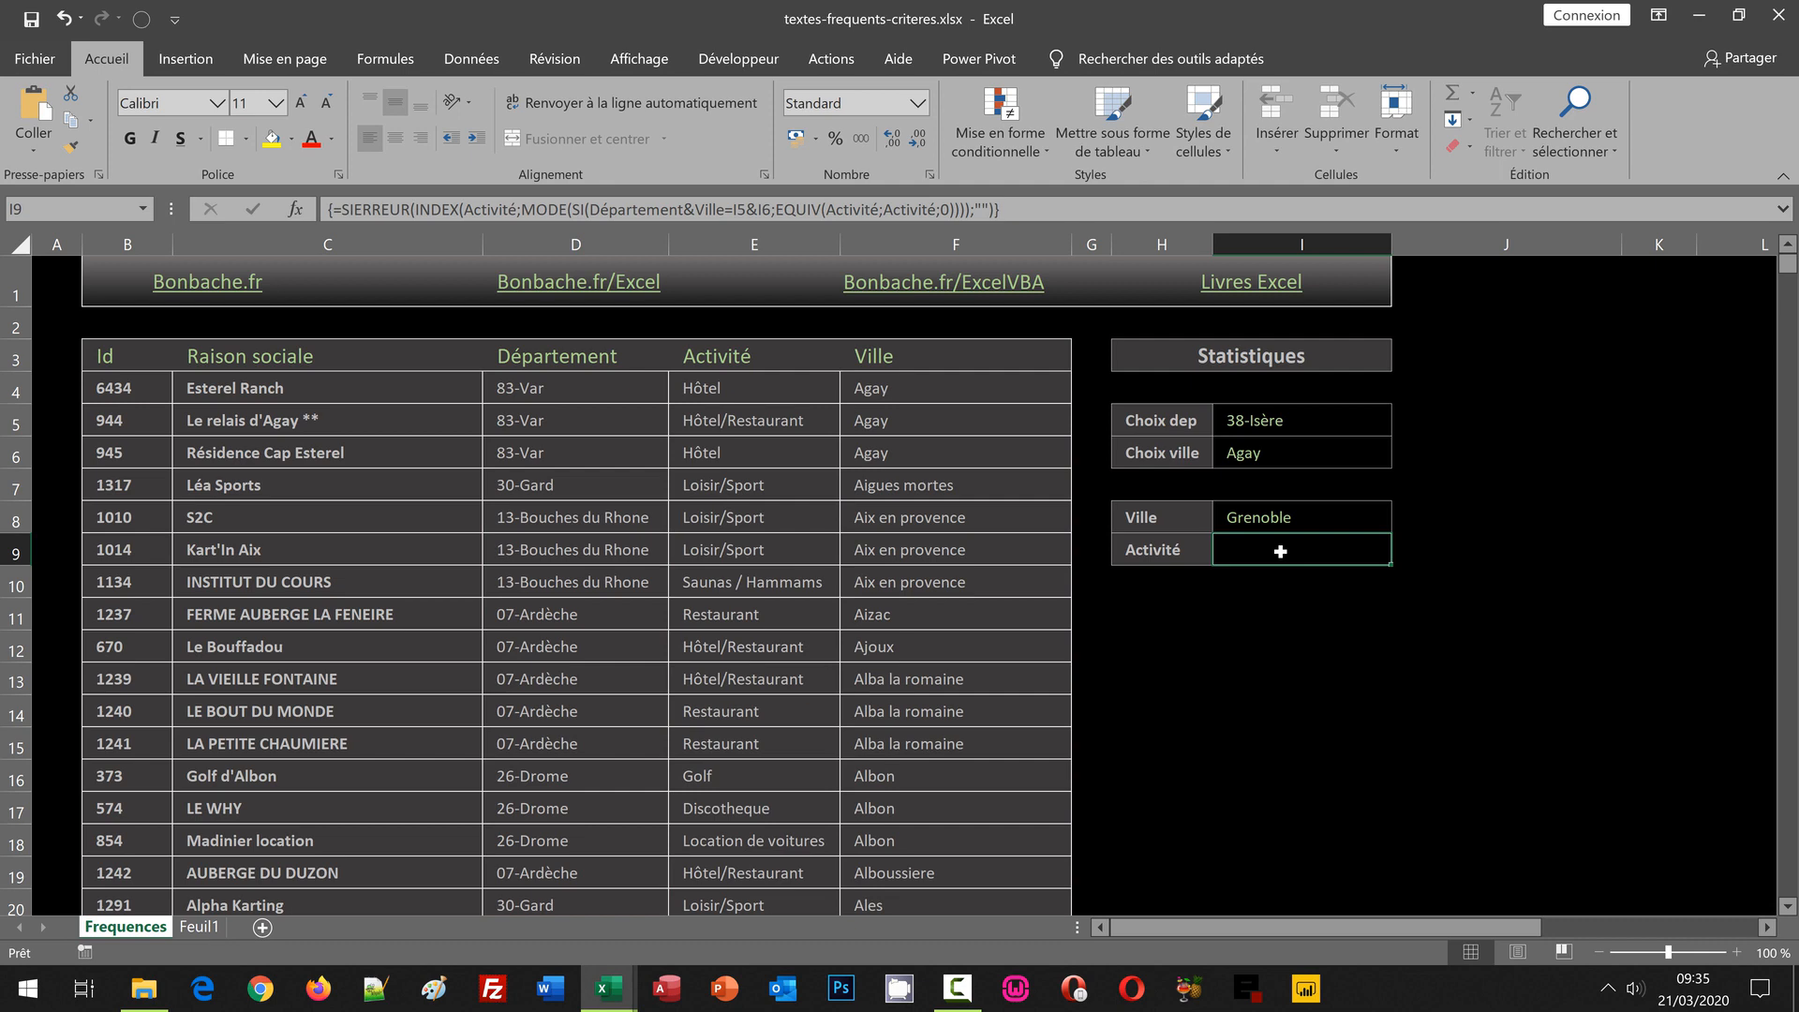
# Step: Set Choix ville to Bourgoin jallieu to test the Activité result formula
pyautogui.click(1249, 458)
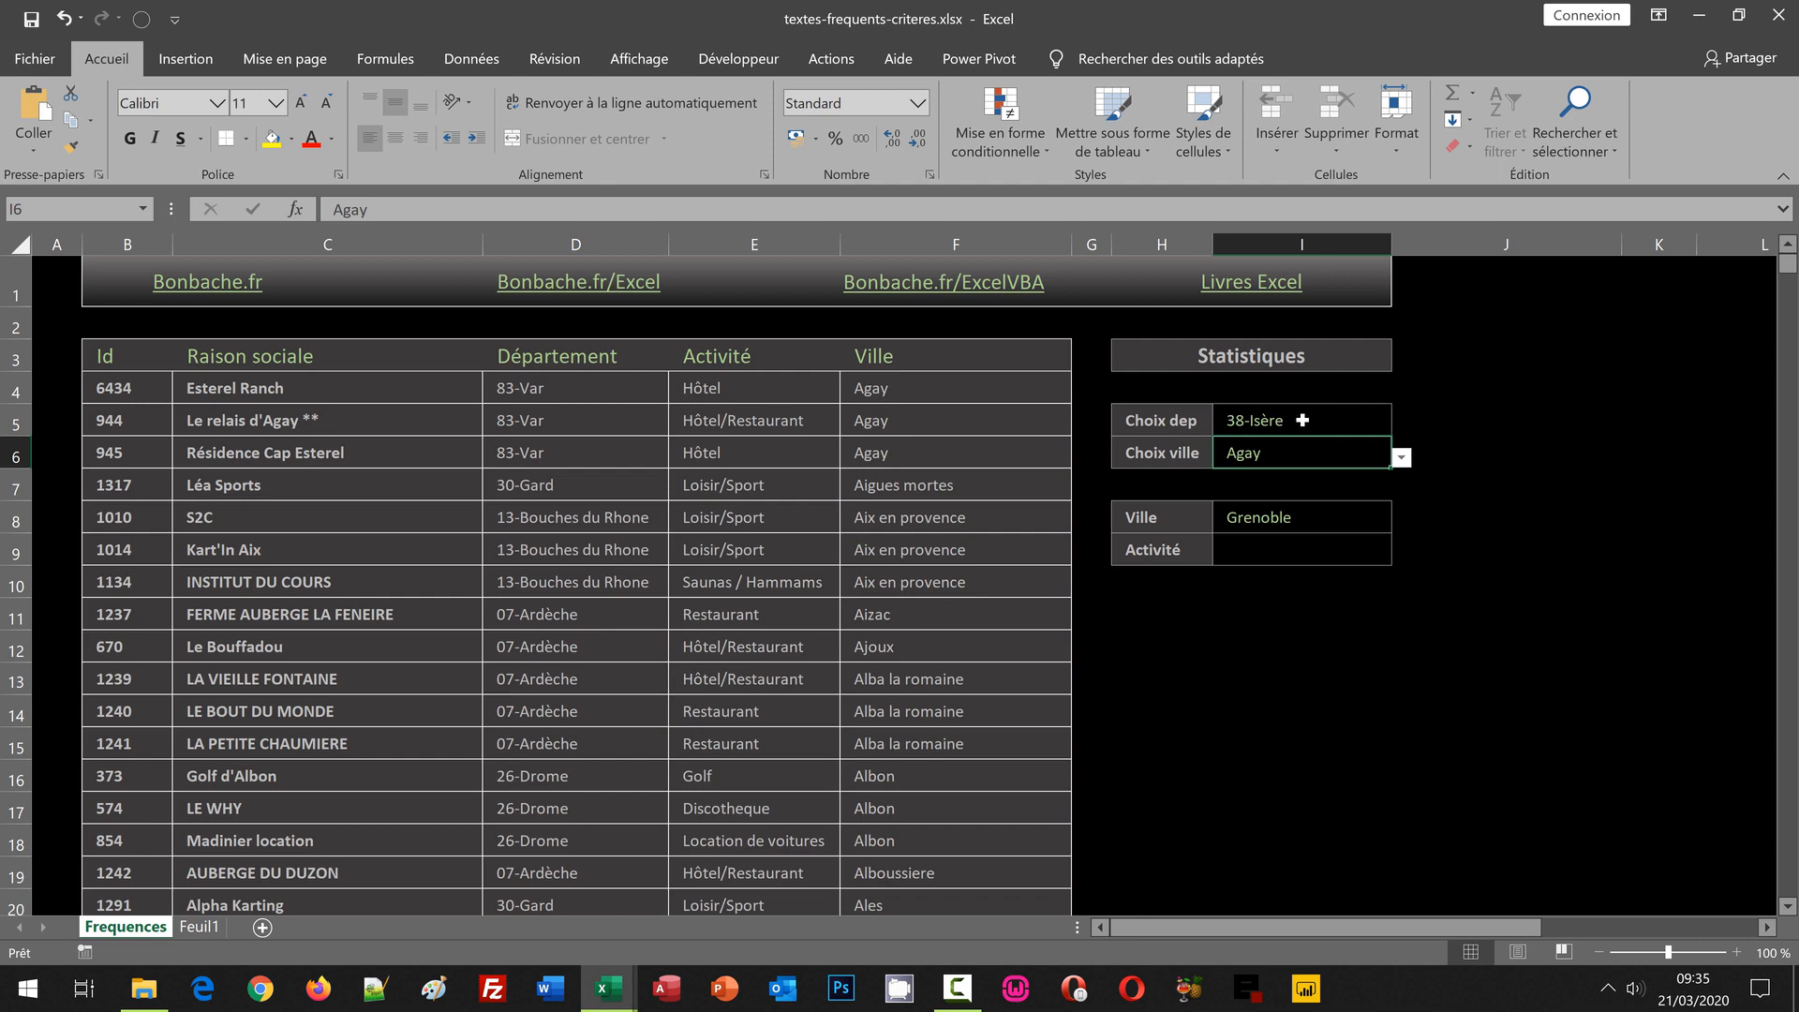
pyautogui.click(1401, 457)
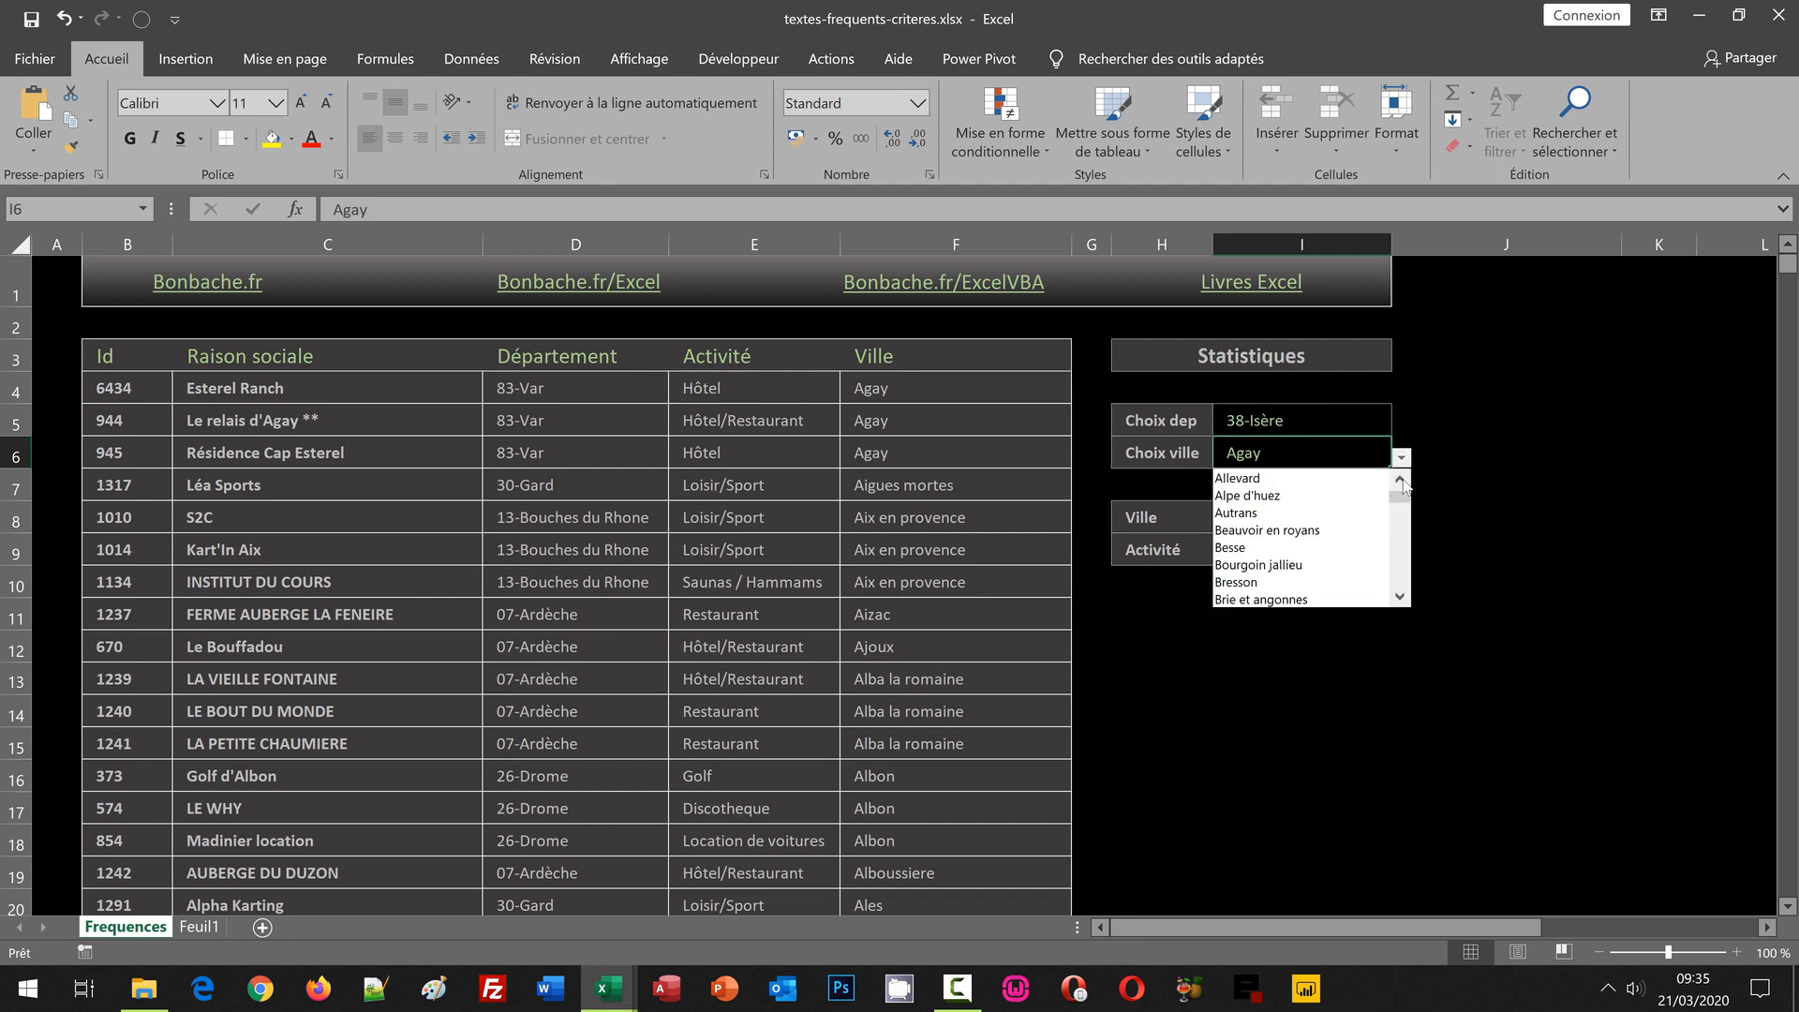
pyautogui.click(1350, 565)
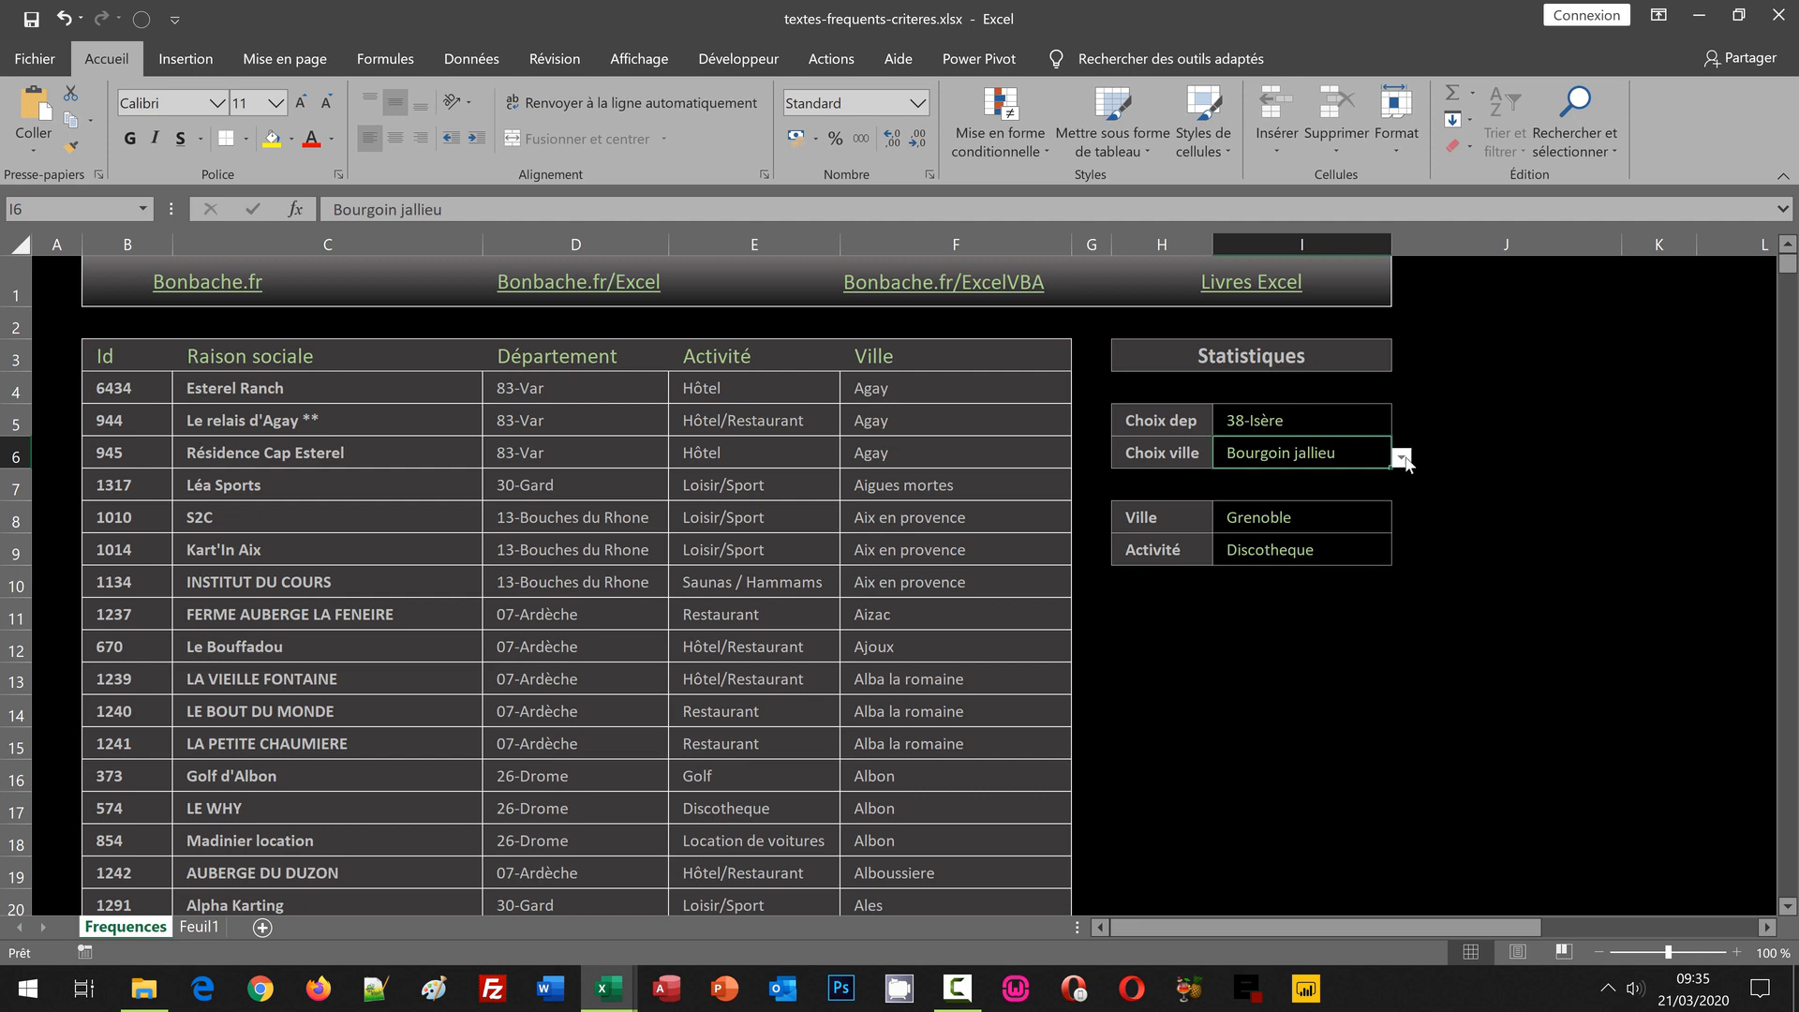
pyautogui.click(1402, 458)
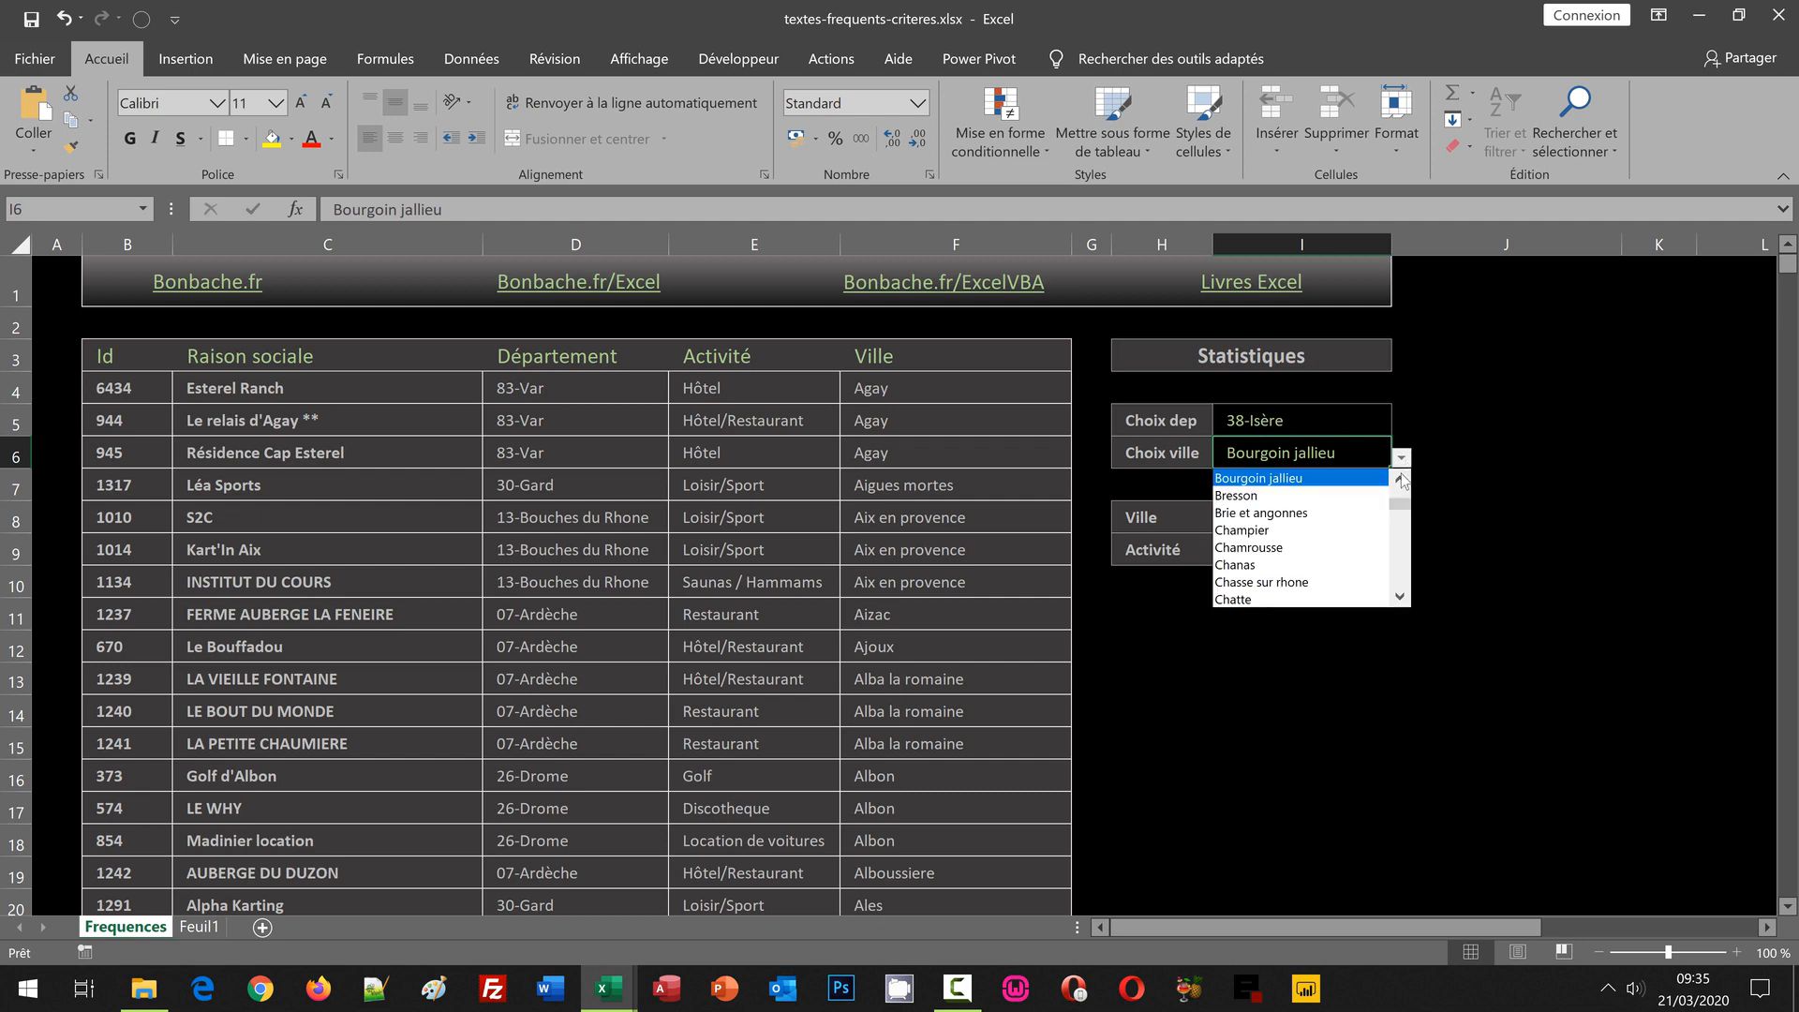
pyautogui.click(1402, 462)
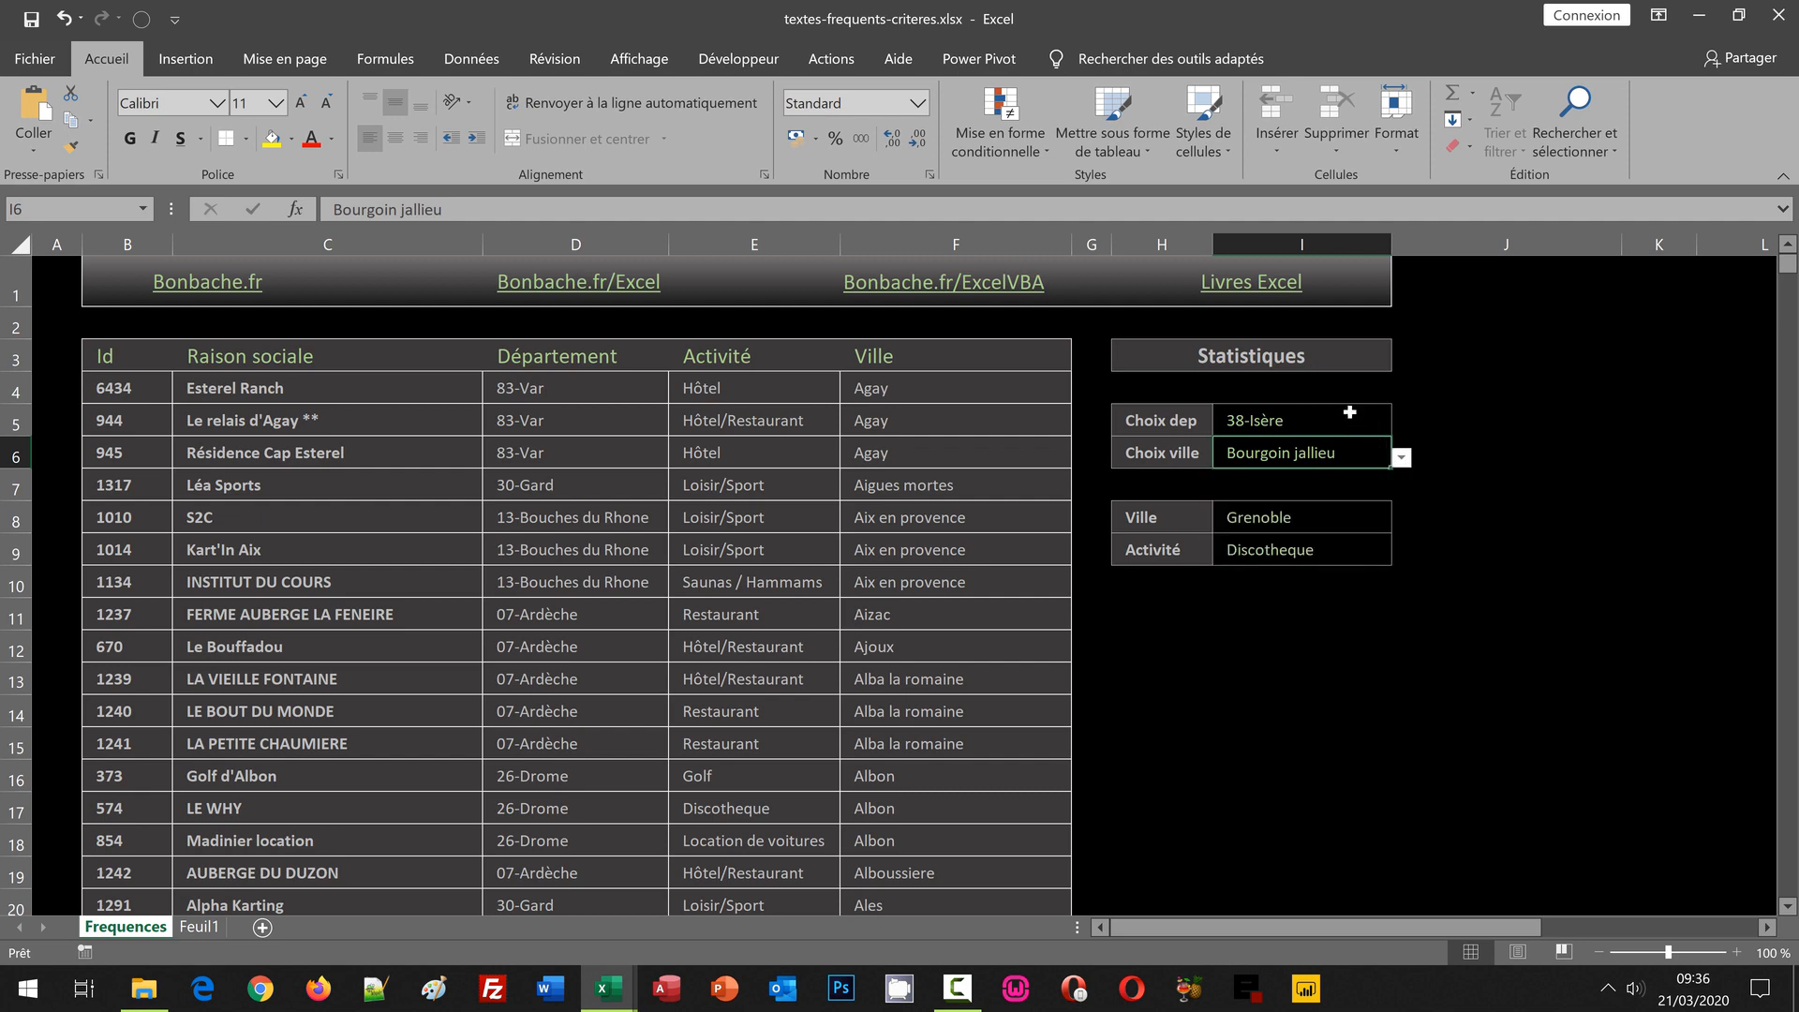
# Step: Set Choix dep to 83-Var and Choix ville to Agay to test both result formulas
pyautogui.click(1351, 421)
pyautogui.click(1402, 426)
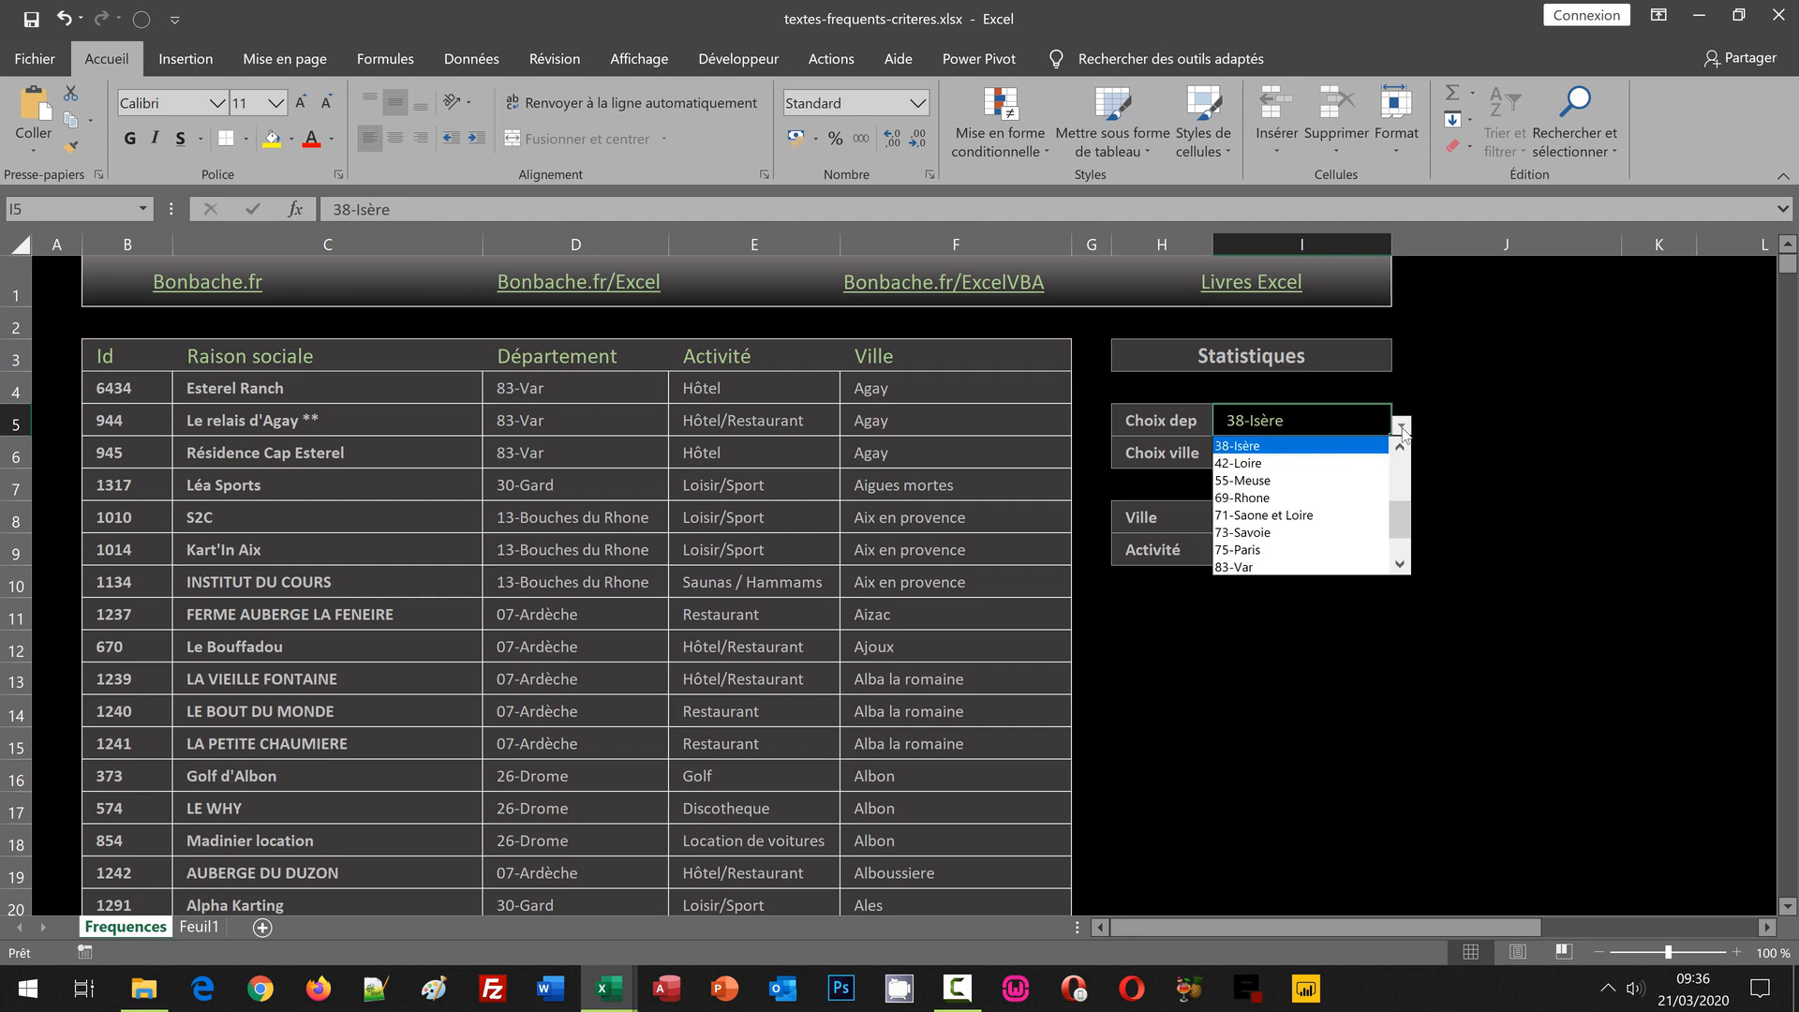
pyautogui.scroll(-2, 1312, 525)
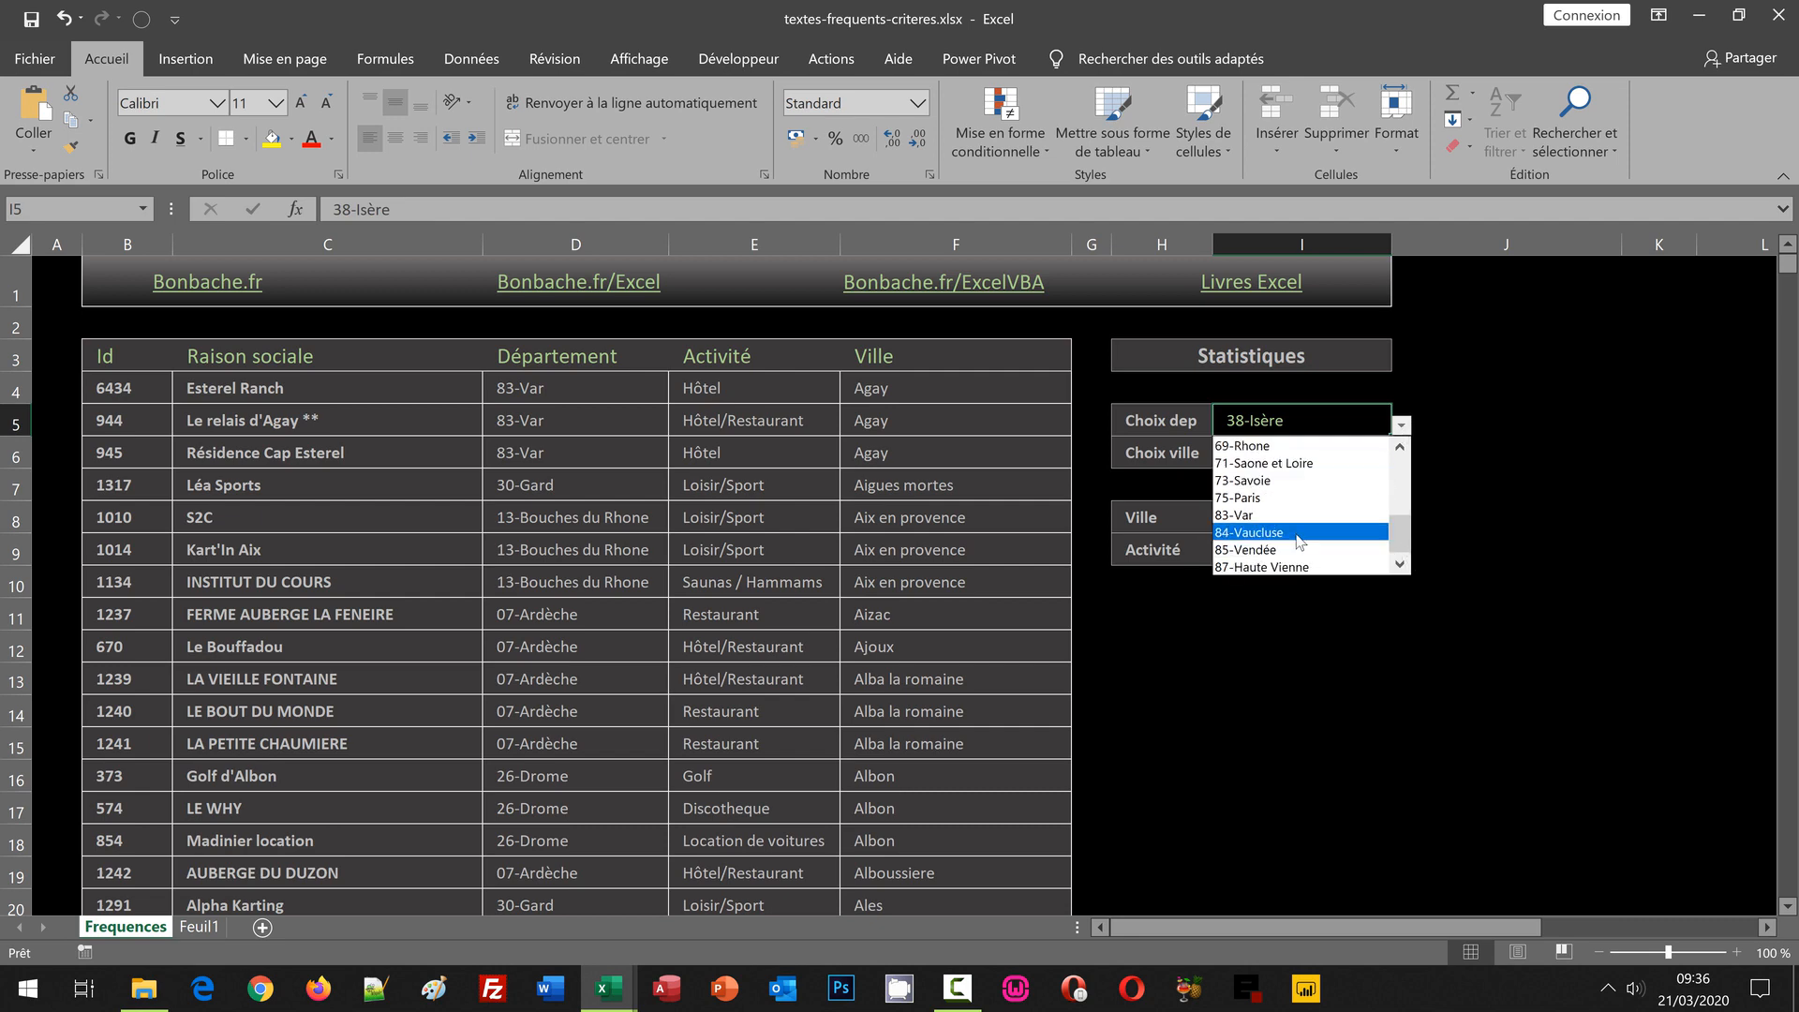
pyautogui.click(1263, 516)
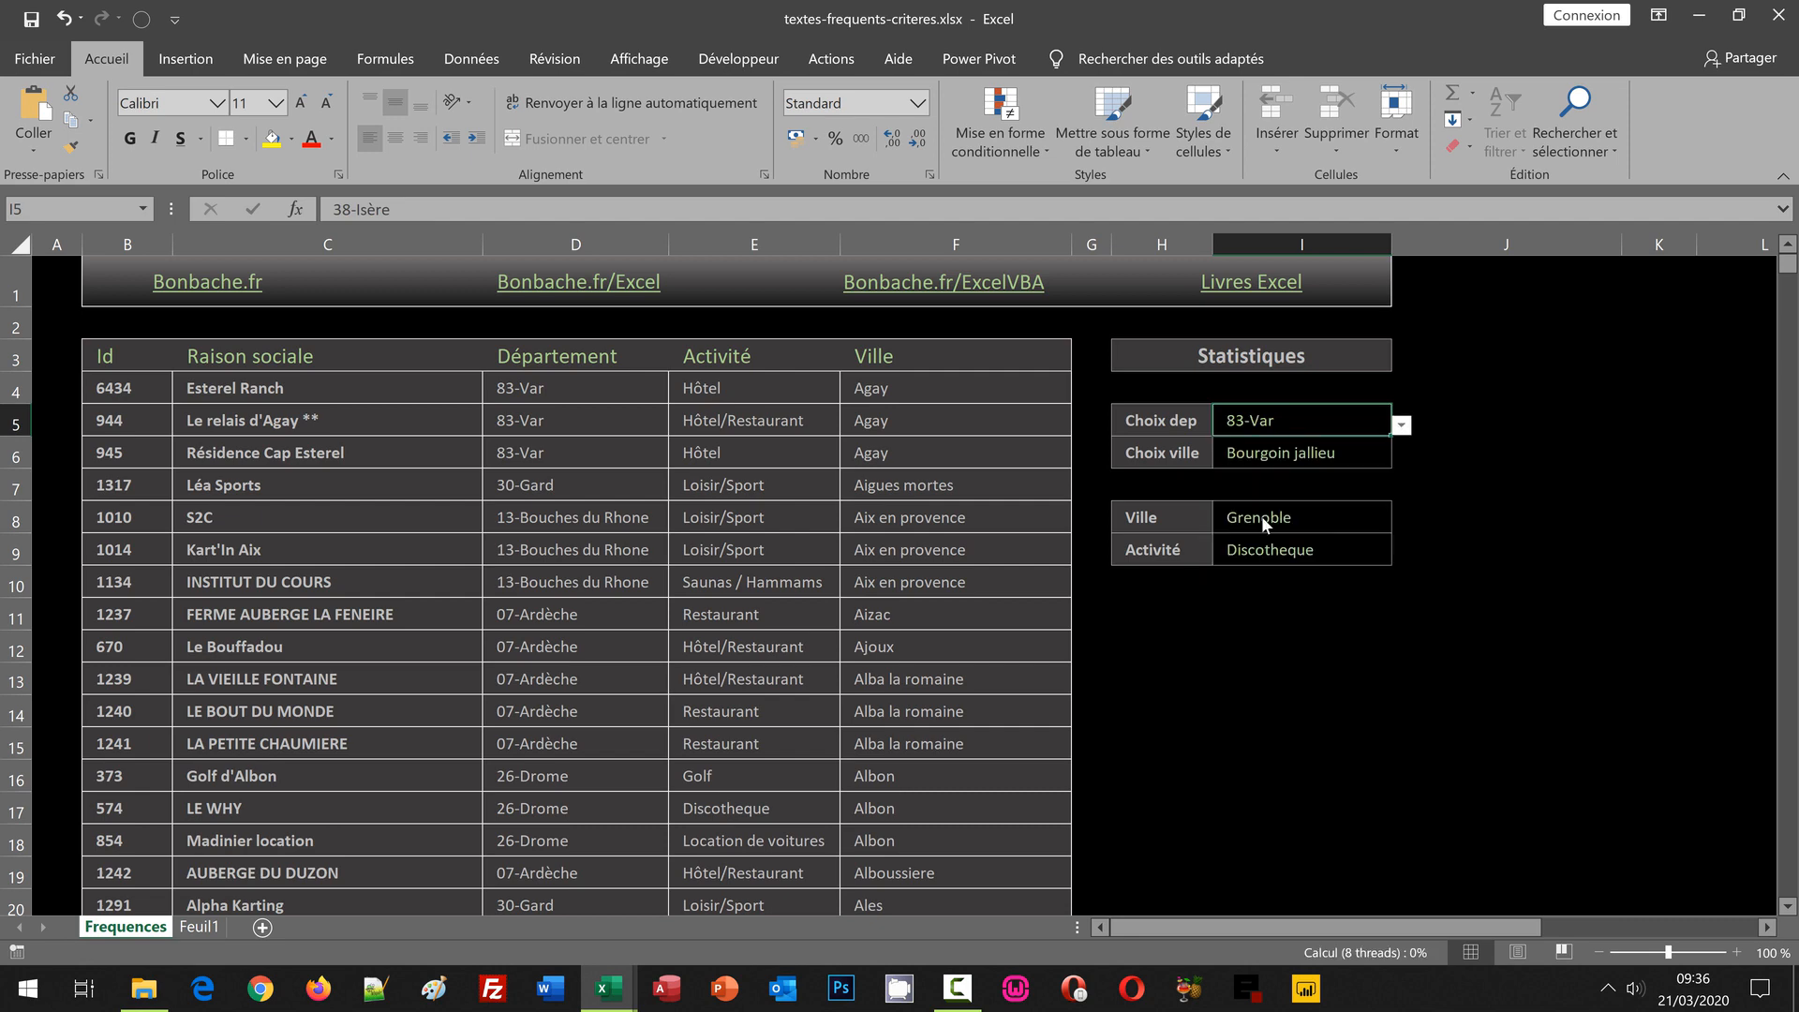
pyautogui.click(1331, 455)
pyautogui.click(1402, 457)
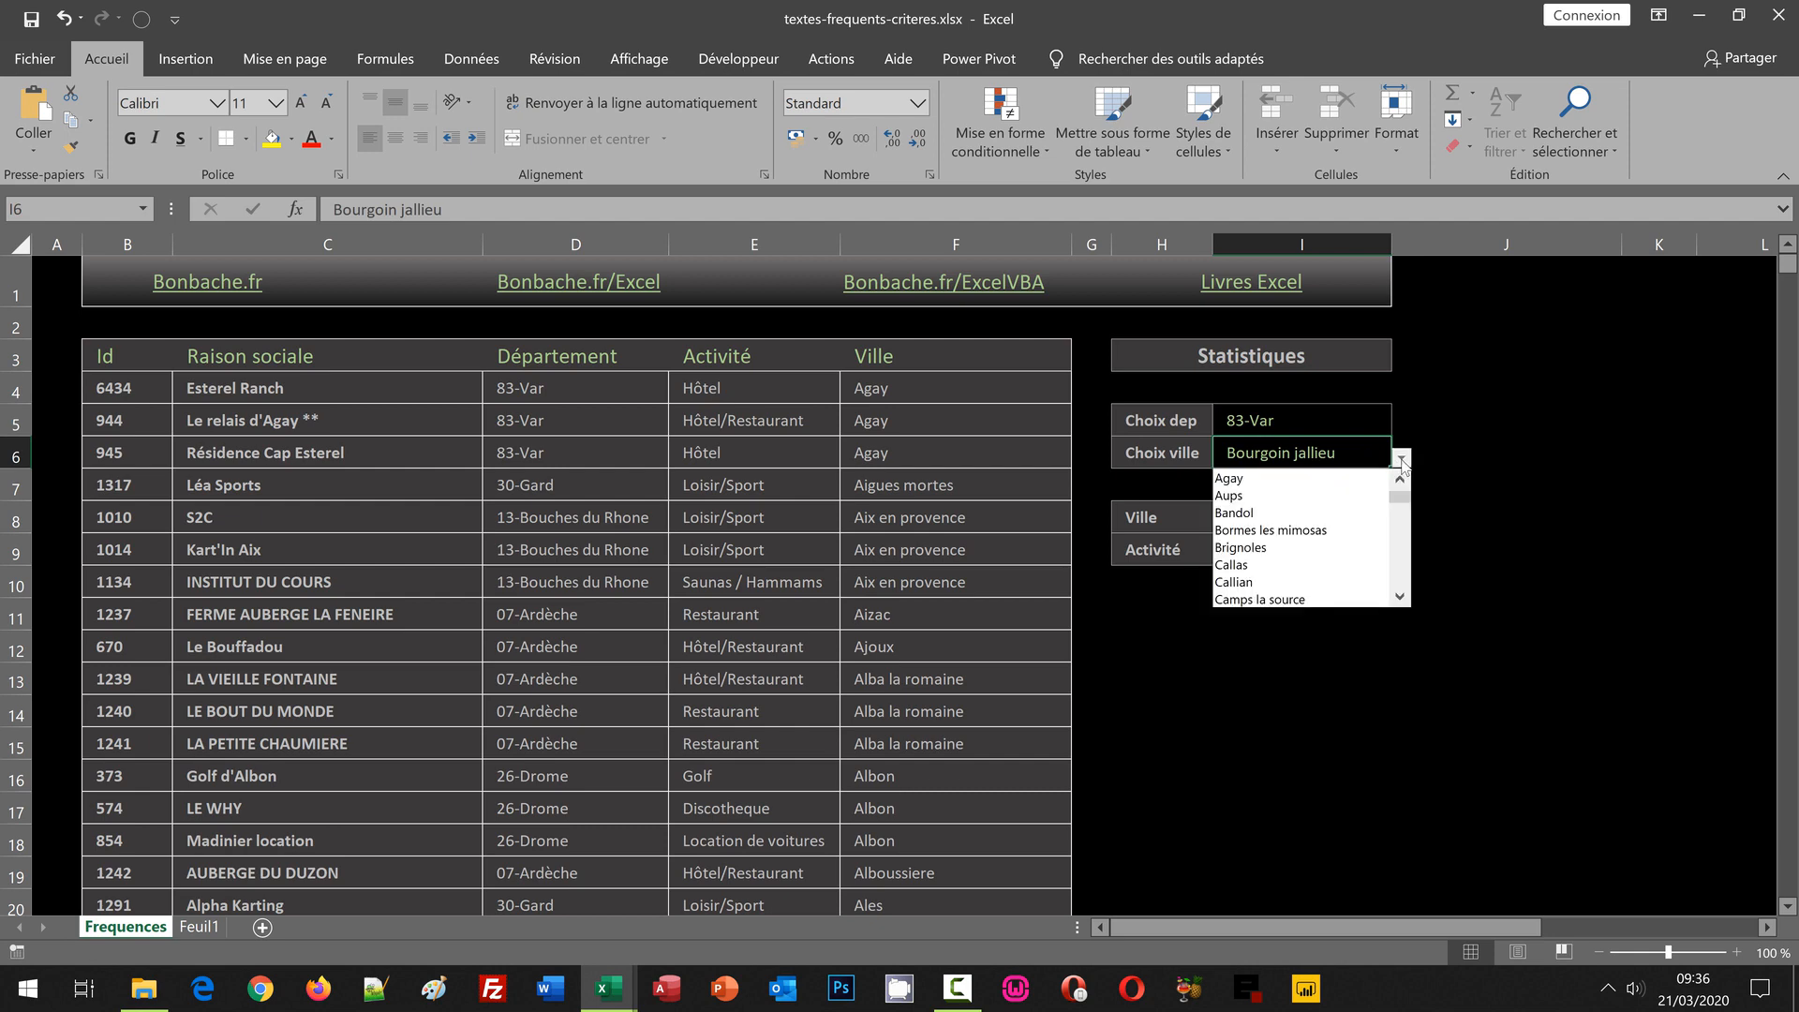
pyautogui.click(1387, 478)
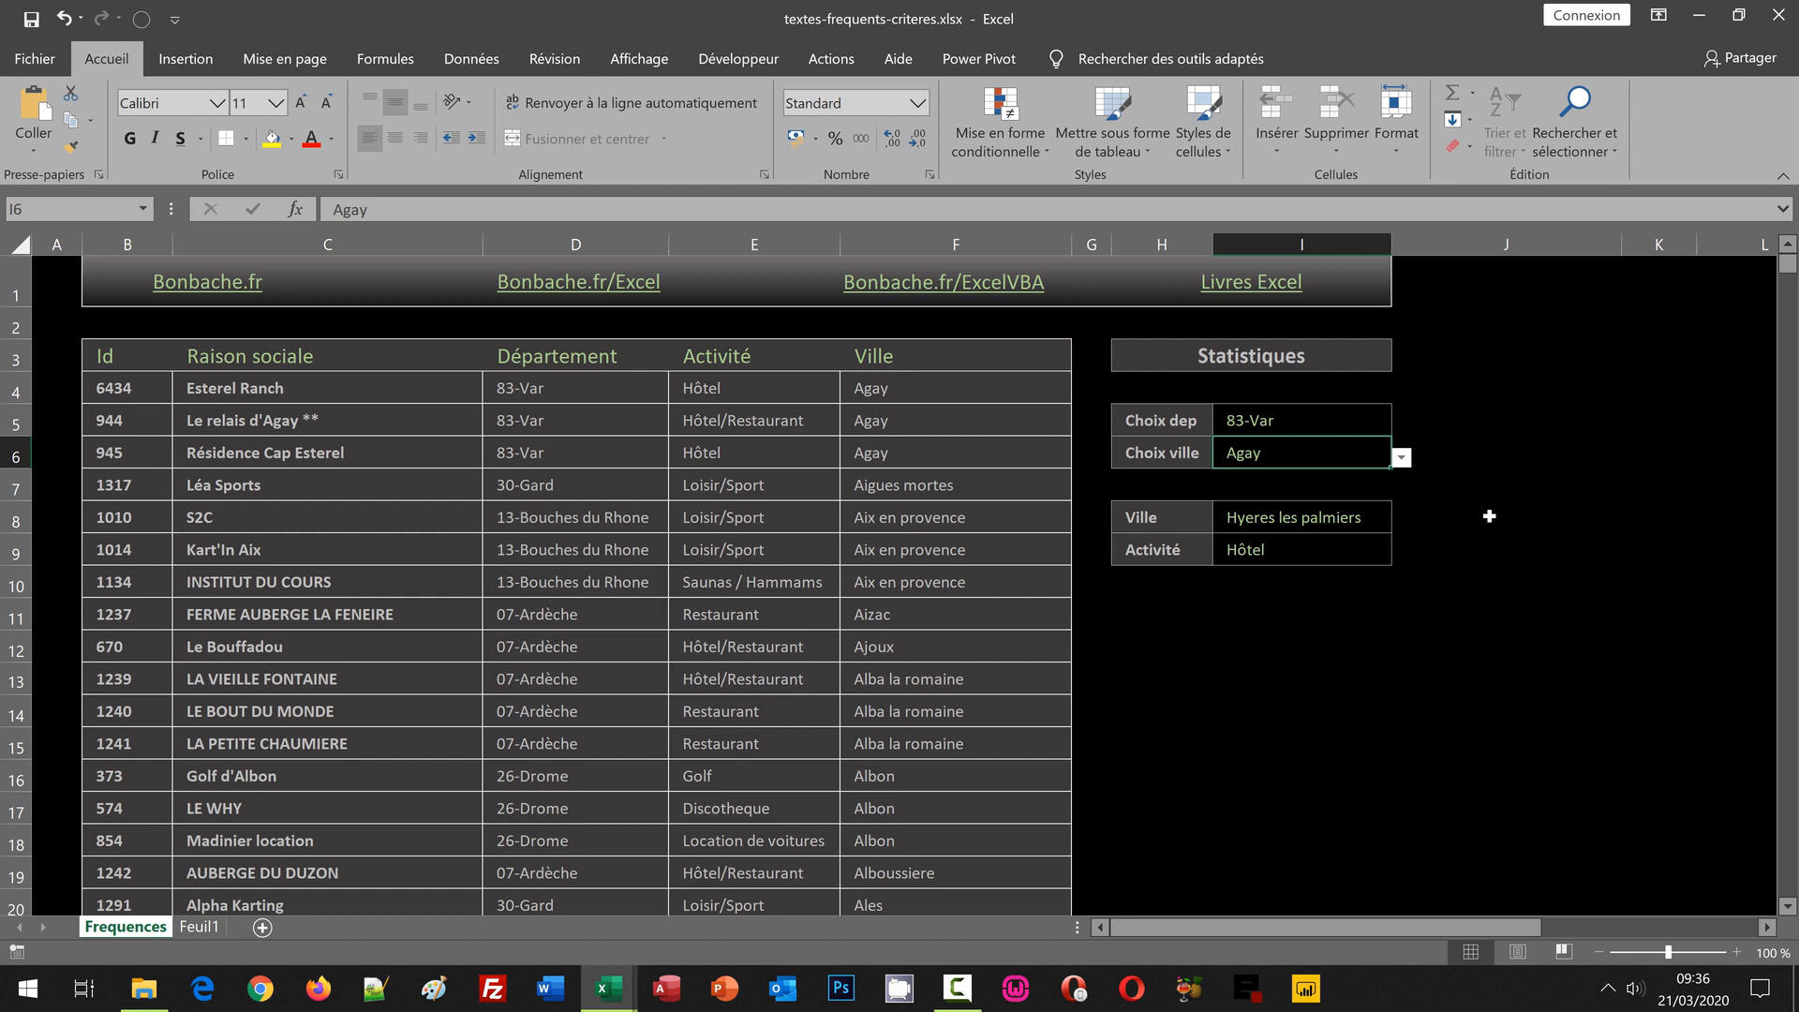
# Step: Set Choix dep to 07-Ardèche and Choix ville to Alba la romaine
pyautogui.click(1358, 422)
pyautogui.click(1402, 429)
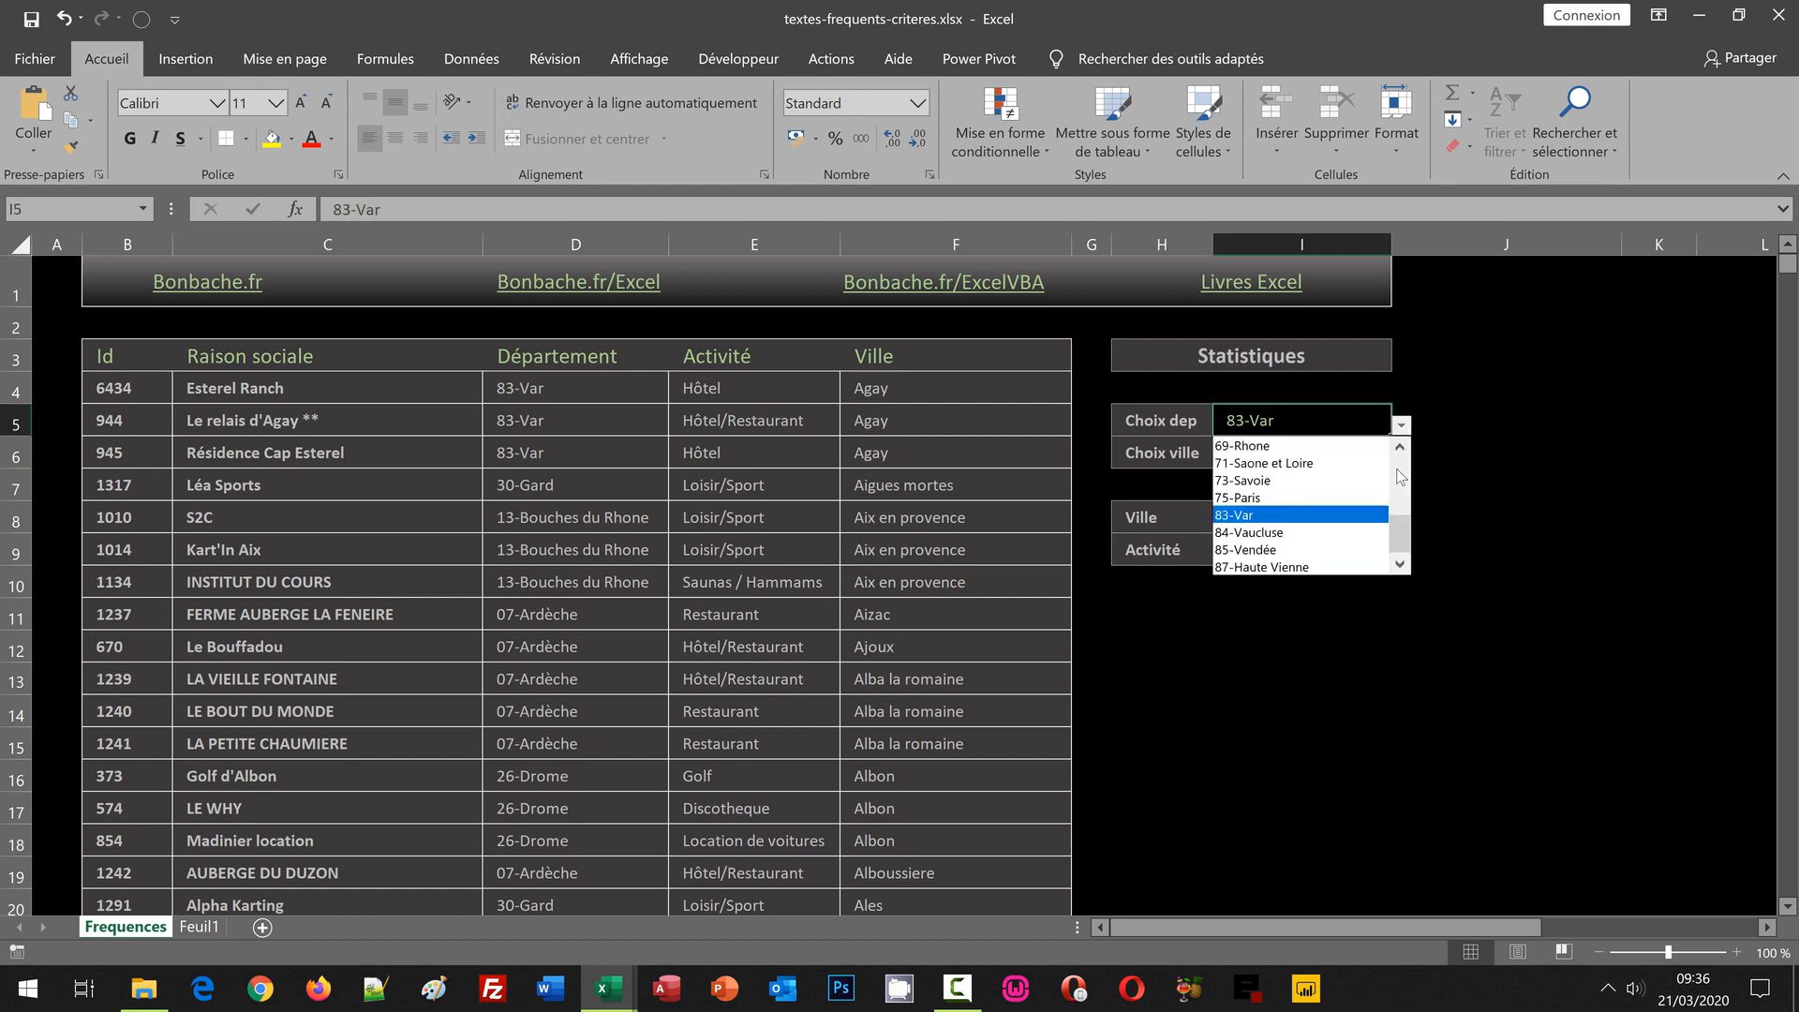
pyautogui.scroll(5, 1359, 497)
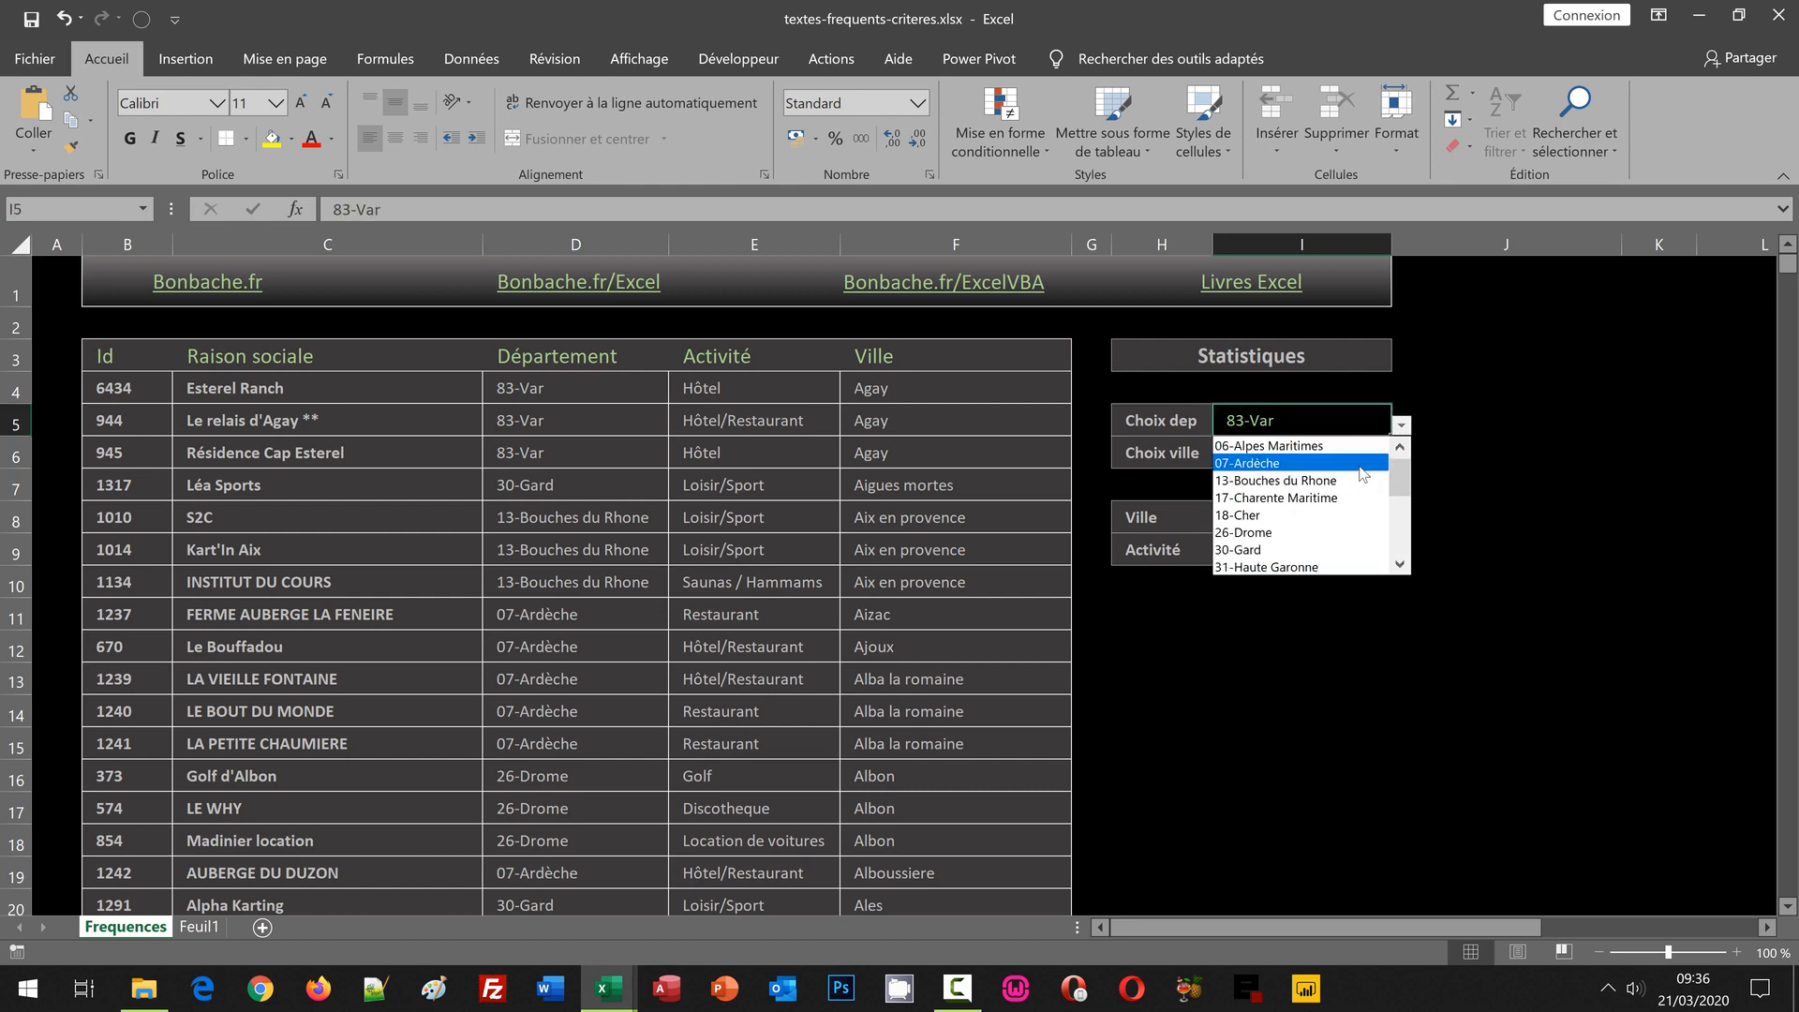
pyautogui.click(1360, 466)
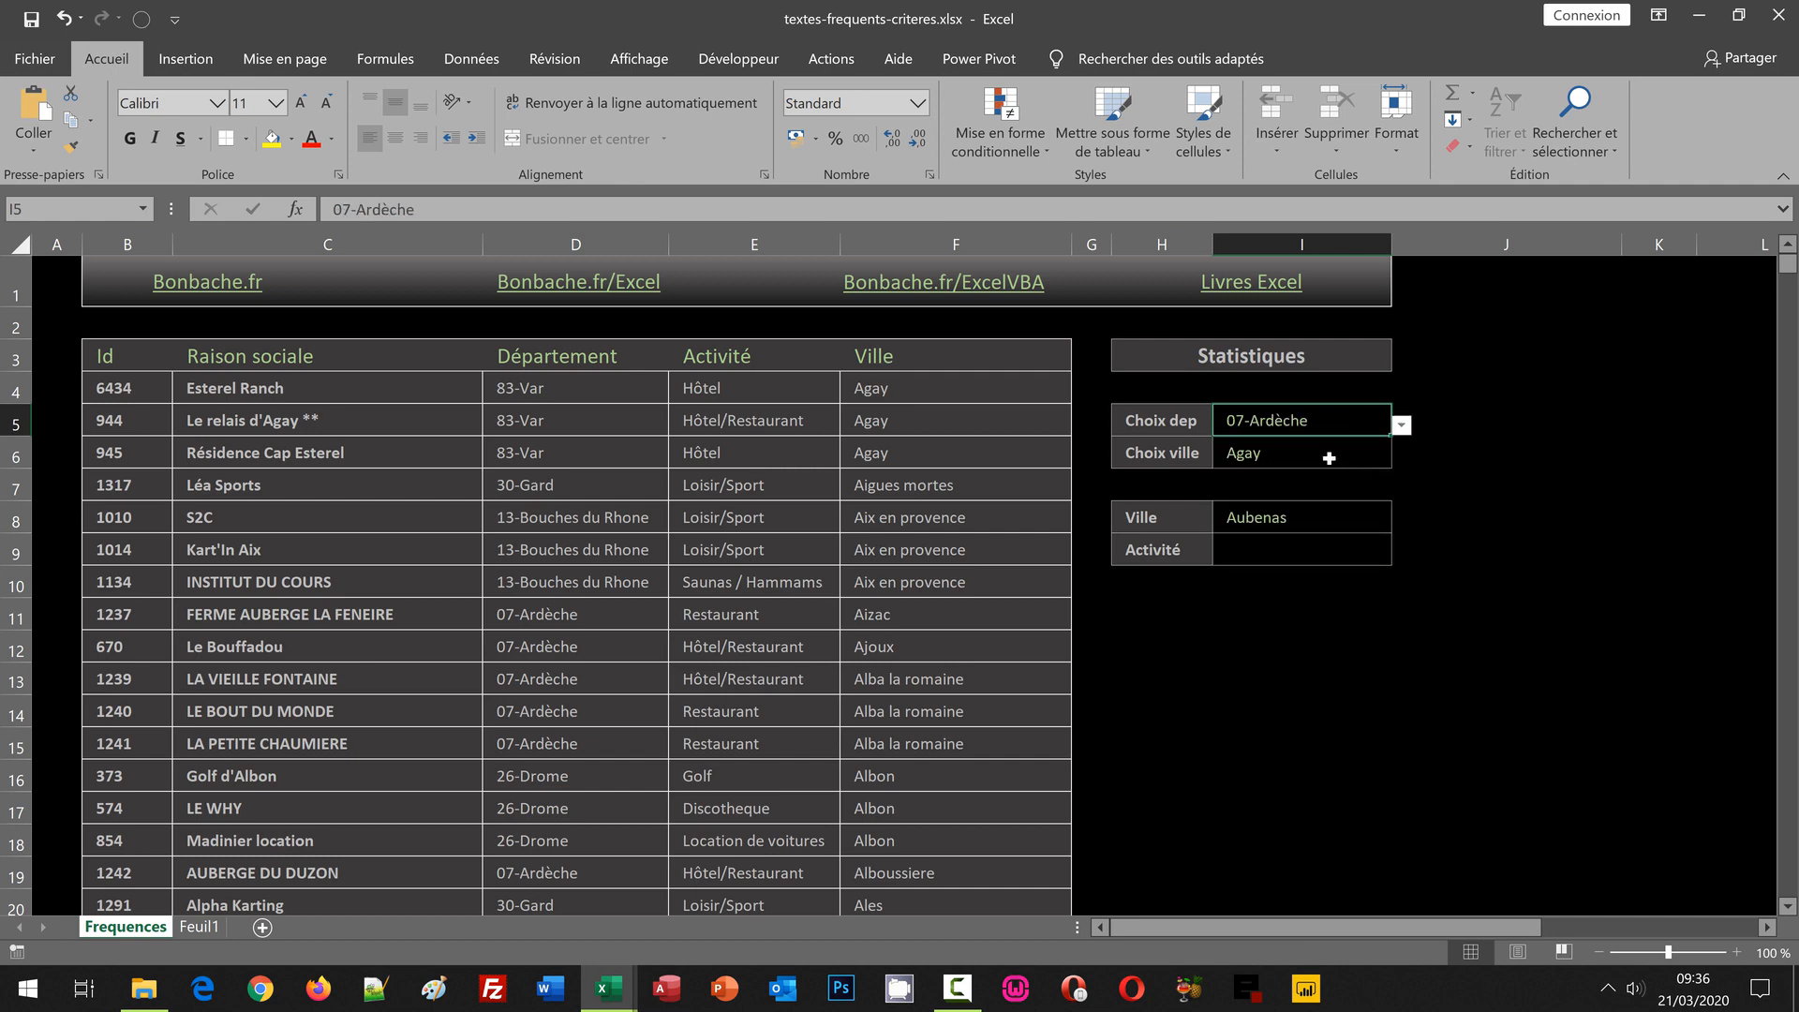
pyautogui.click(1329, 458)
pyautogui.click(1400, 460)
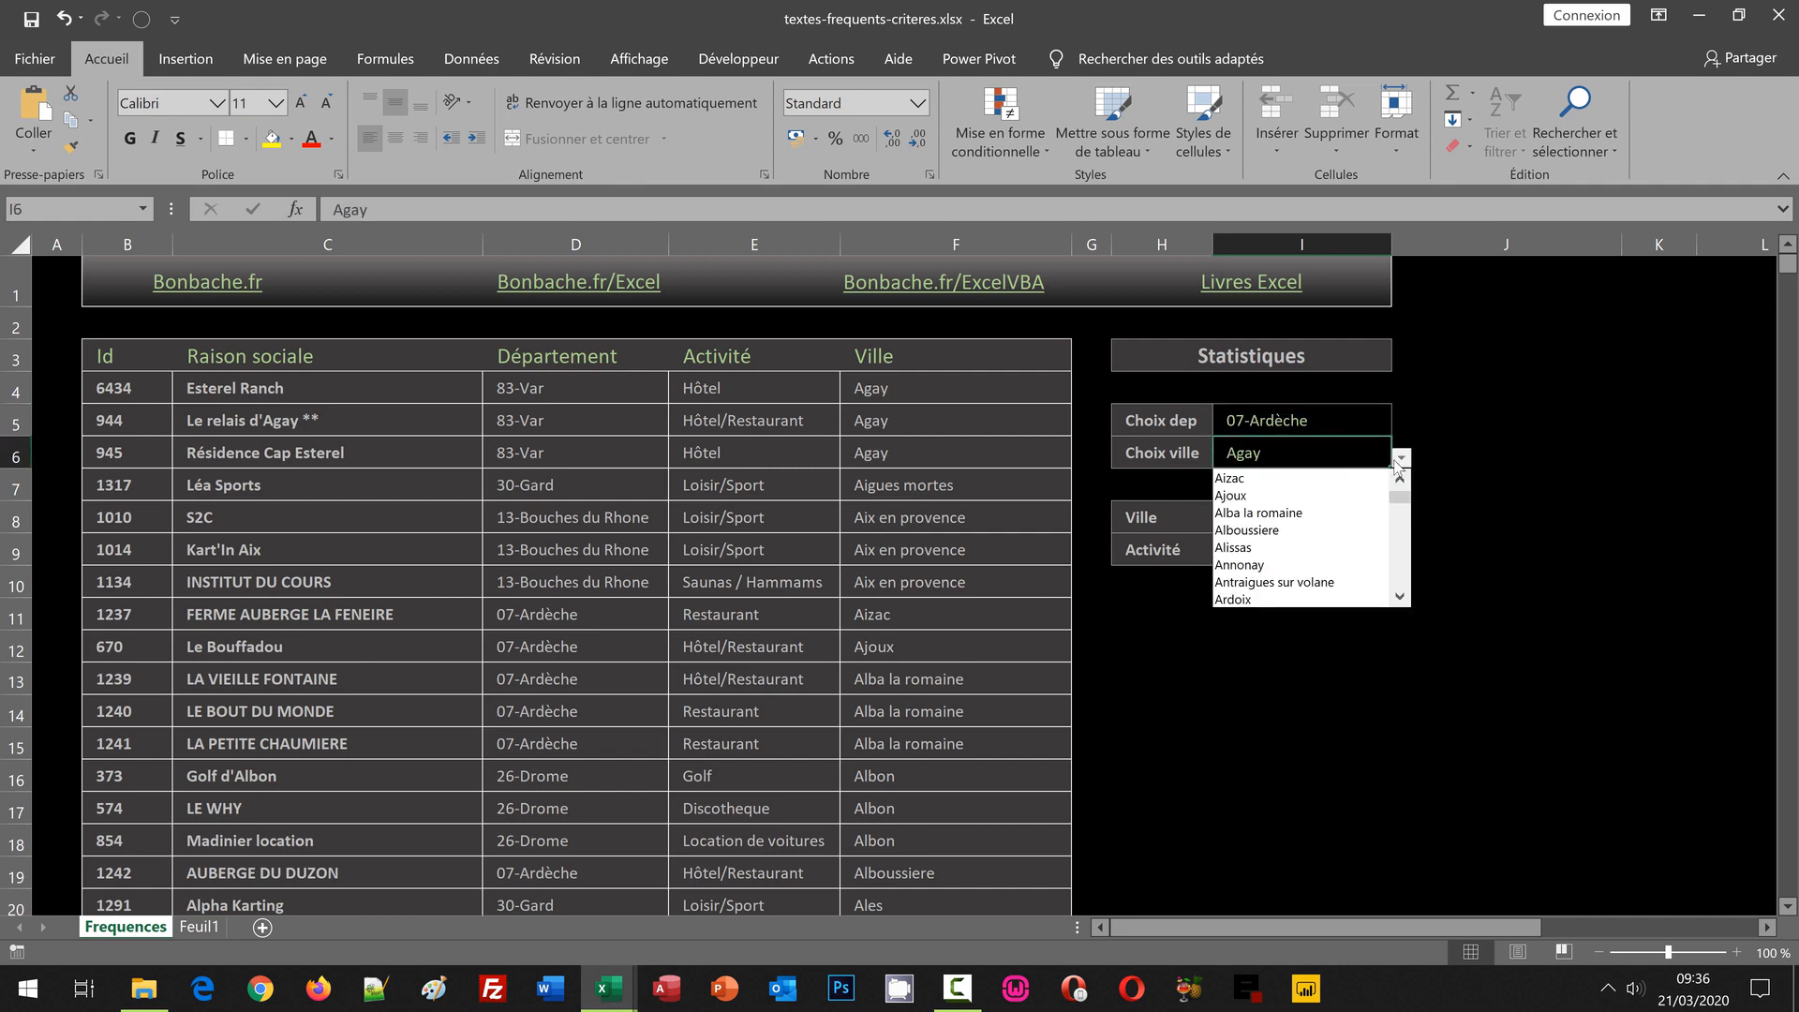
pyautogui.click(1312, 513)
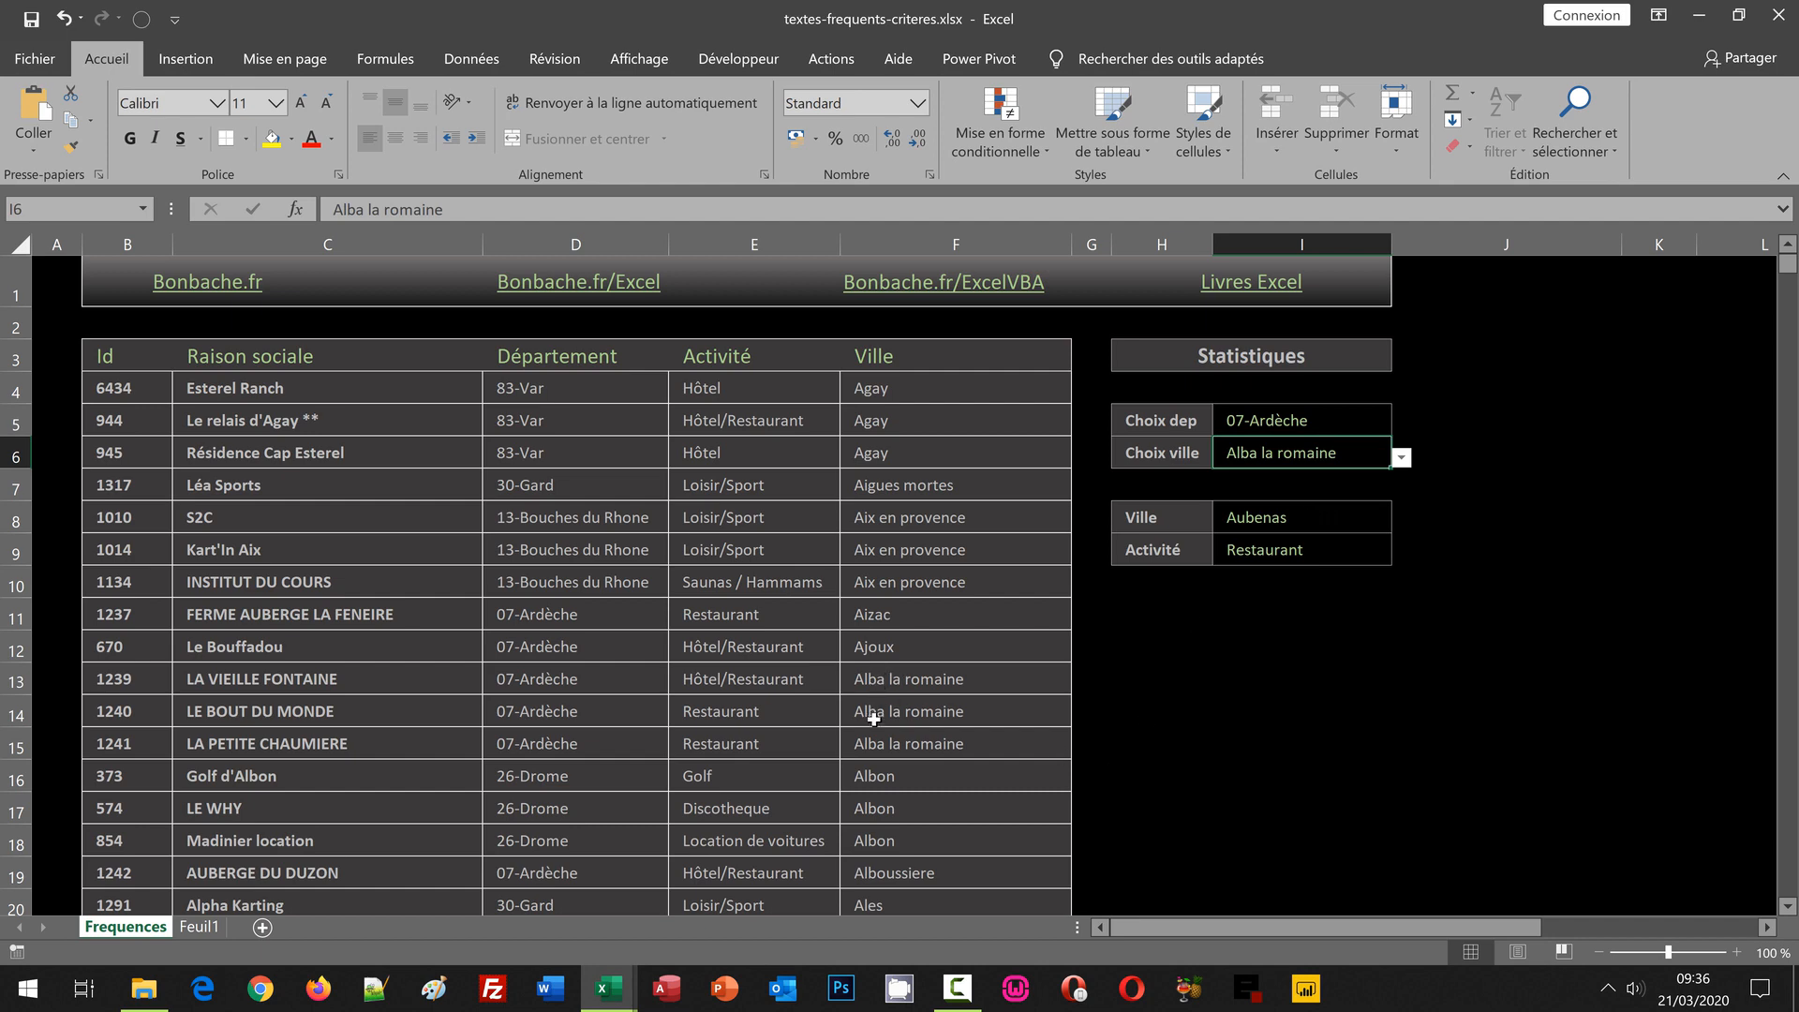
# Step: Compare the Alba la romaine activities in E13:E15 with the Activité result, and review the formulas in I9 and I8
pyautogui.click(710, 714)
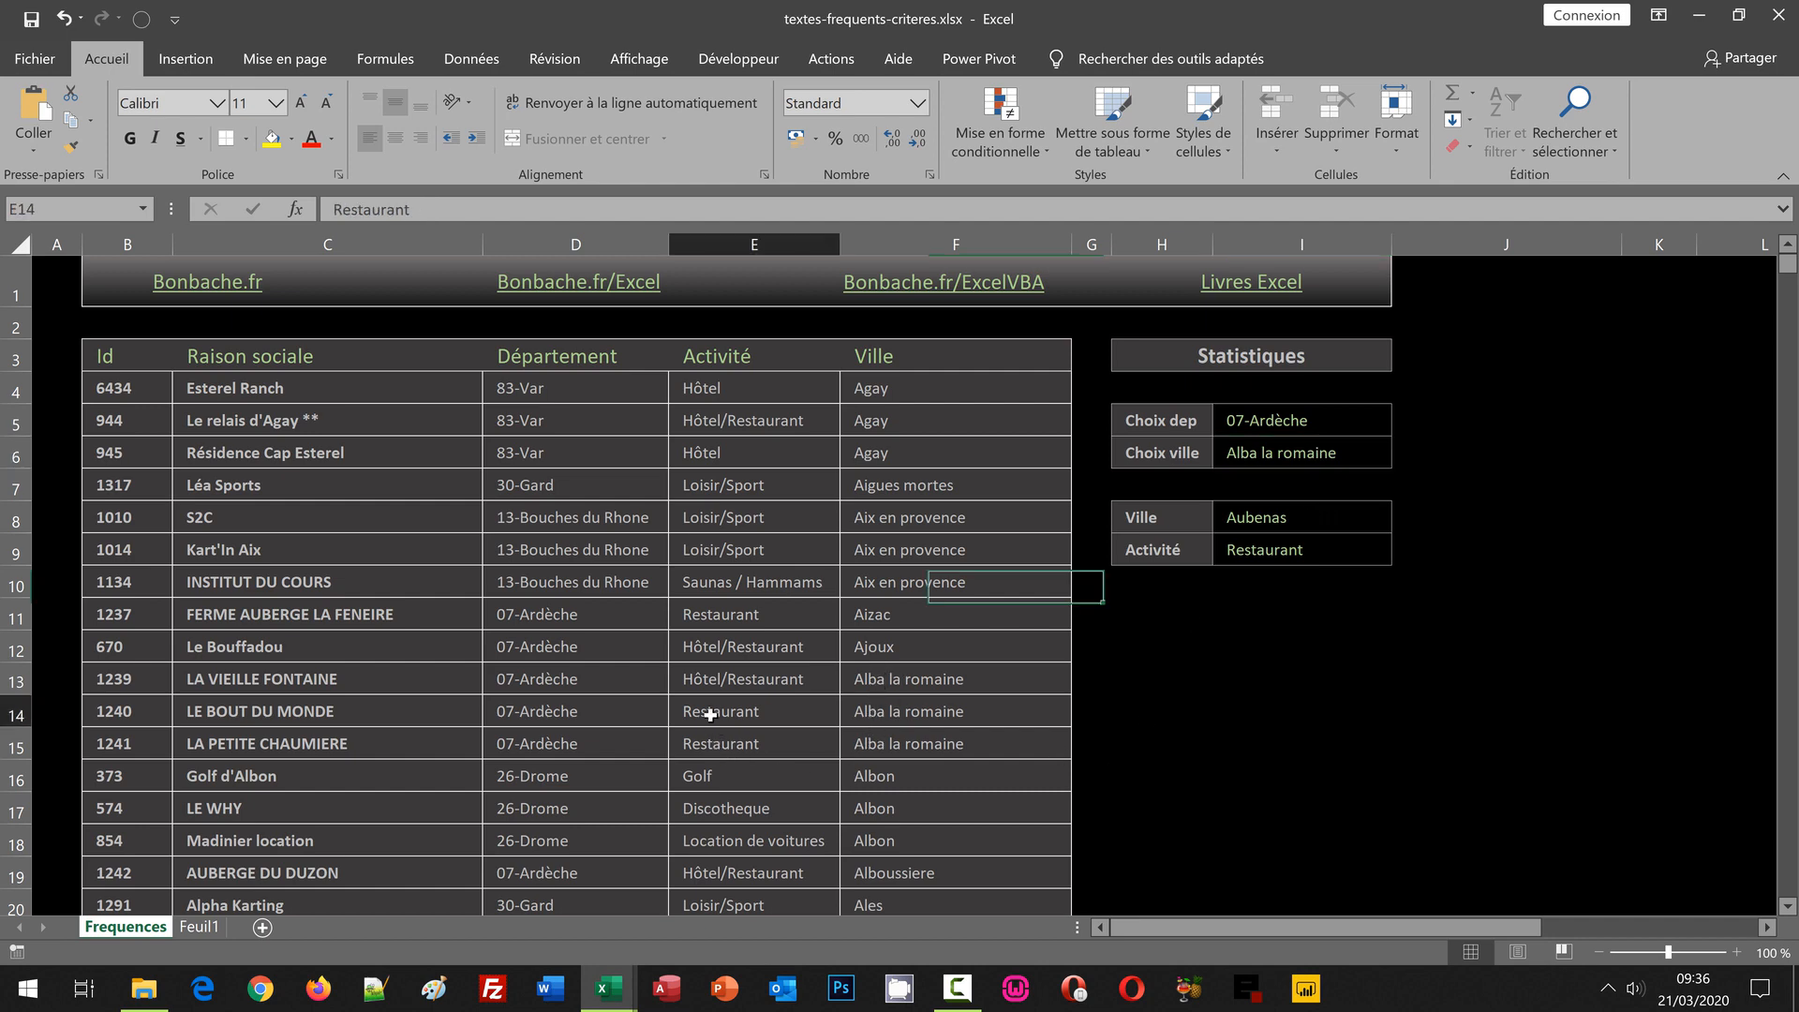
pyautogui.click(703, 740)
pyautogui.moveTo(714, 681); pyautogui.dragTo(716, 743)
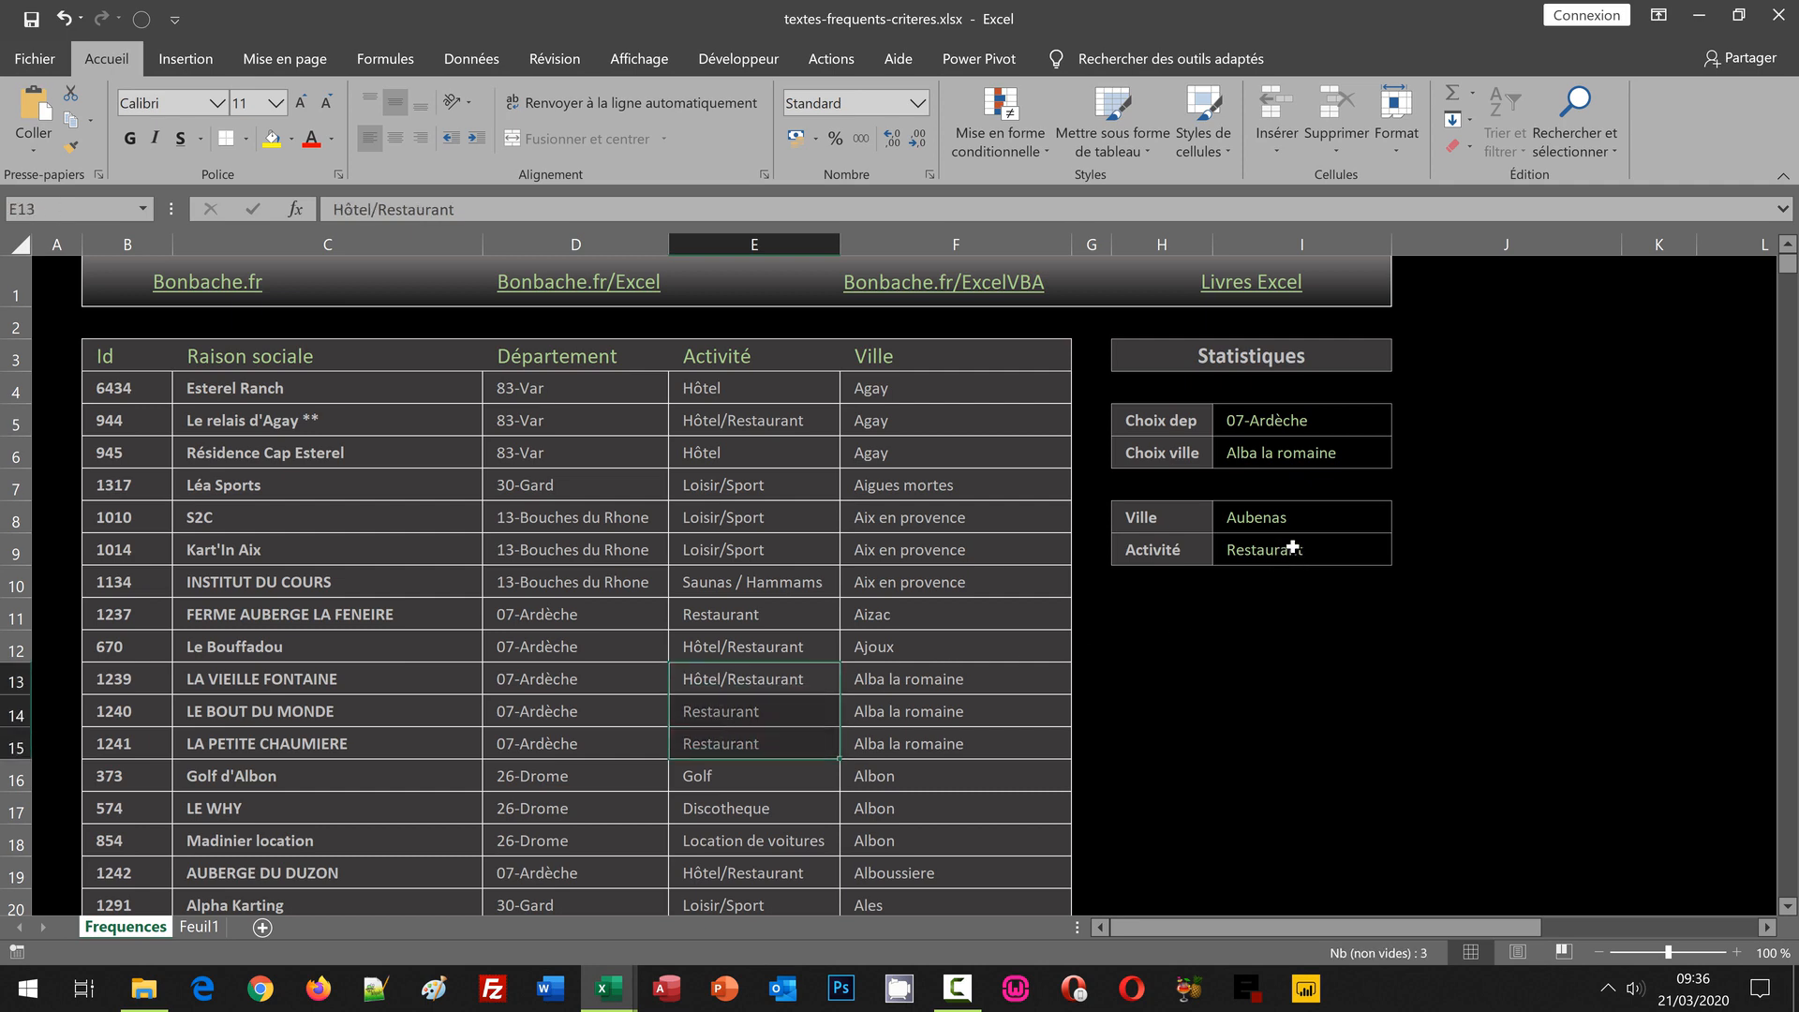
pyautogui.click(1294, 551)
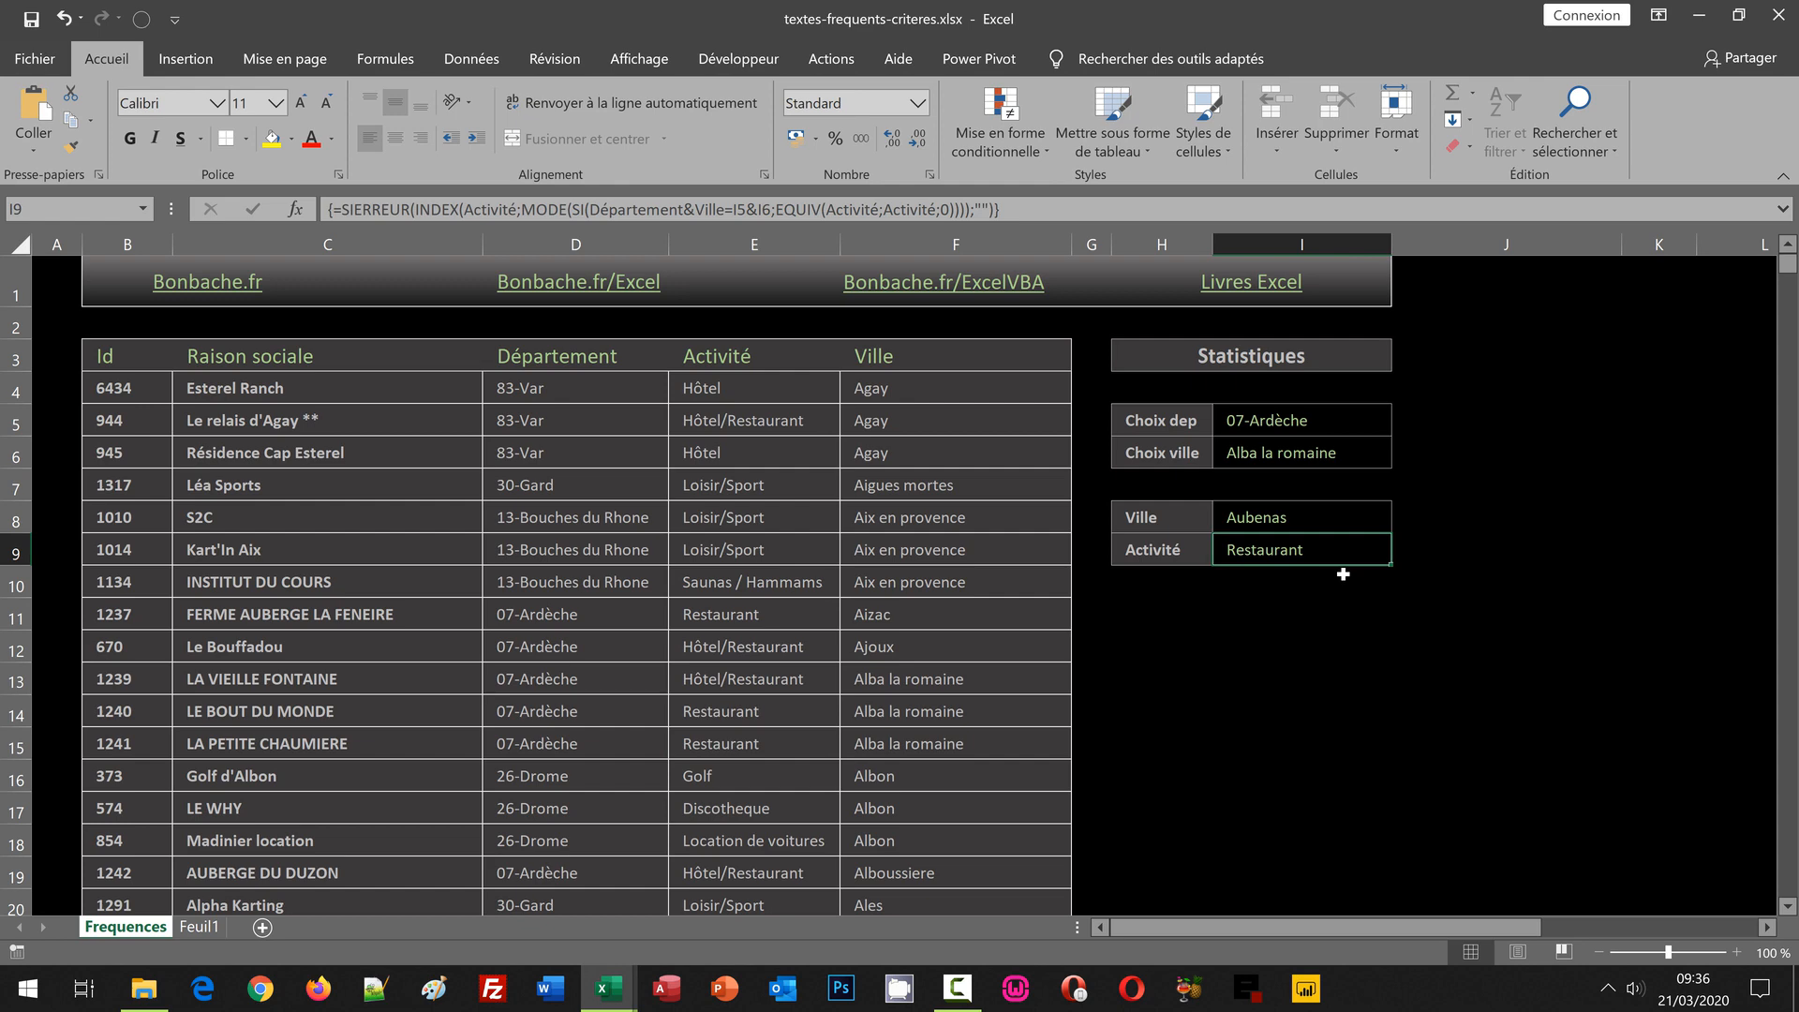
pyautogui.click(1303, 525)
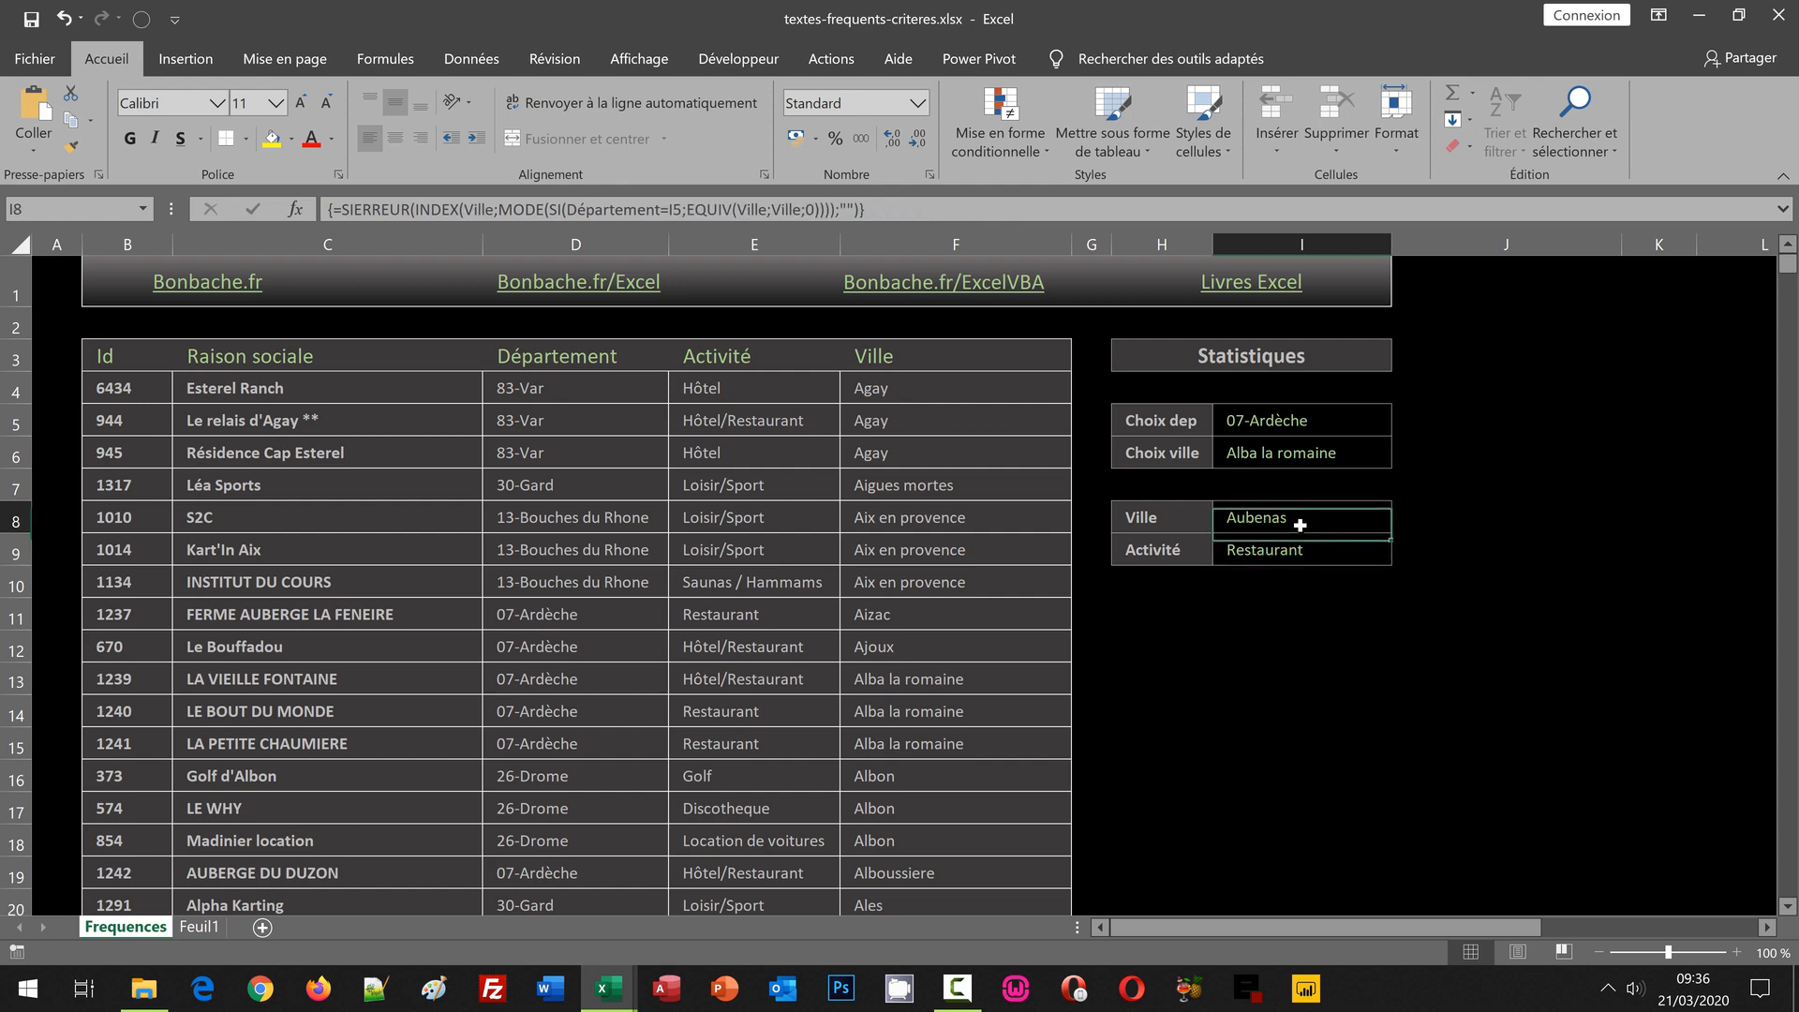